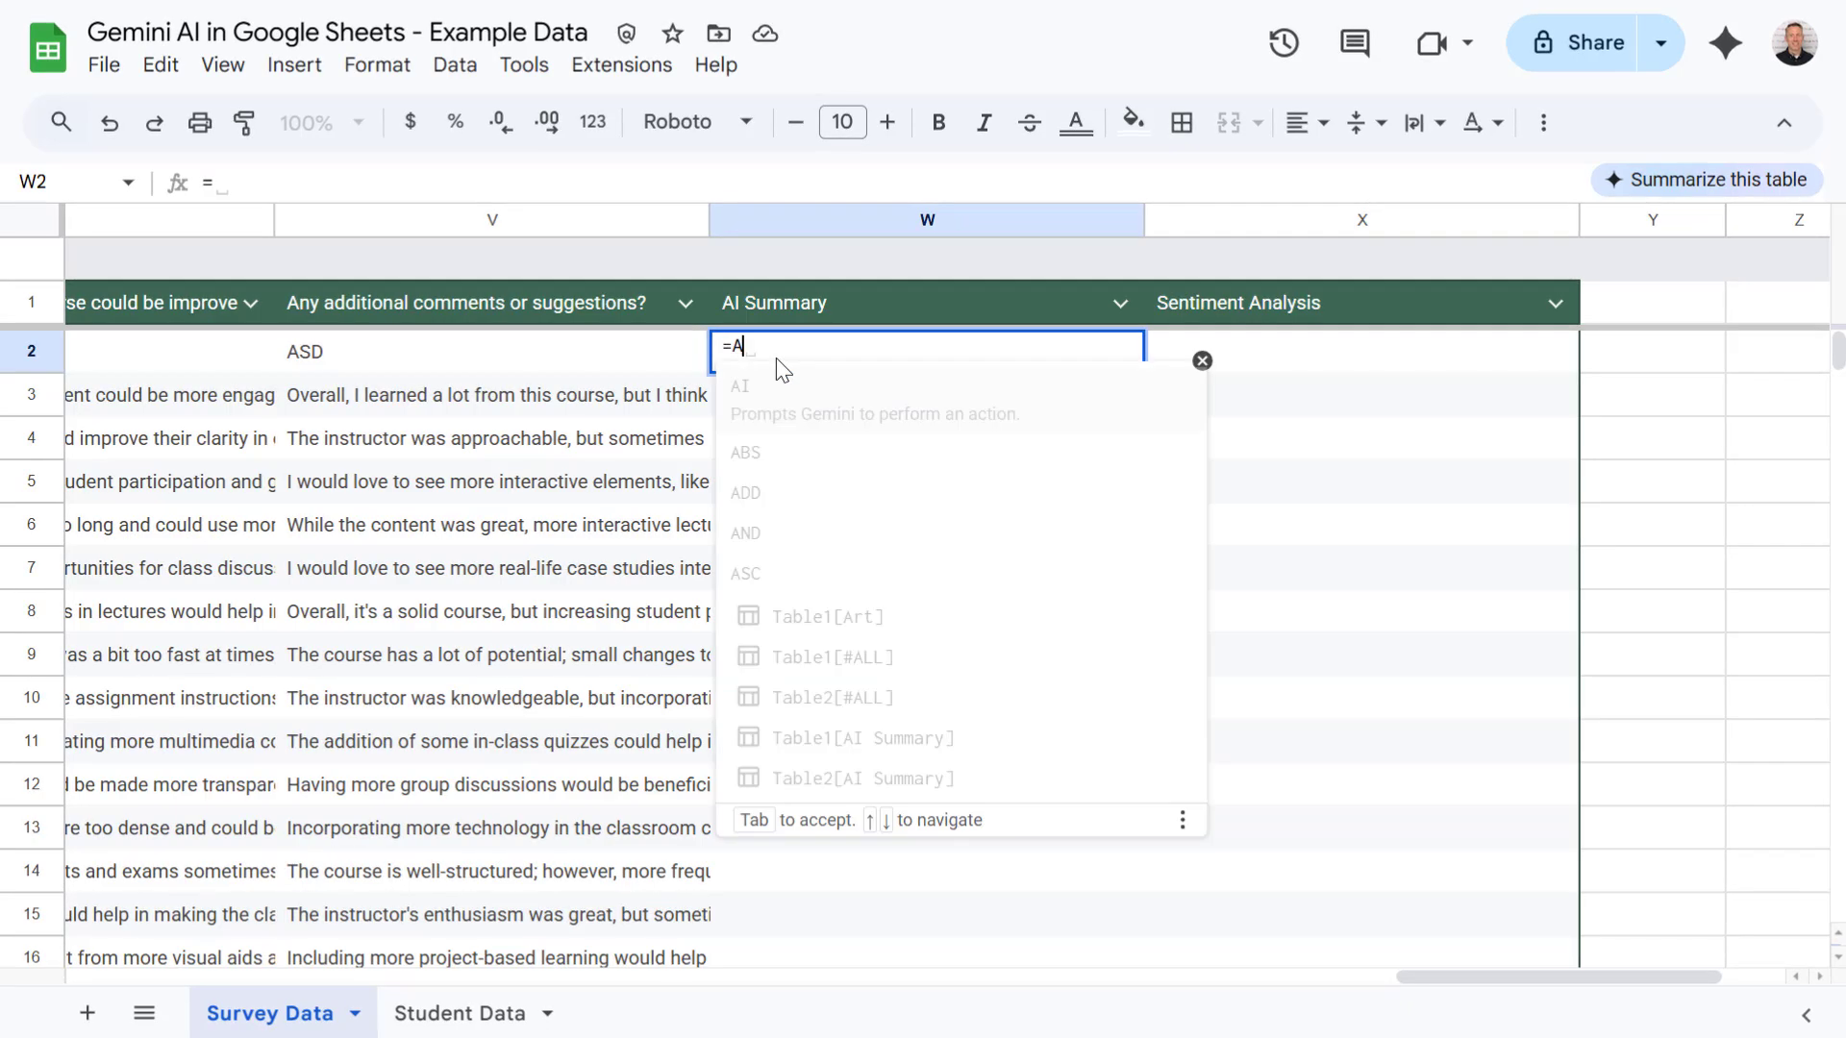
Step: Enter =AI("Summarise the key themes from this survey data. Keep this to one setence", E2:V2) in W2
{"action": "type", "text": "\"S"}
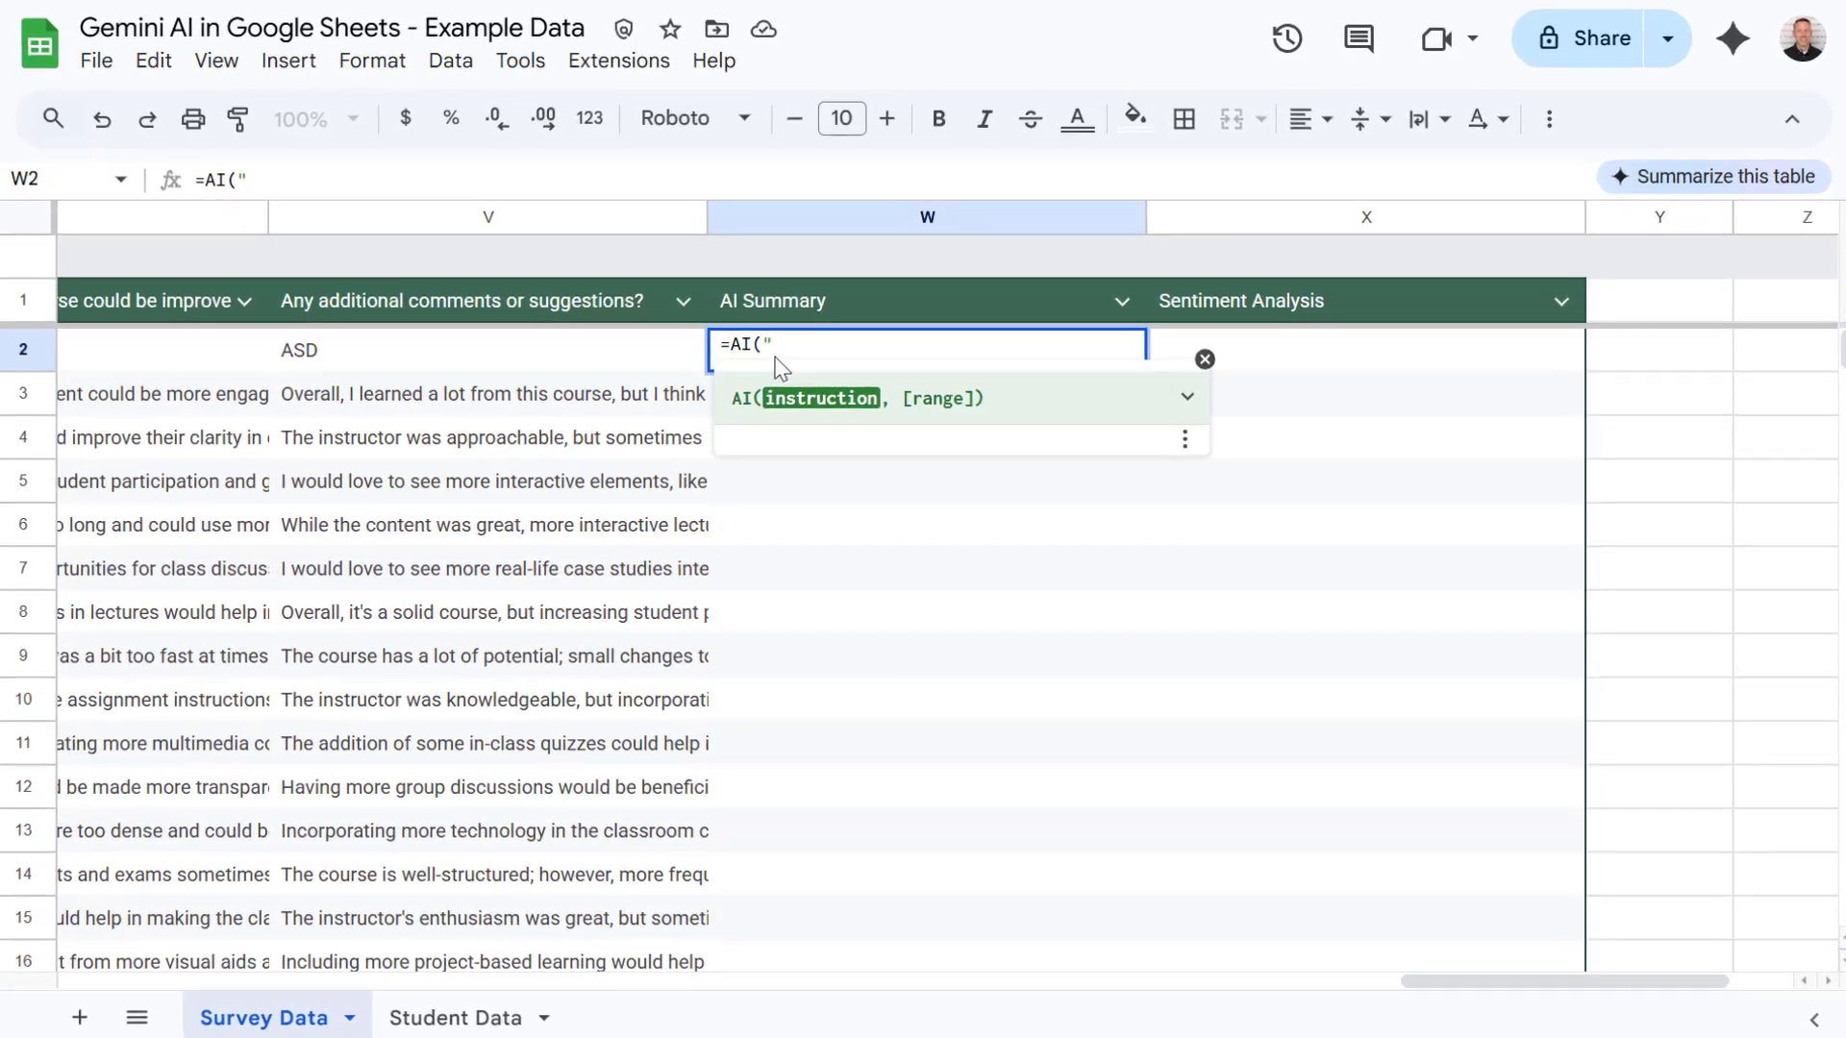
{"action": "type", "text": "ummarise the key themes from this survey data."}
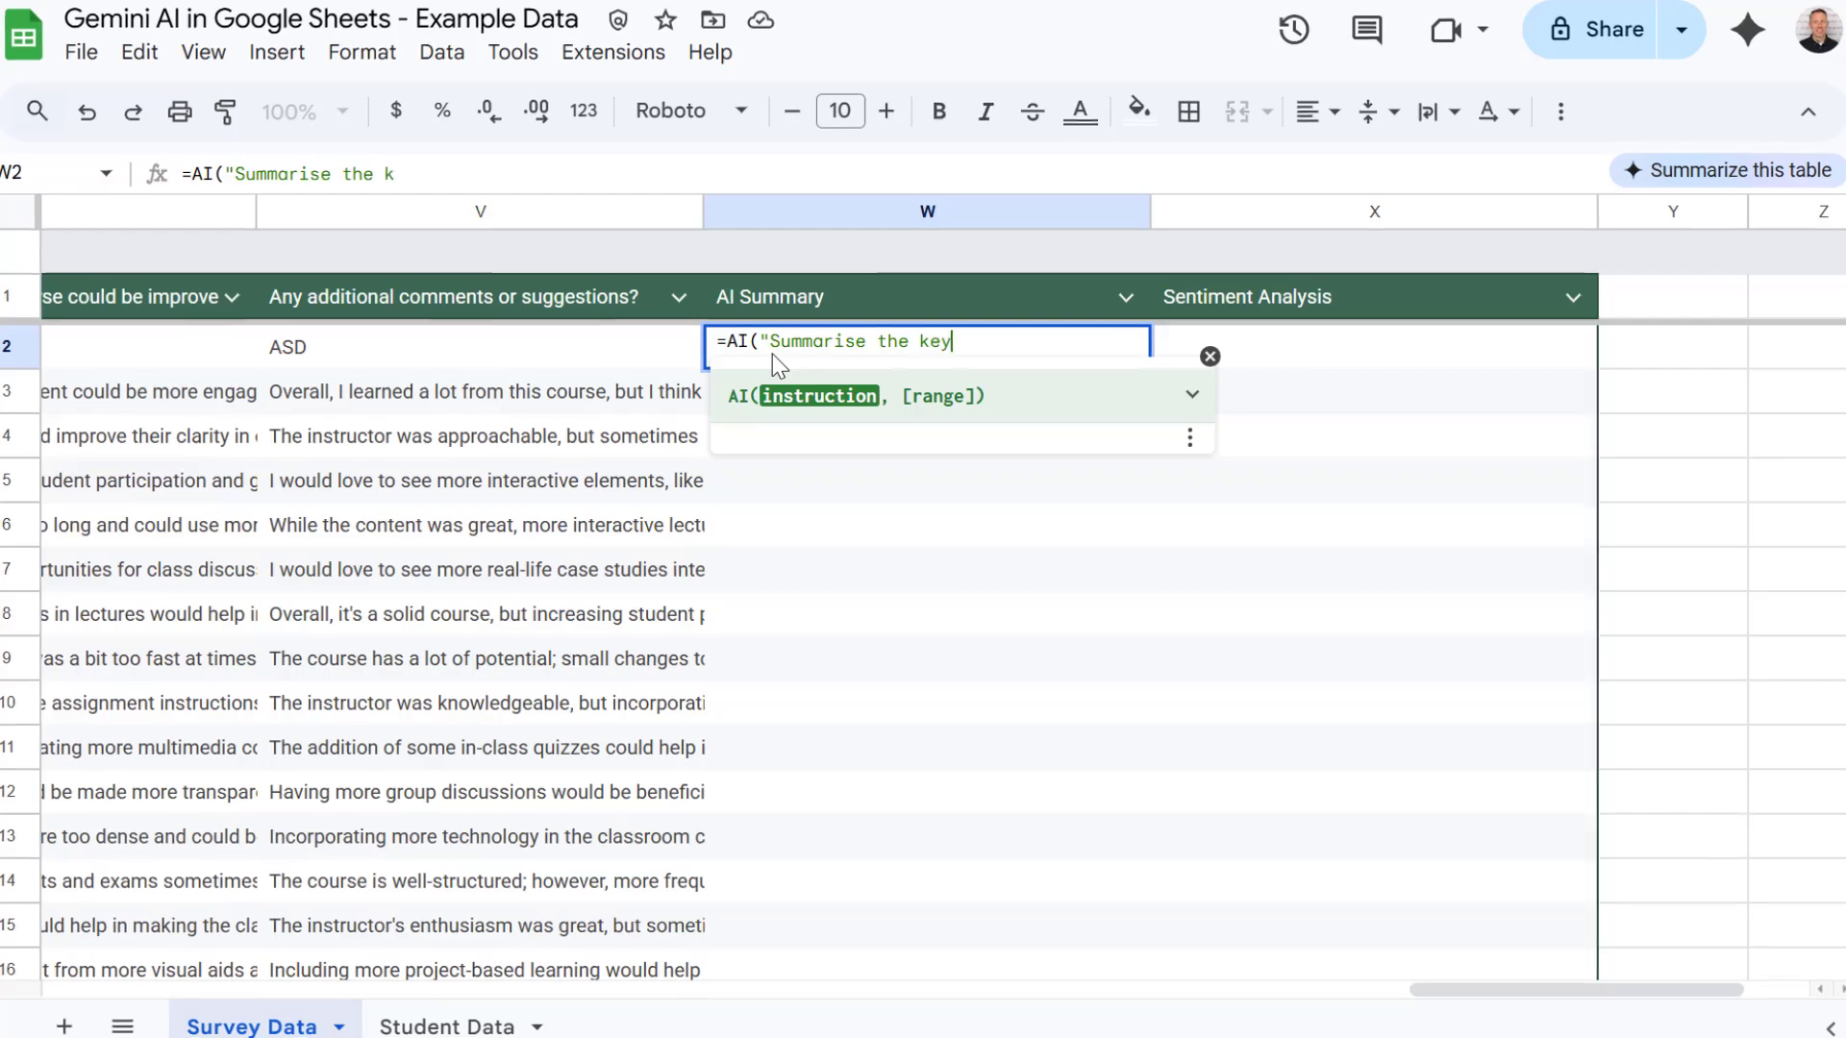
{"action": "type", "text": " Keep this to one setence\","}
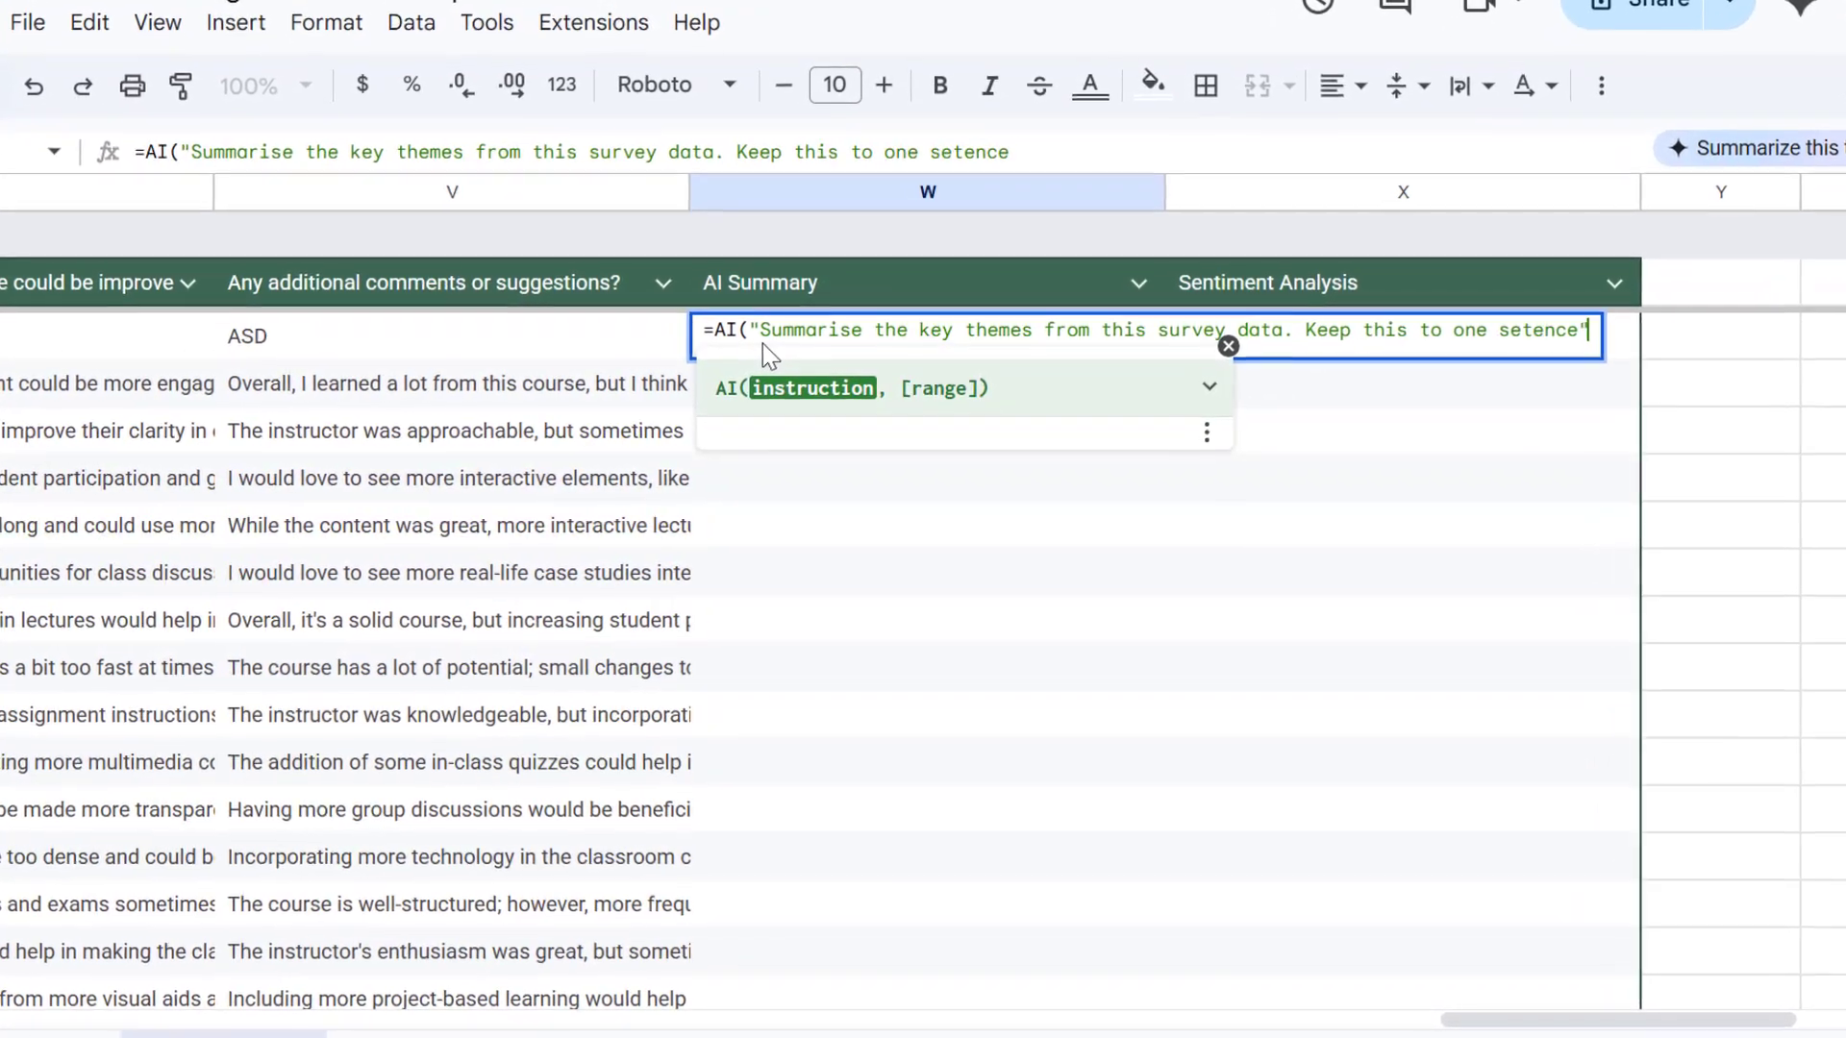
{"action": "mouse_move", "coordinate": [617, 335]}
{"action": "left_mouse_down"}
{"action": "mouse_move", "coordinate": [28, 332]}
{"action": "mouse_move", "coordinate": [673, 330]}
{"action": "mouse_move", "coordinate": [621, 327]}
{"action": "left_mouse_up"}
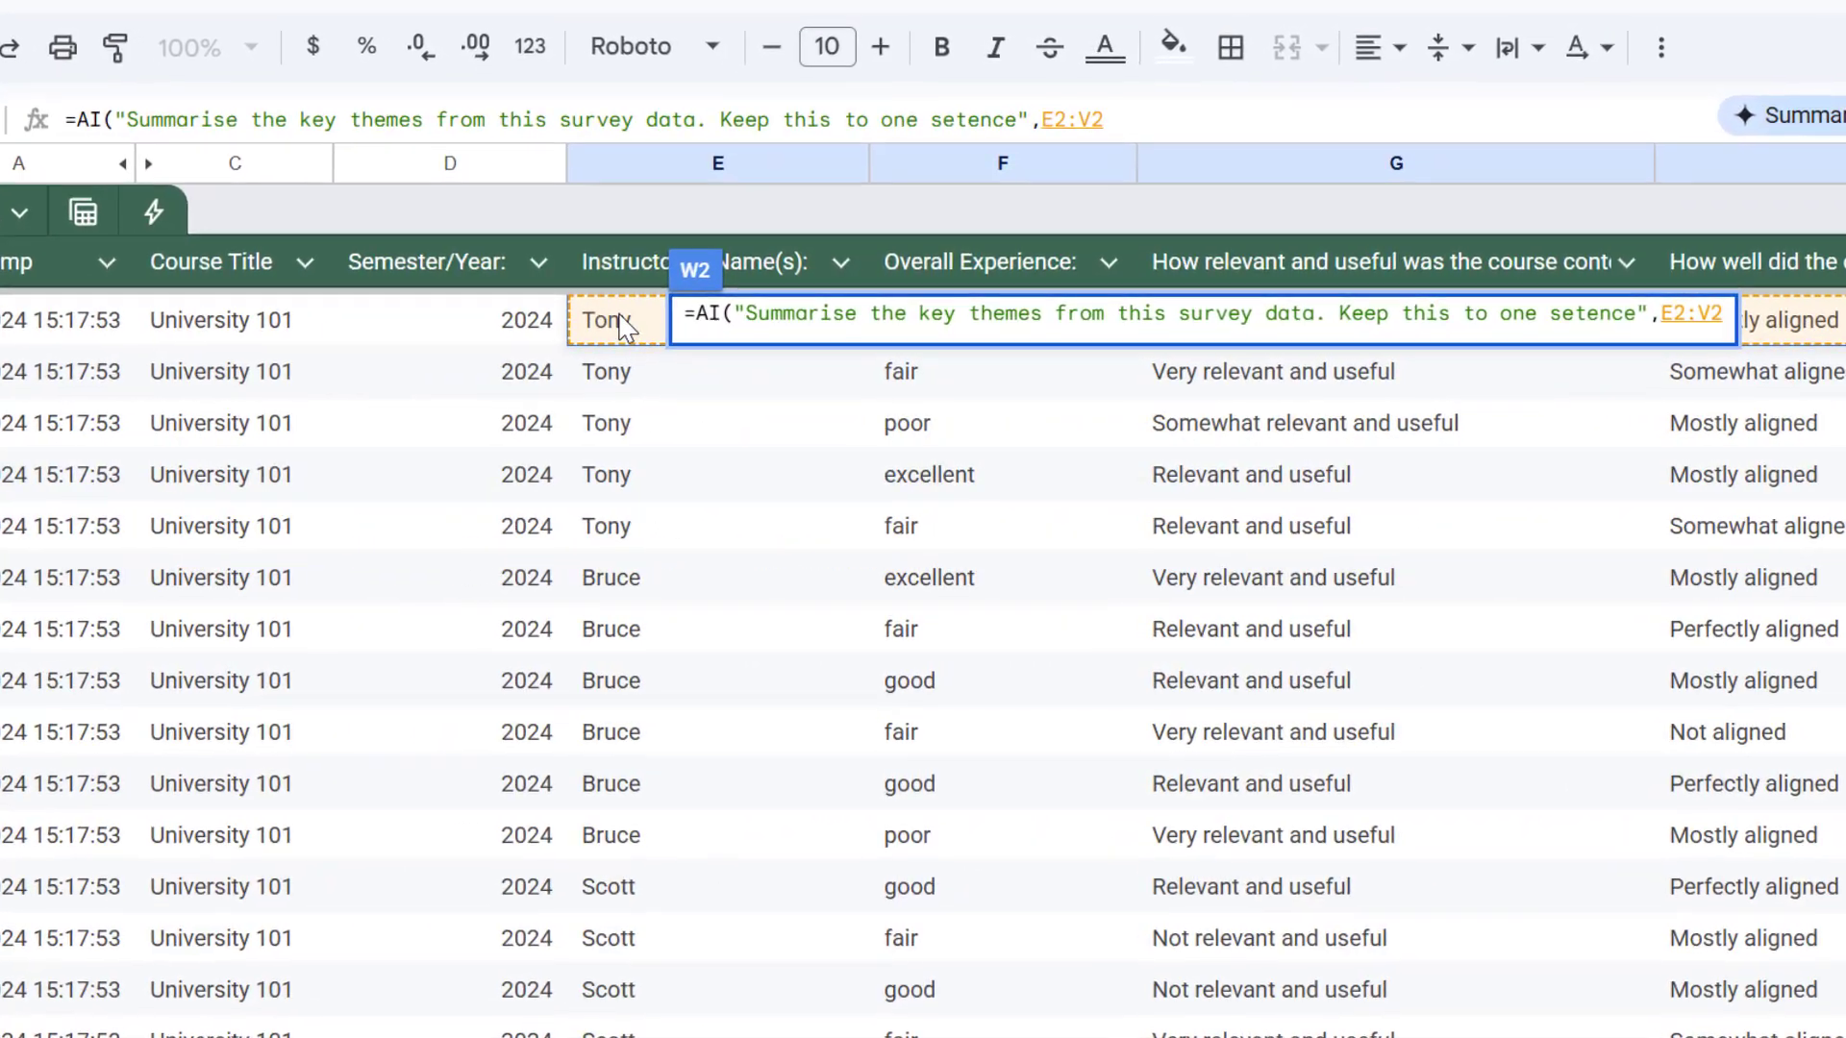
{"action": "type", "text": ")"}
{"action": "key", "text": "Return"}
Step: Generate the W2 summary, fill the formula down to W19, and generate all rows
{"action": "left_click", "coordinate": [1042, 338]}
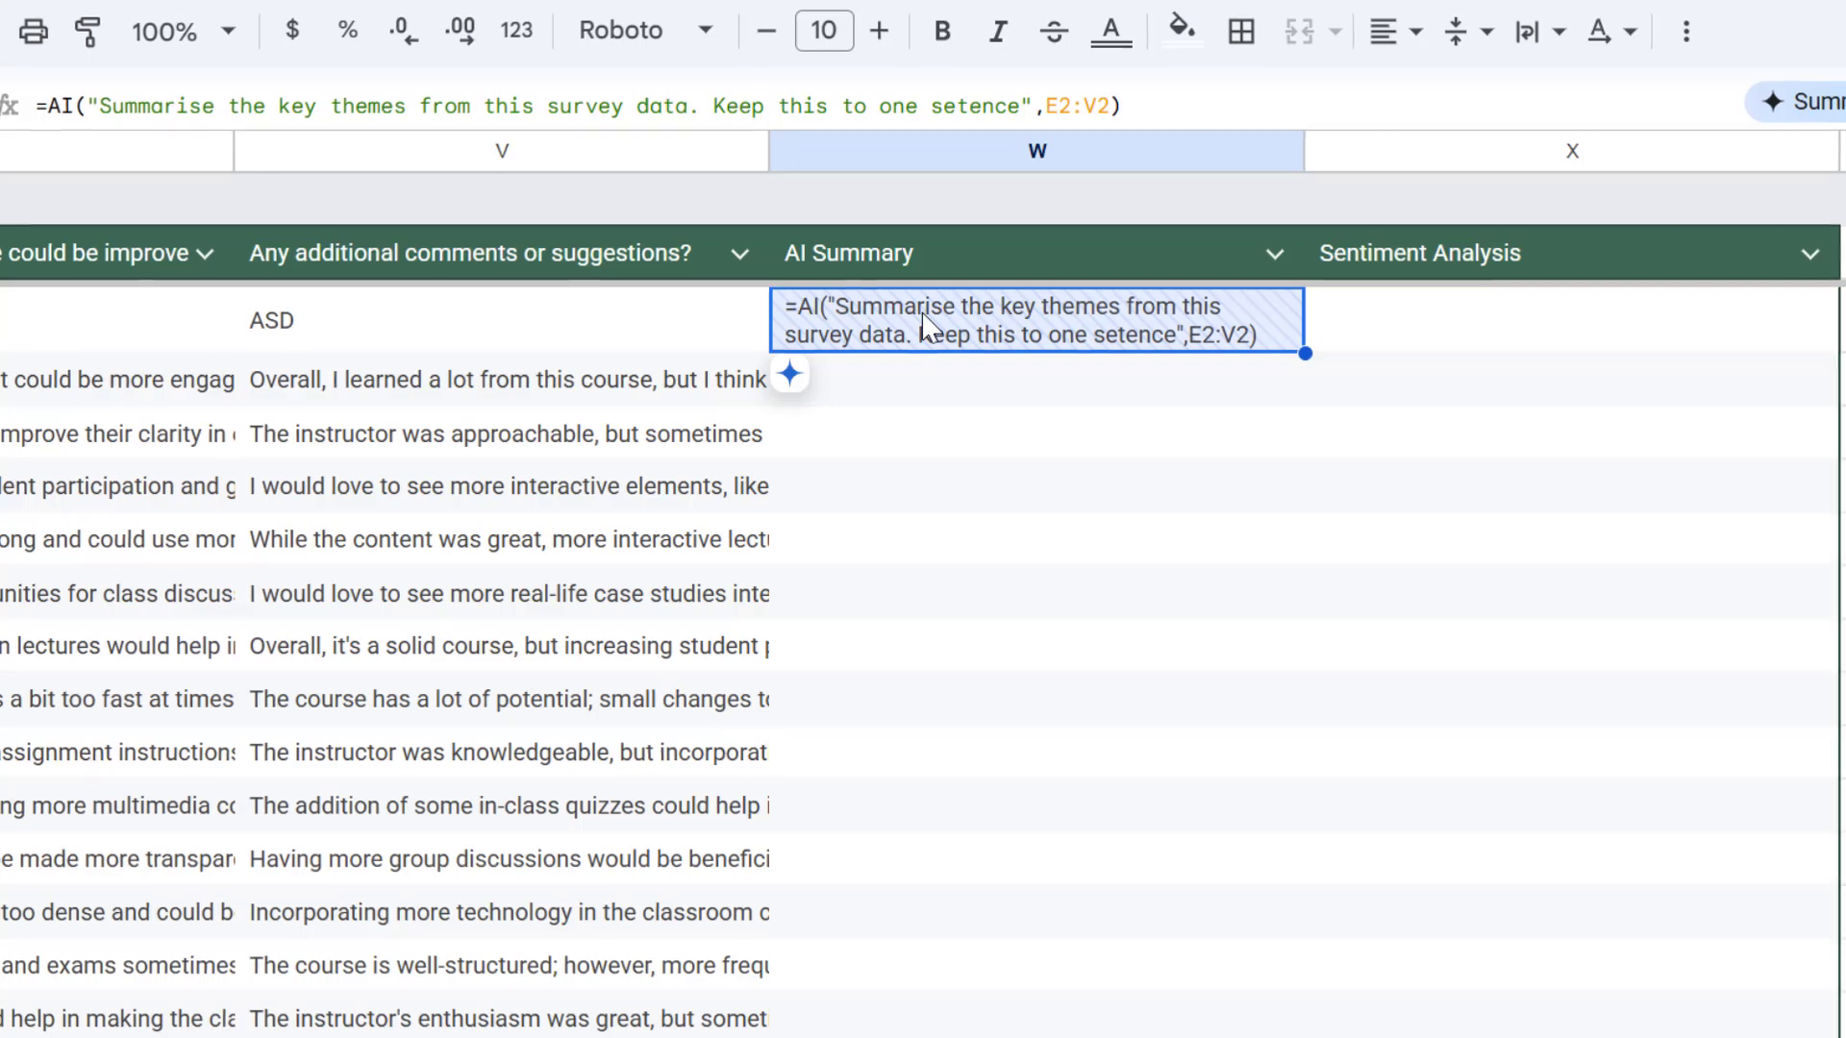
{"action": "left_click", "coordinate": [865, 400]}
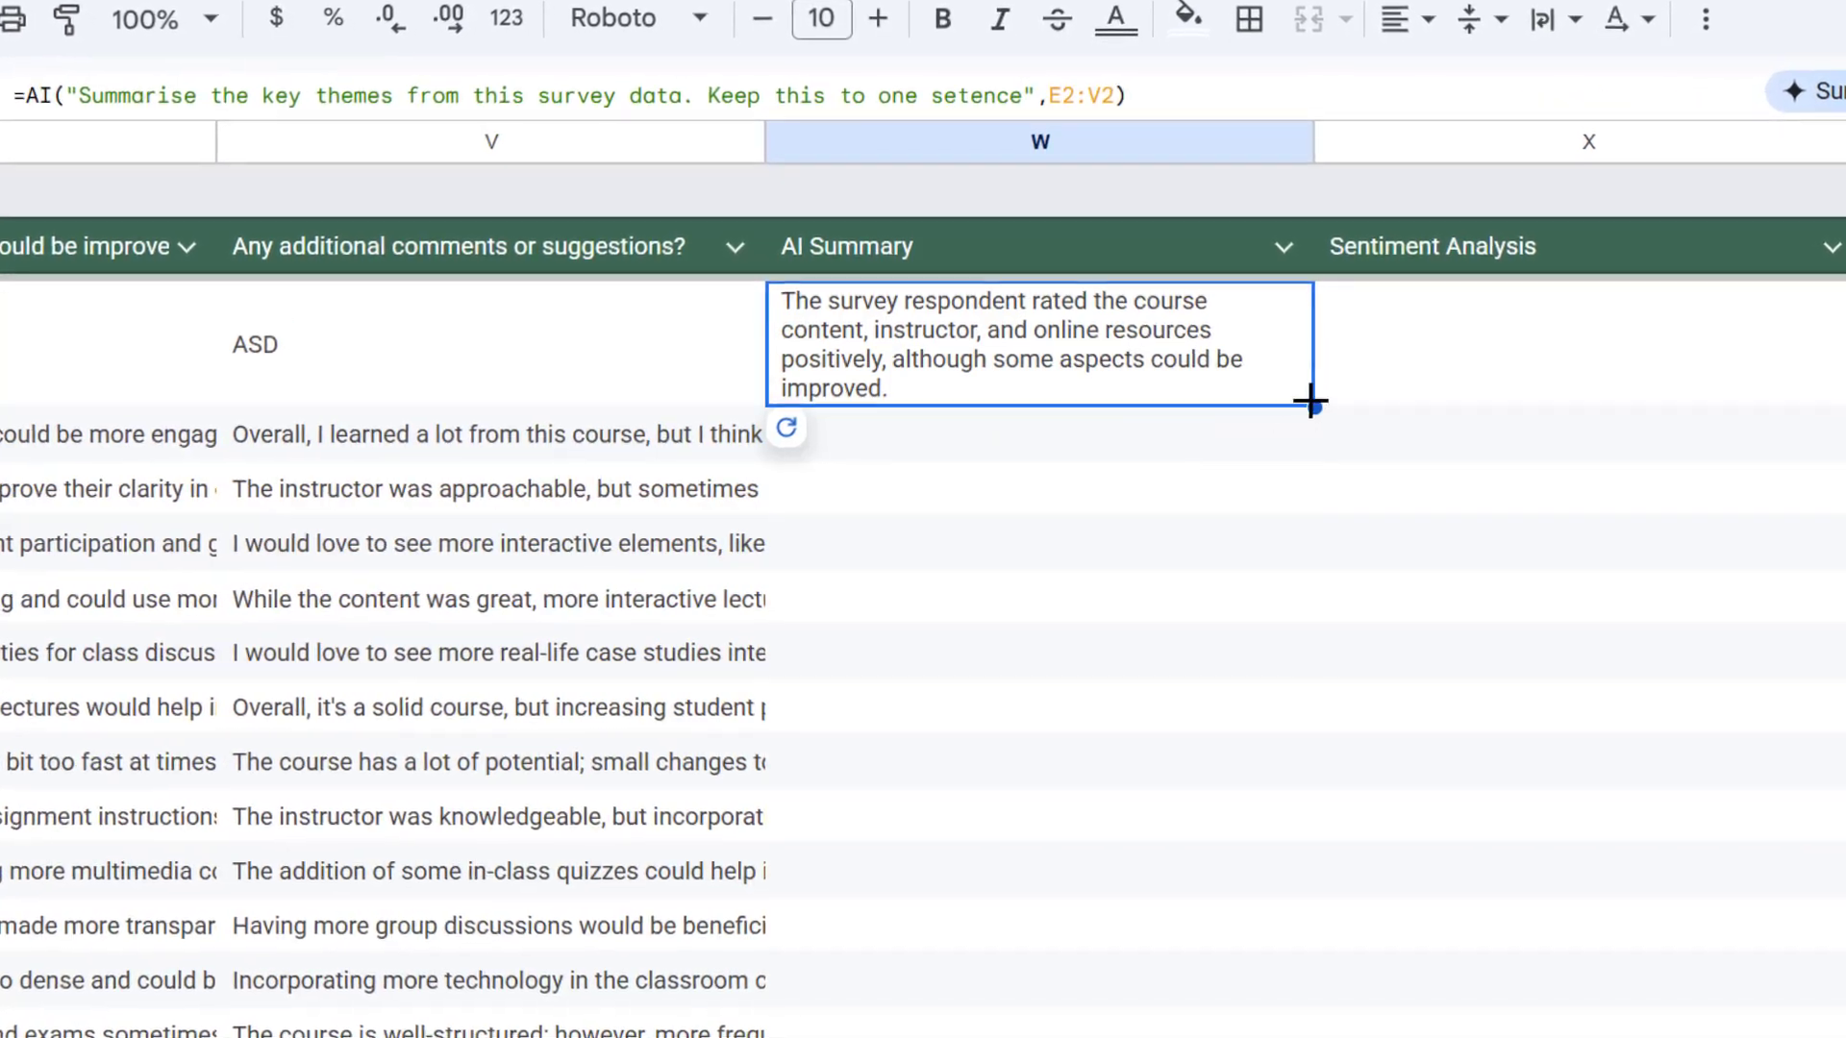
{"action": "left_click_drag", "start_coordinate": [1289, 394], "coordinate": [1250, 769]}
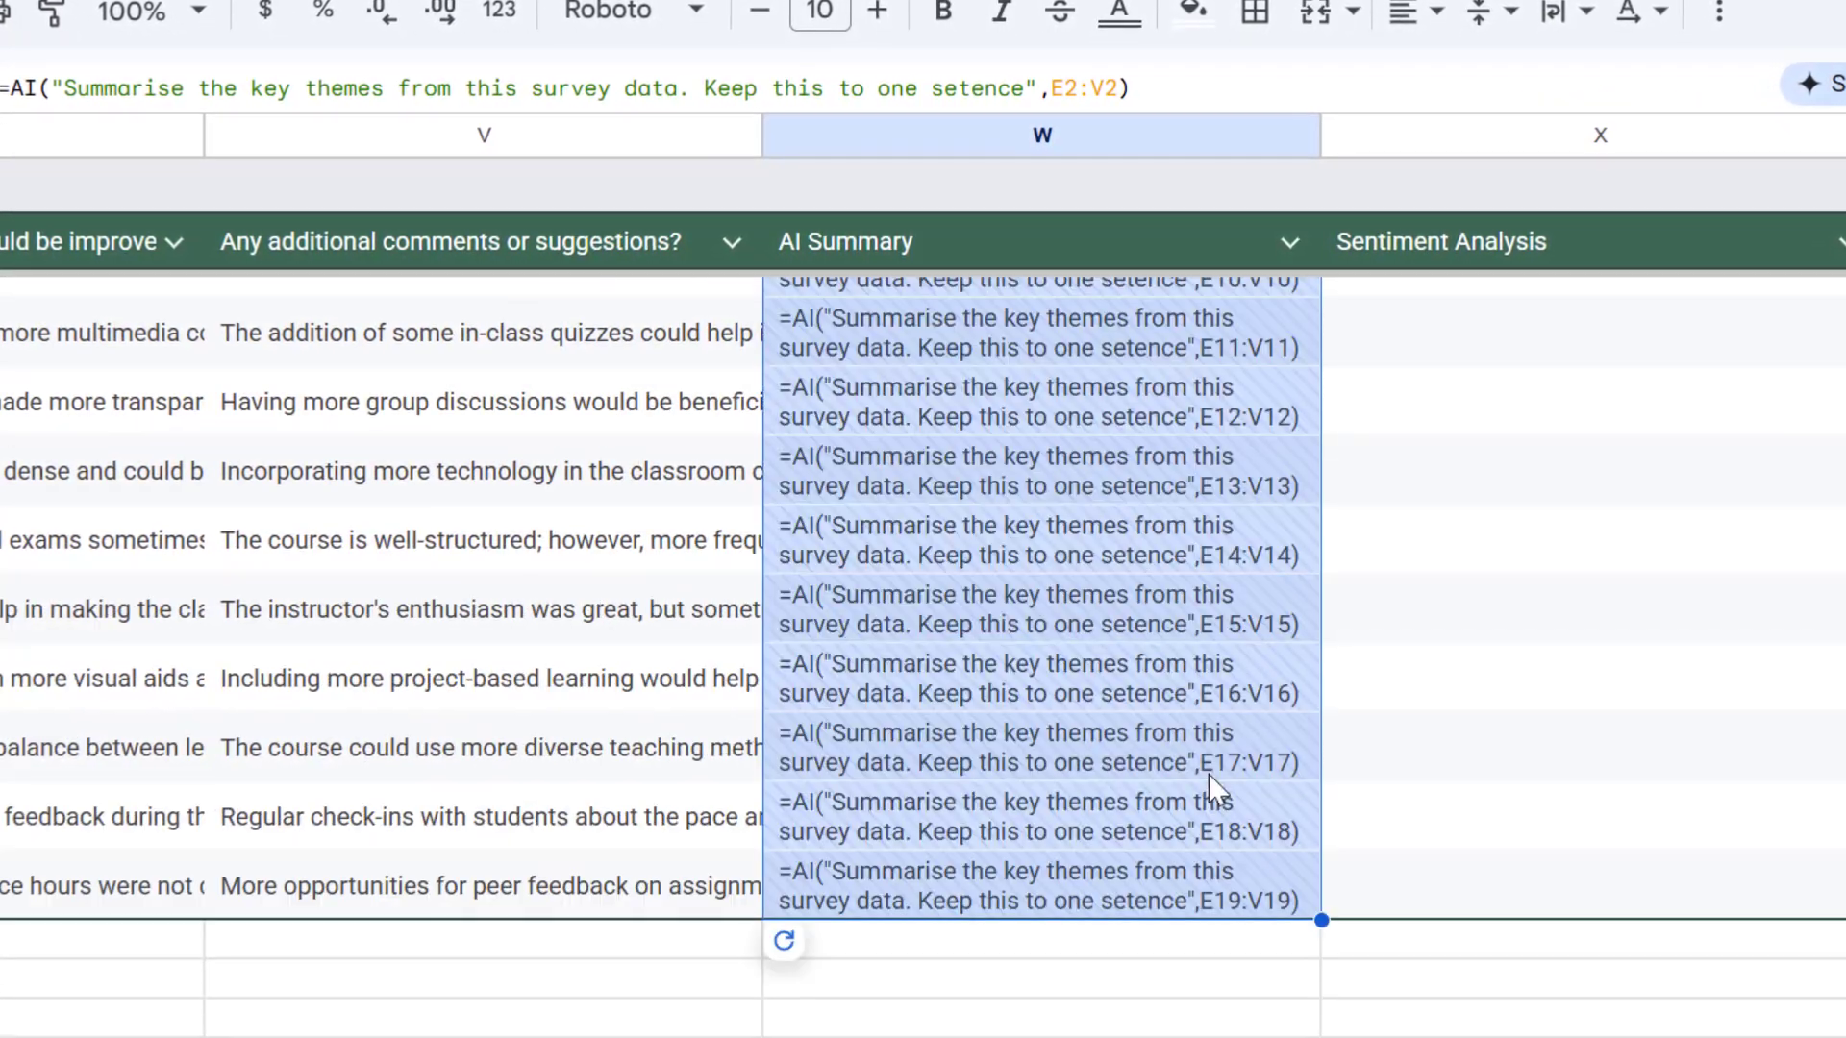
{"action": "left_click", "coordinate": [894, 957]}
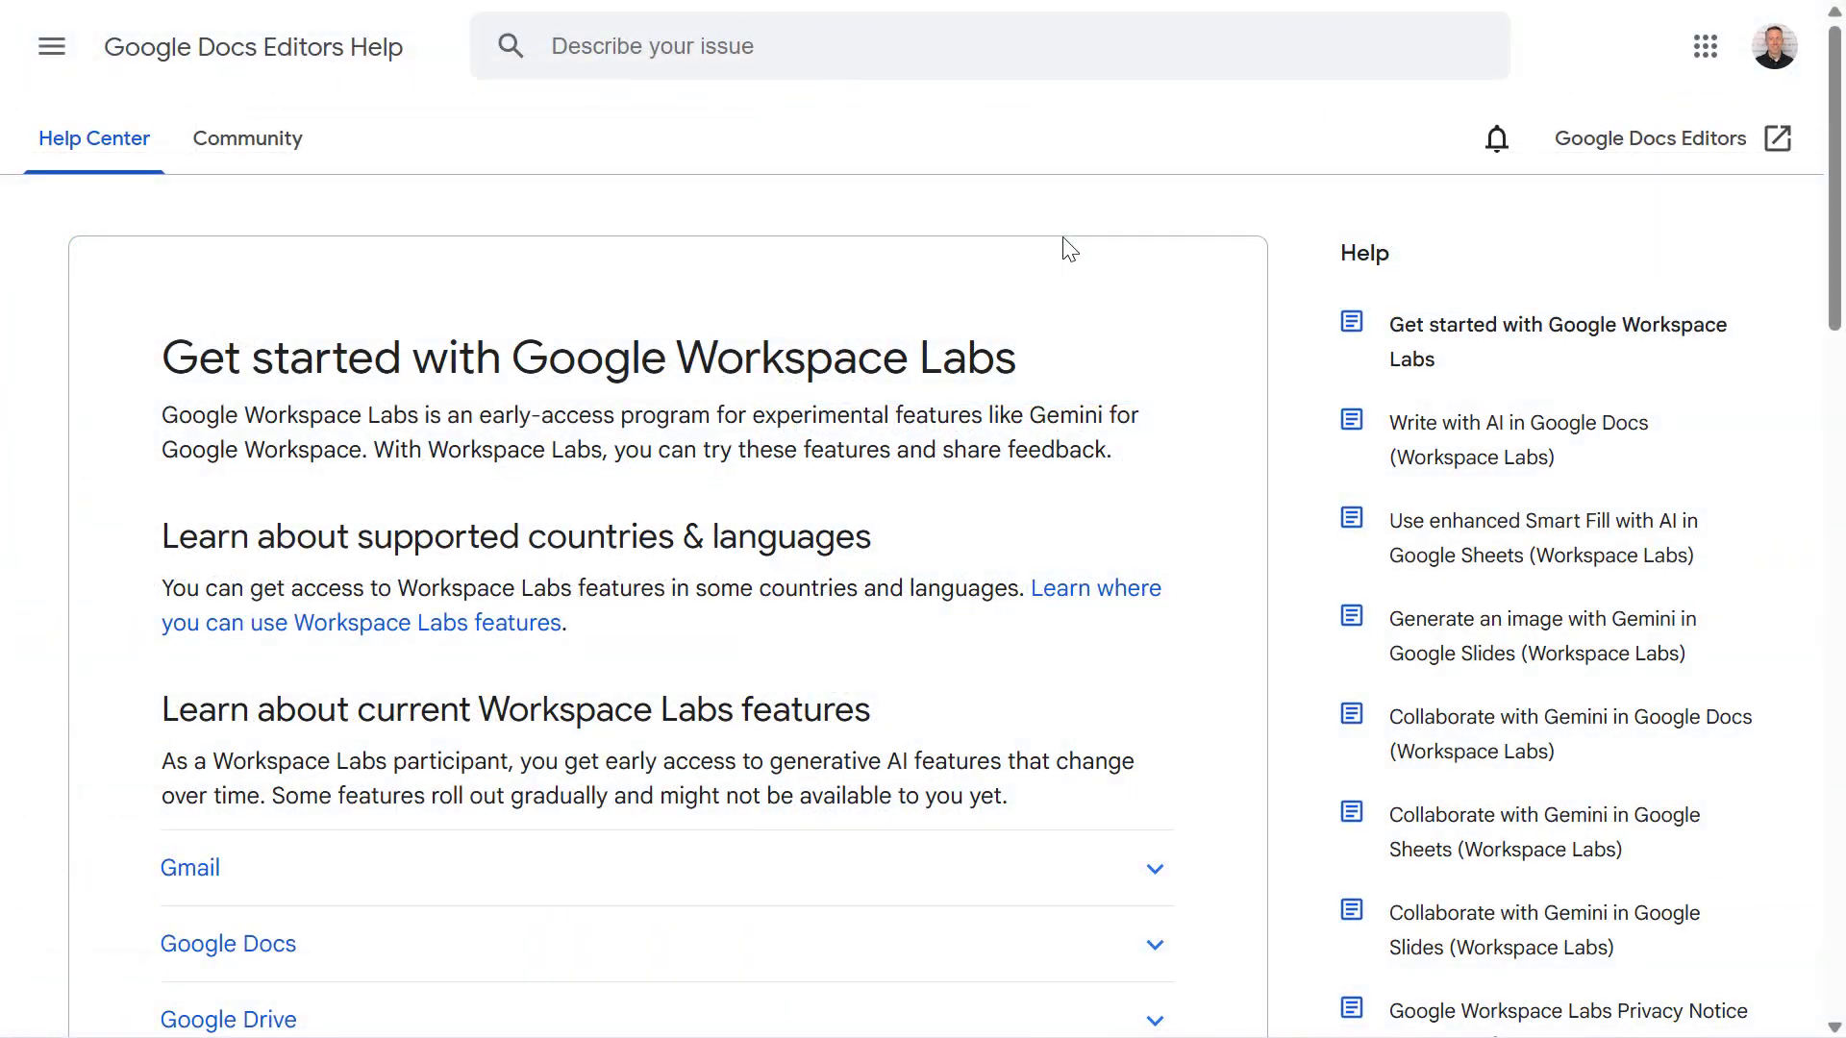
Step: Expand the Google Sheets section of the Workspace Labs help page to read the AI function description
{"action": "scroll", "coordinate": [1070, 249], "scroll_direction": "down", "scroll_amount": 7}
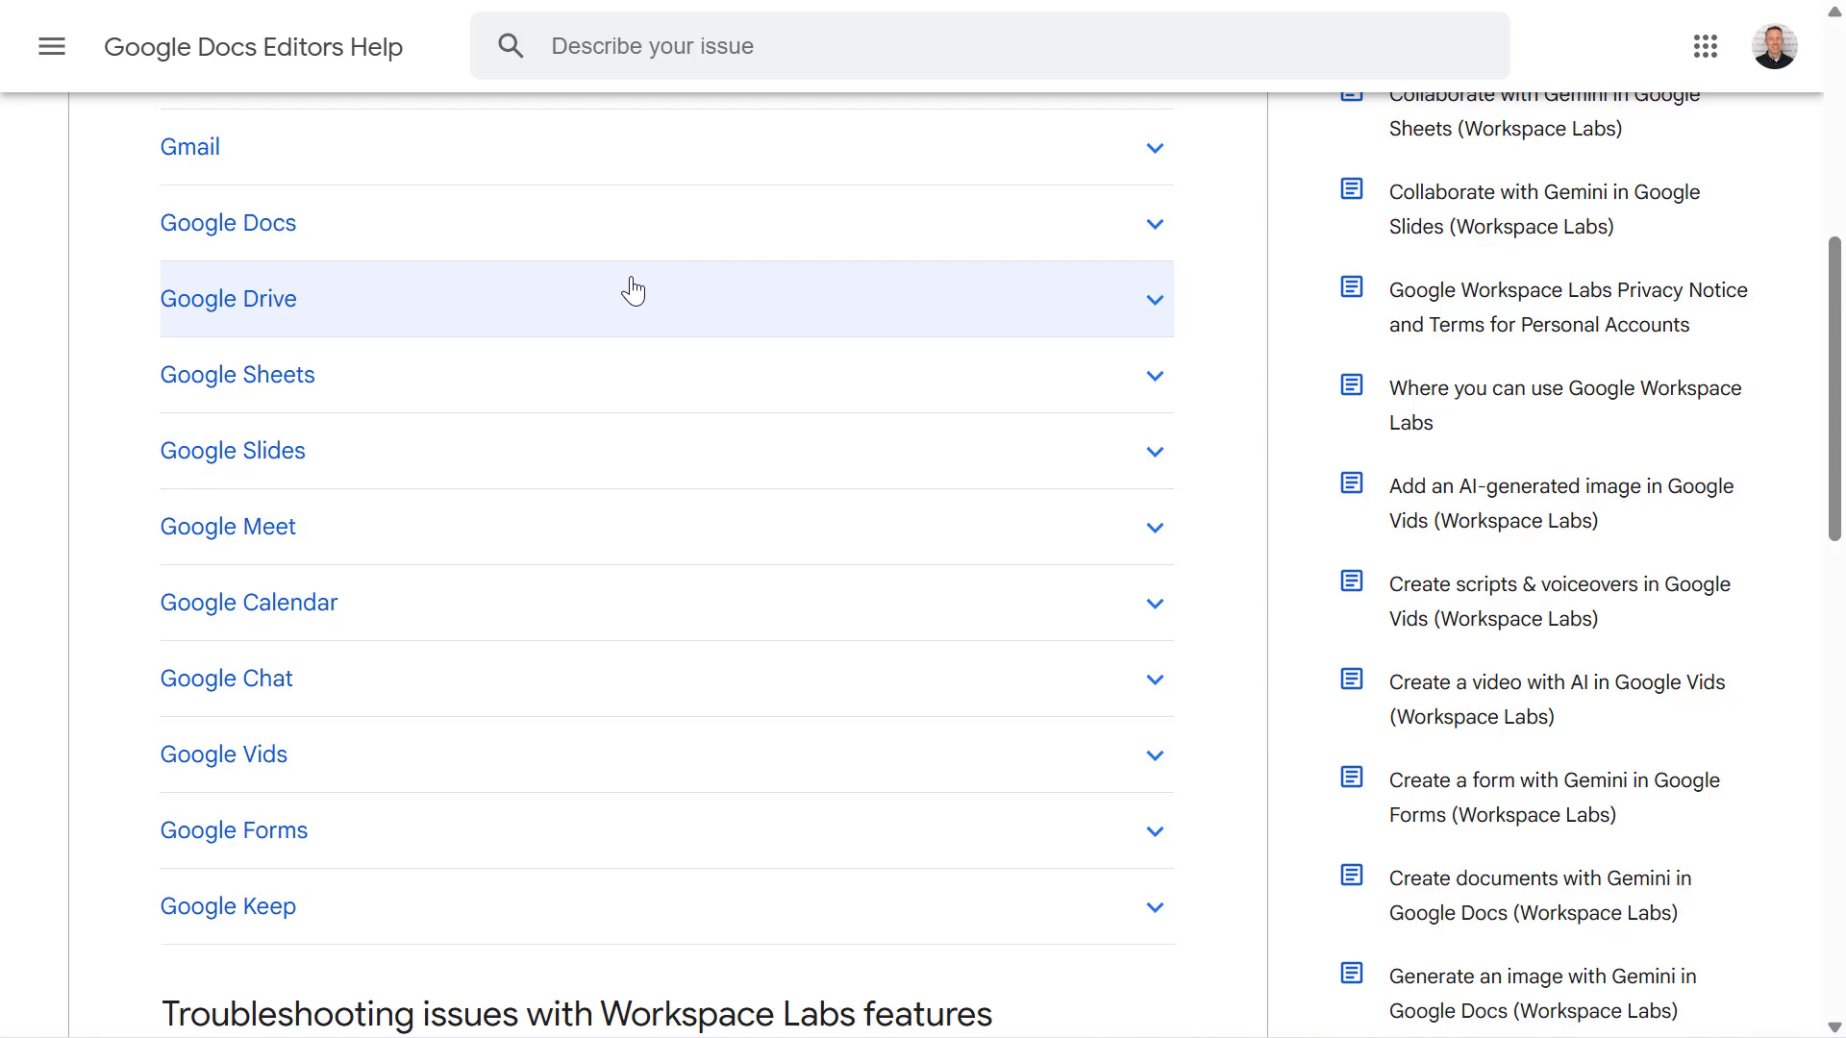
{"action": "left_click", "coordinate": [295, 374]}
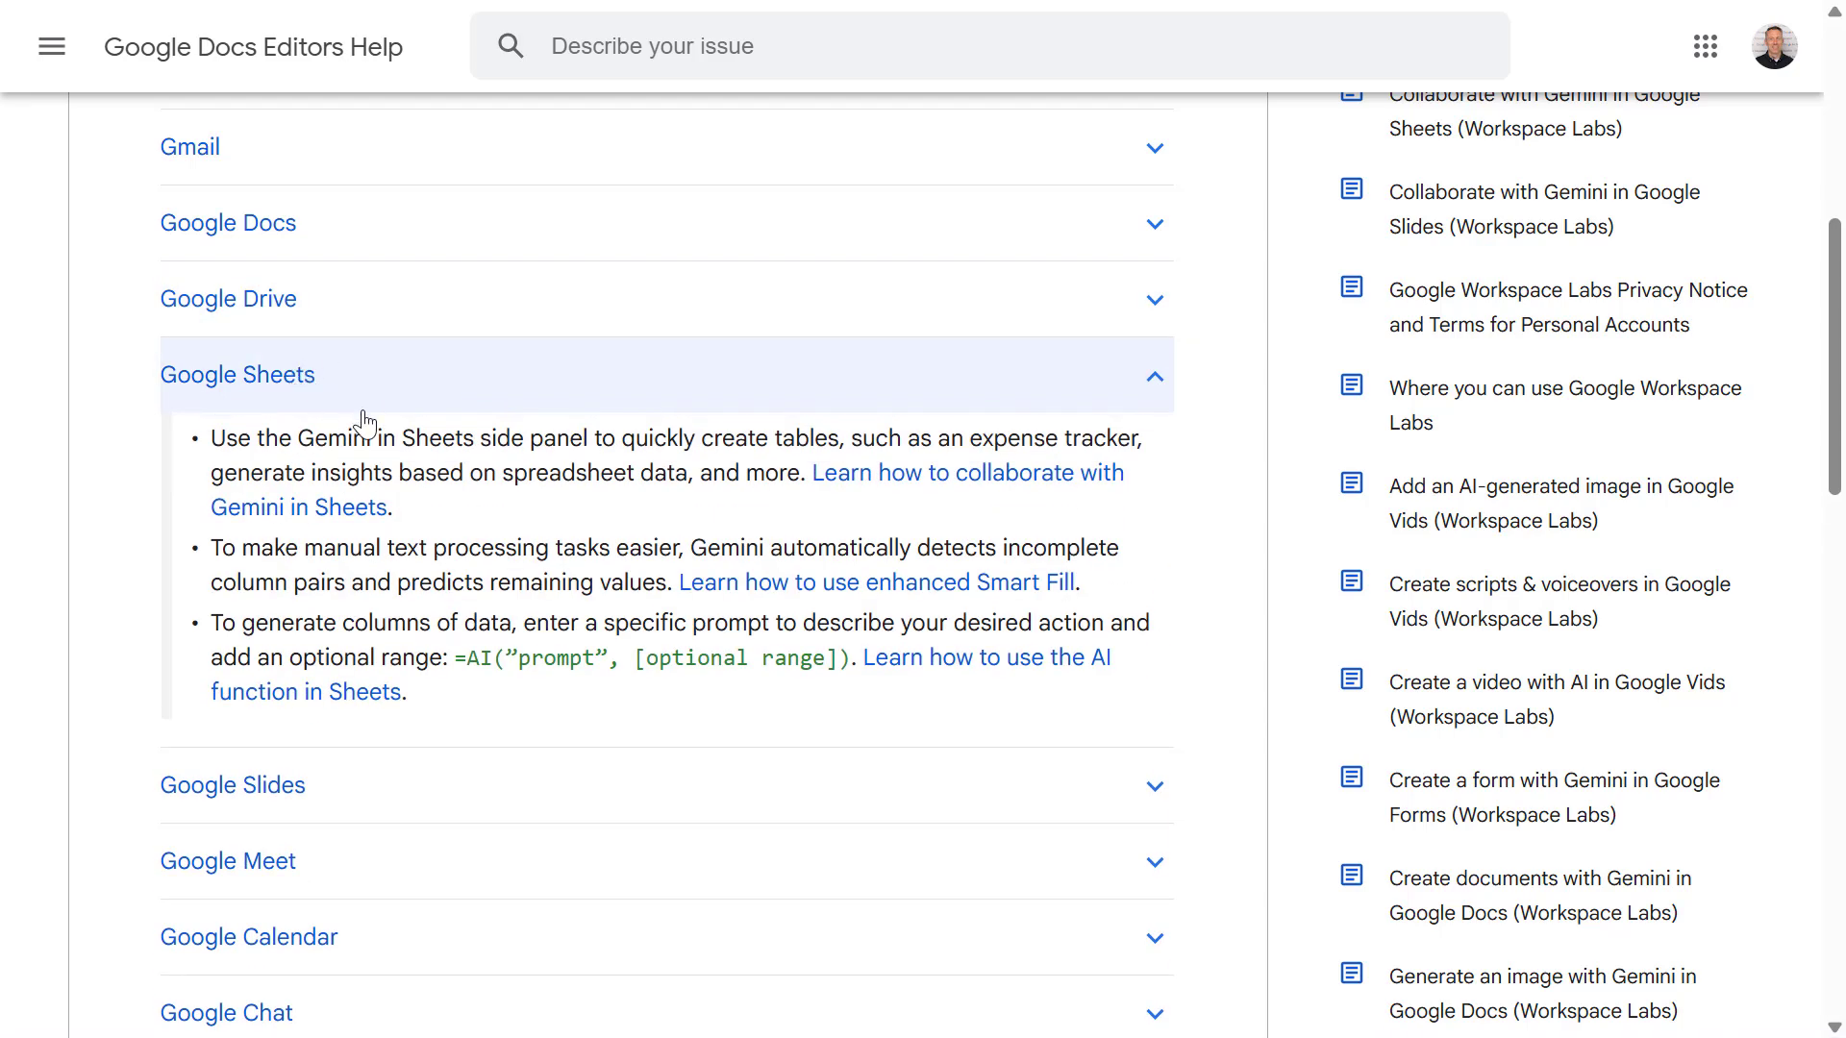
{"action": "scroll", "coordinate": [354, 415], "scroll_direction": "down", "scroll_amount": 3}
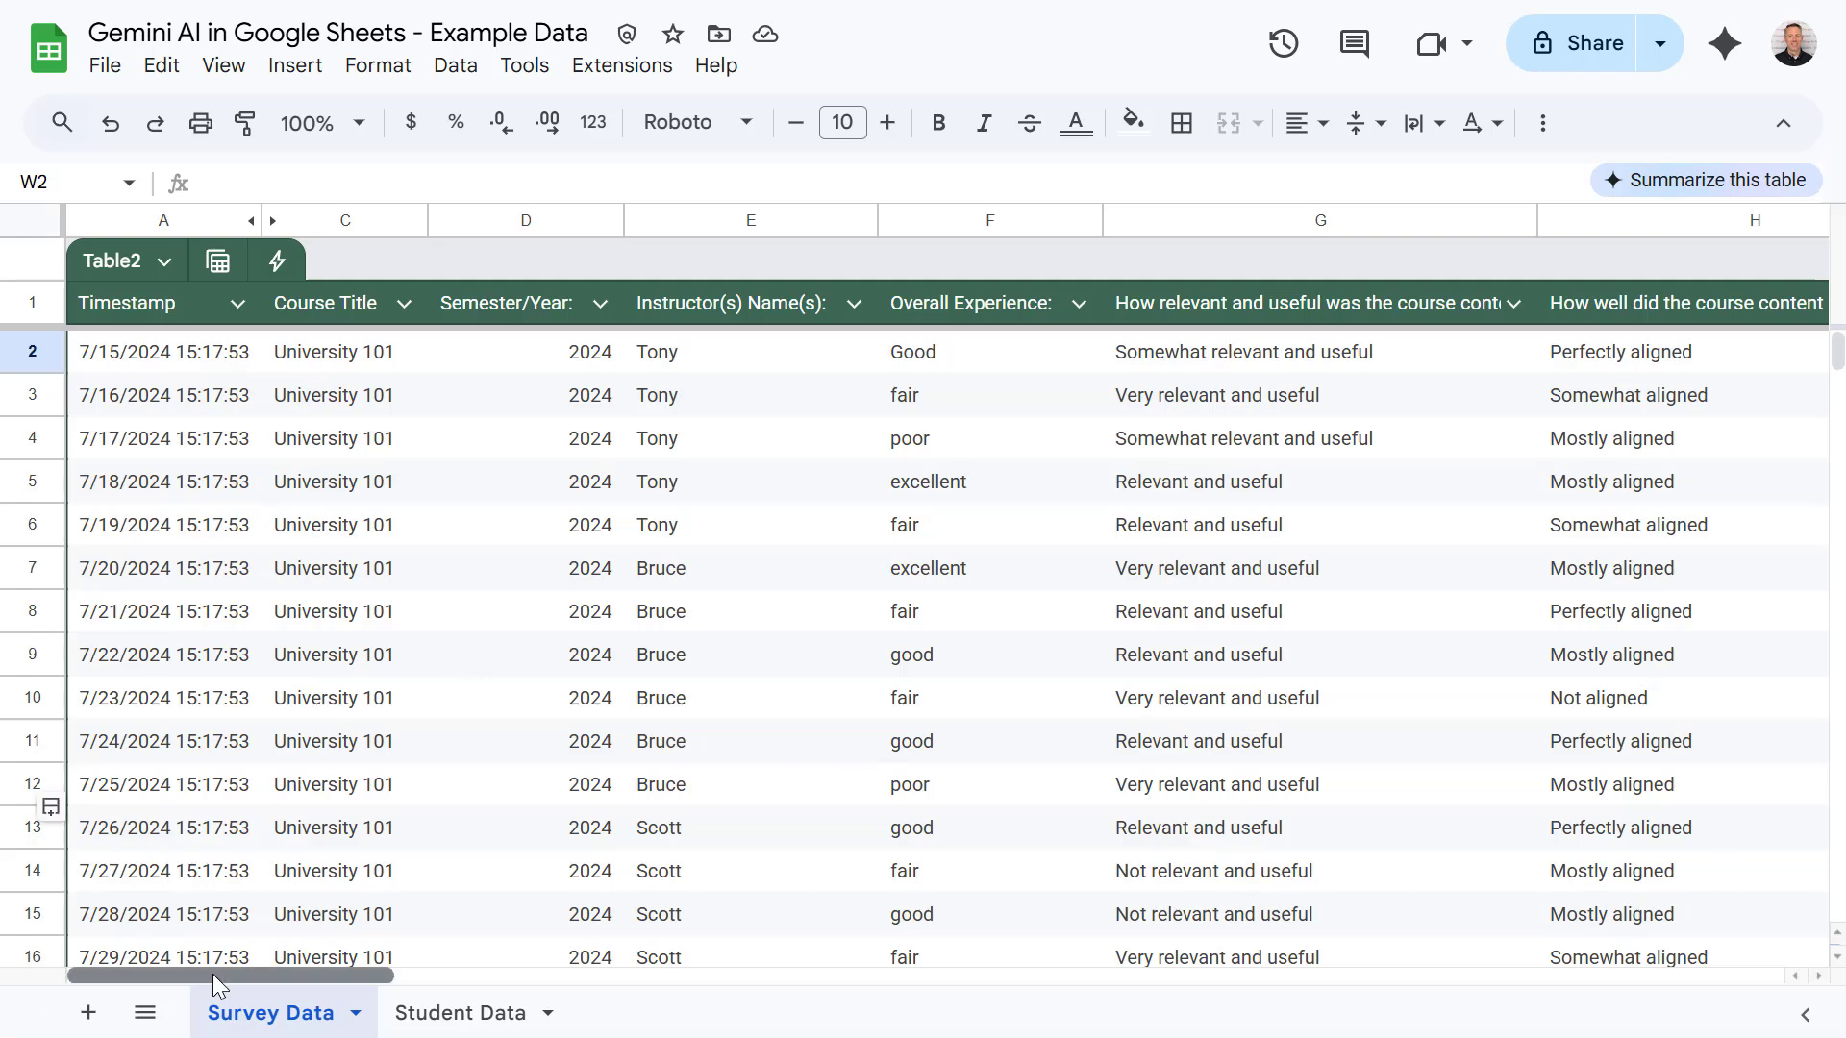
Step: Type the one-sentence summary =AI prompt into W2 and select E2:V2 as its range
{"action": "left_click_drag", "start_coordinate": [211, 973], "coordinate": [1538, 951]}
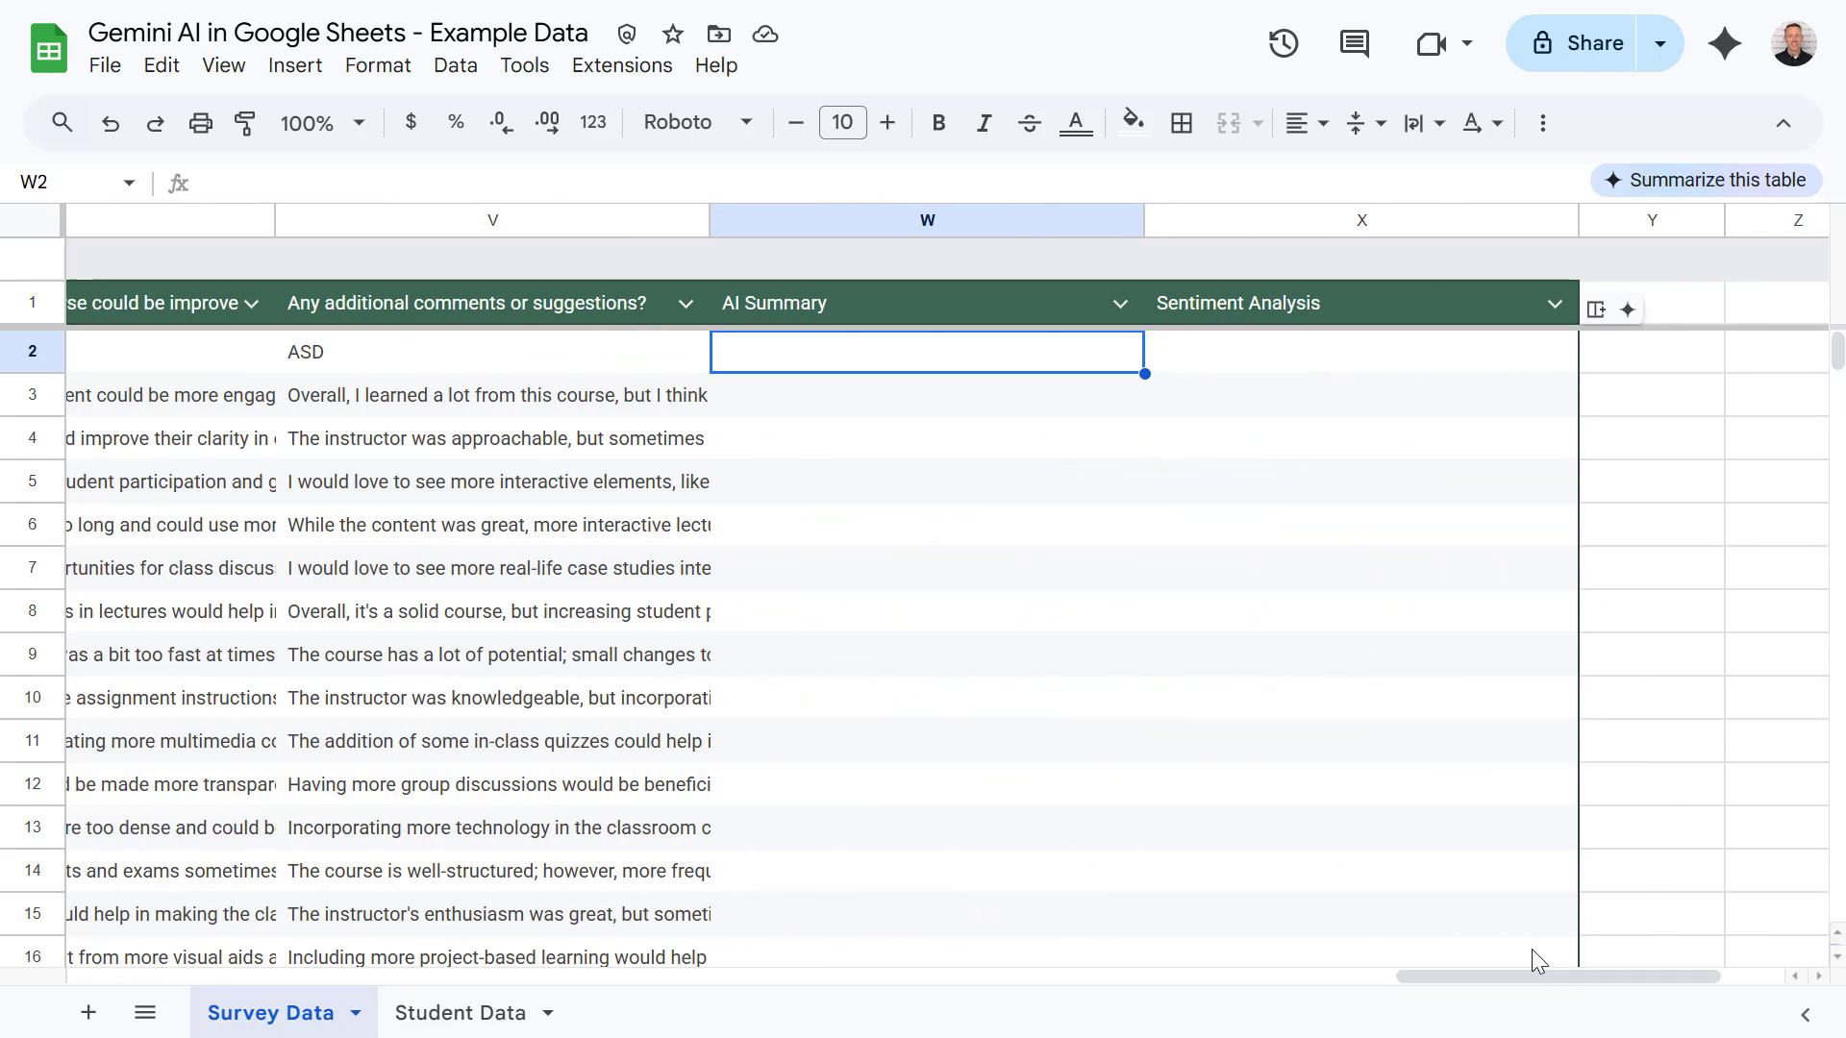
{"action": "double_click", "coordinate": [775, 359]}
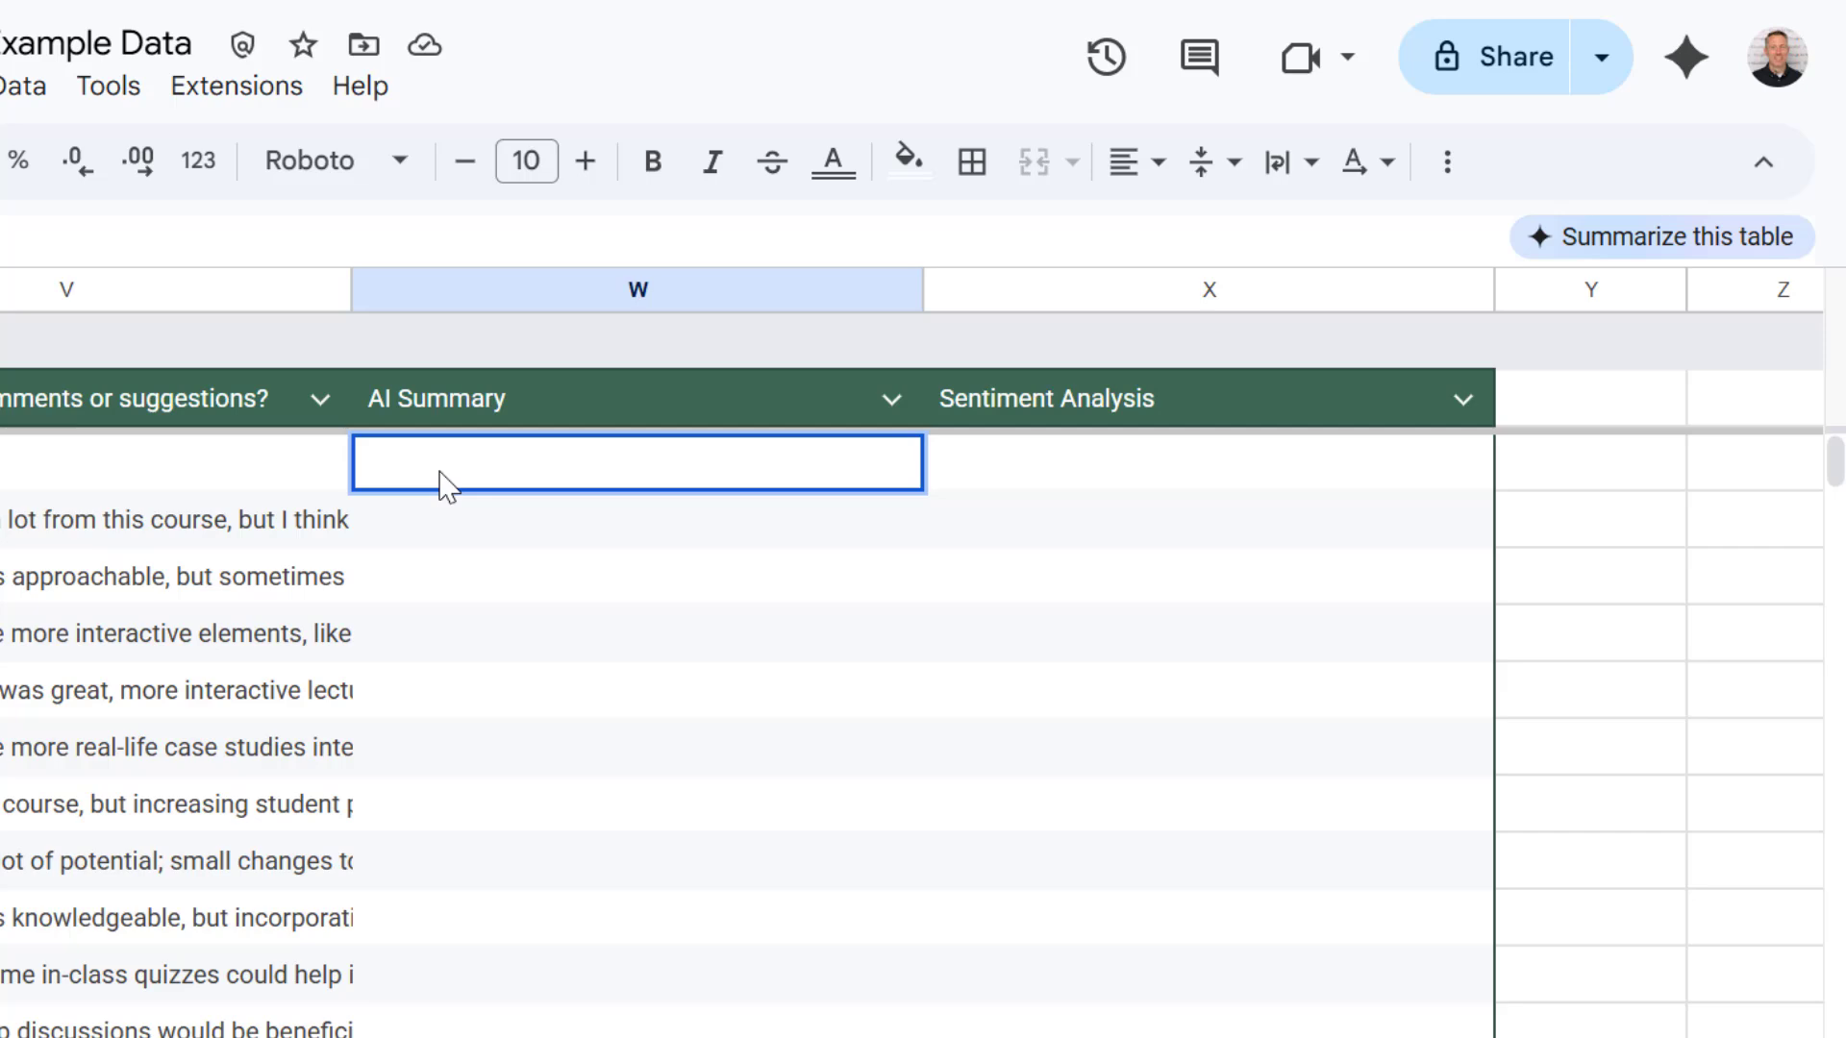
{"action": "type", "text": "=AI("}
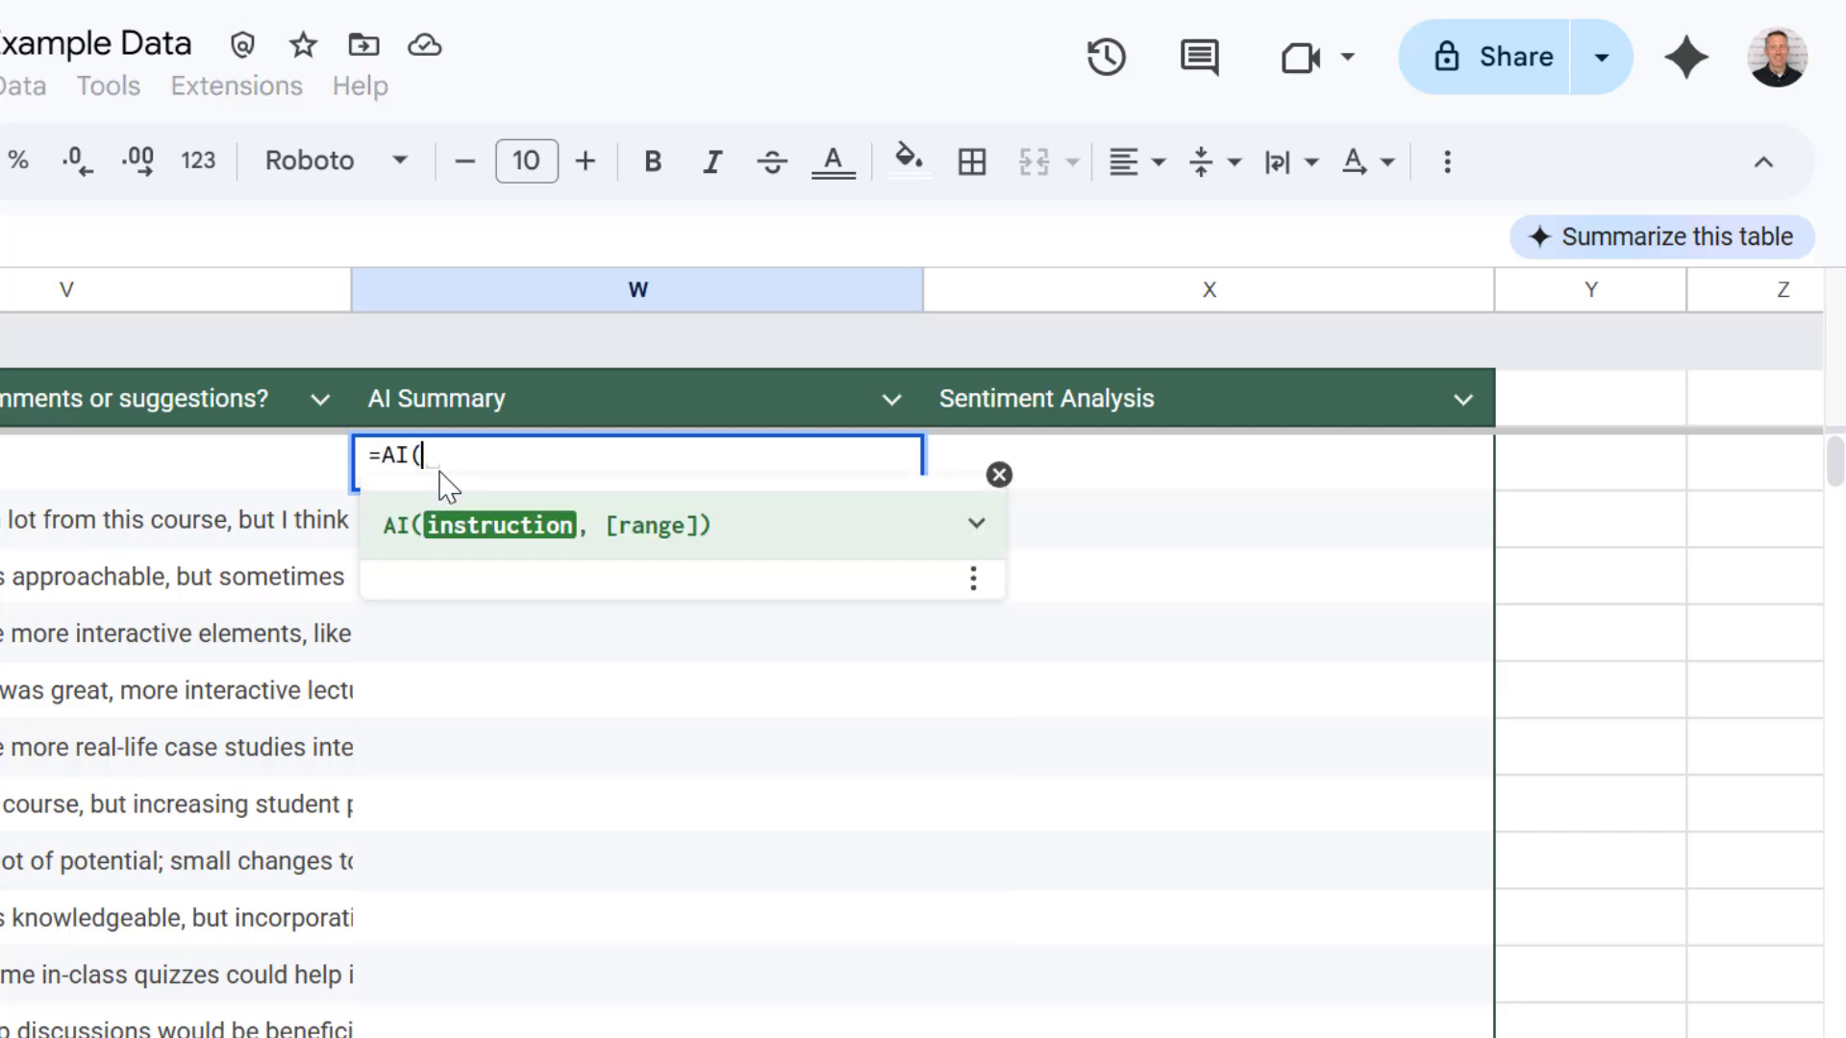
{"action": "type", "text": "\""}
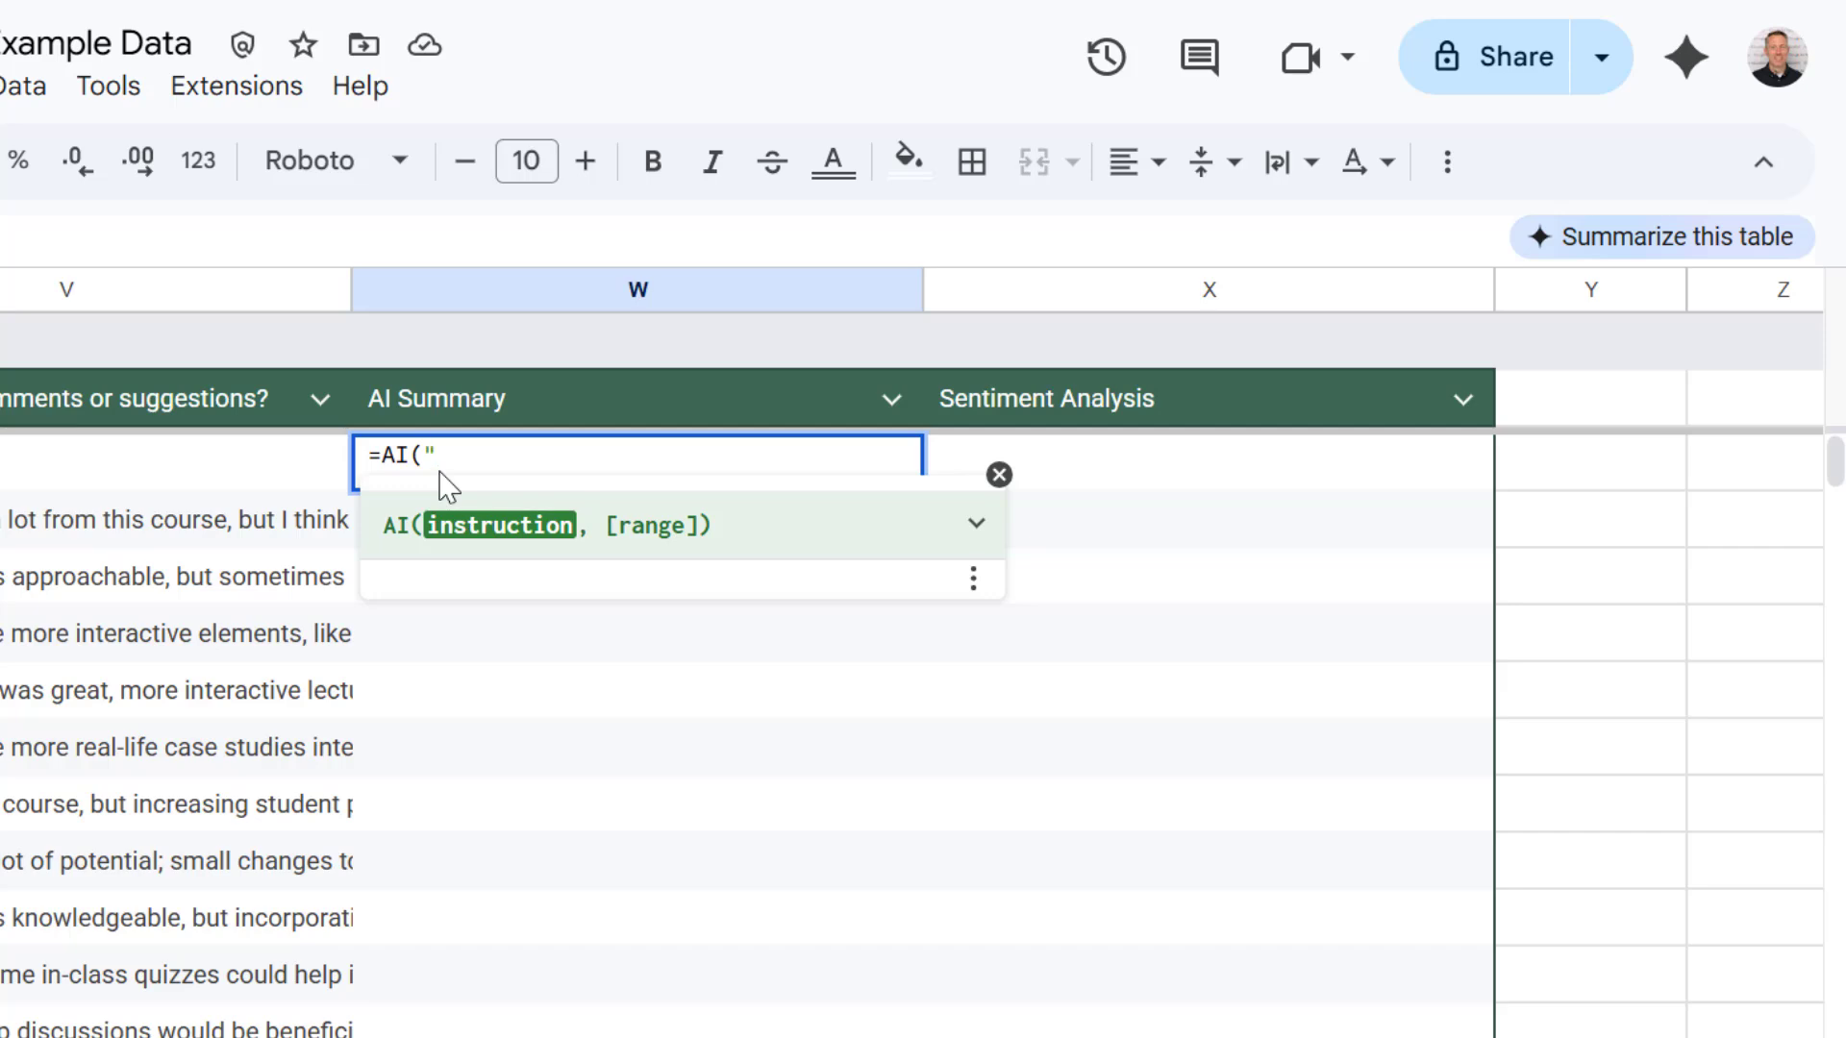
{"action": "type", "text": "Summarise the key them"}
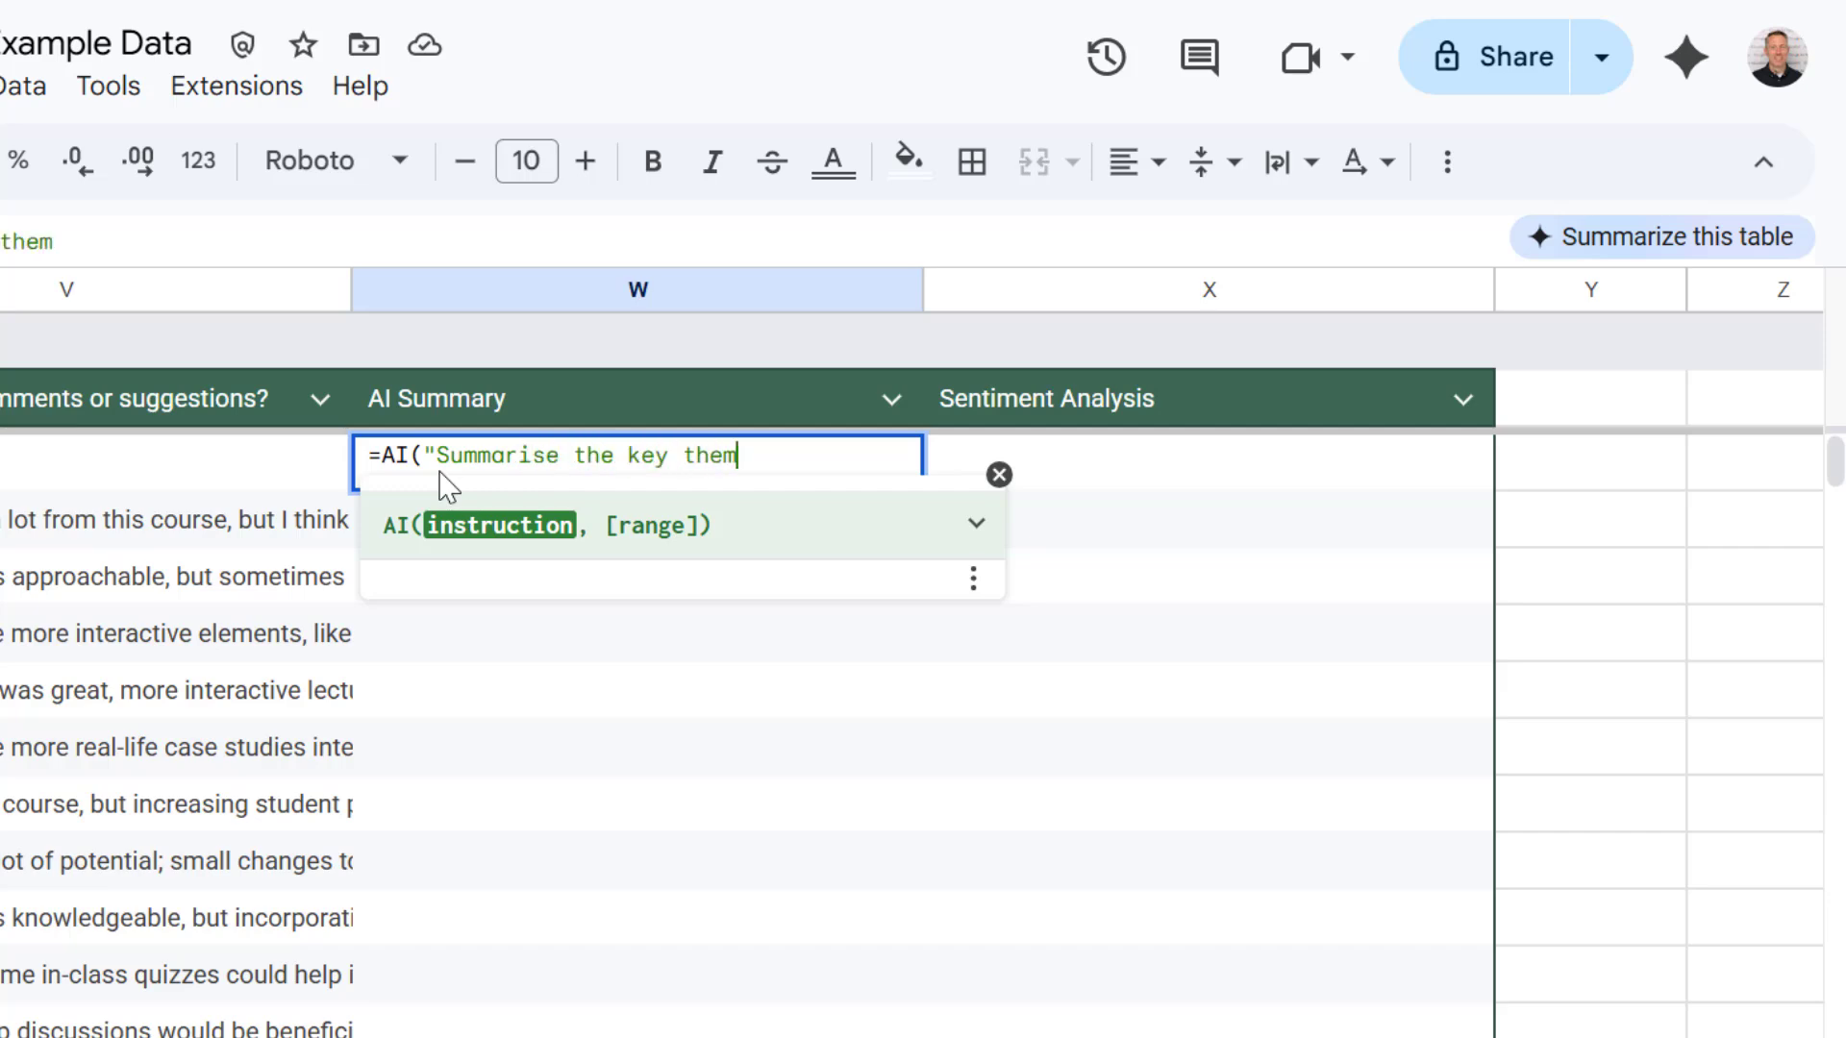
{"action": "type", "text": "es from this su"}
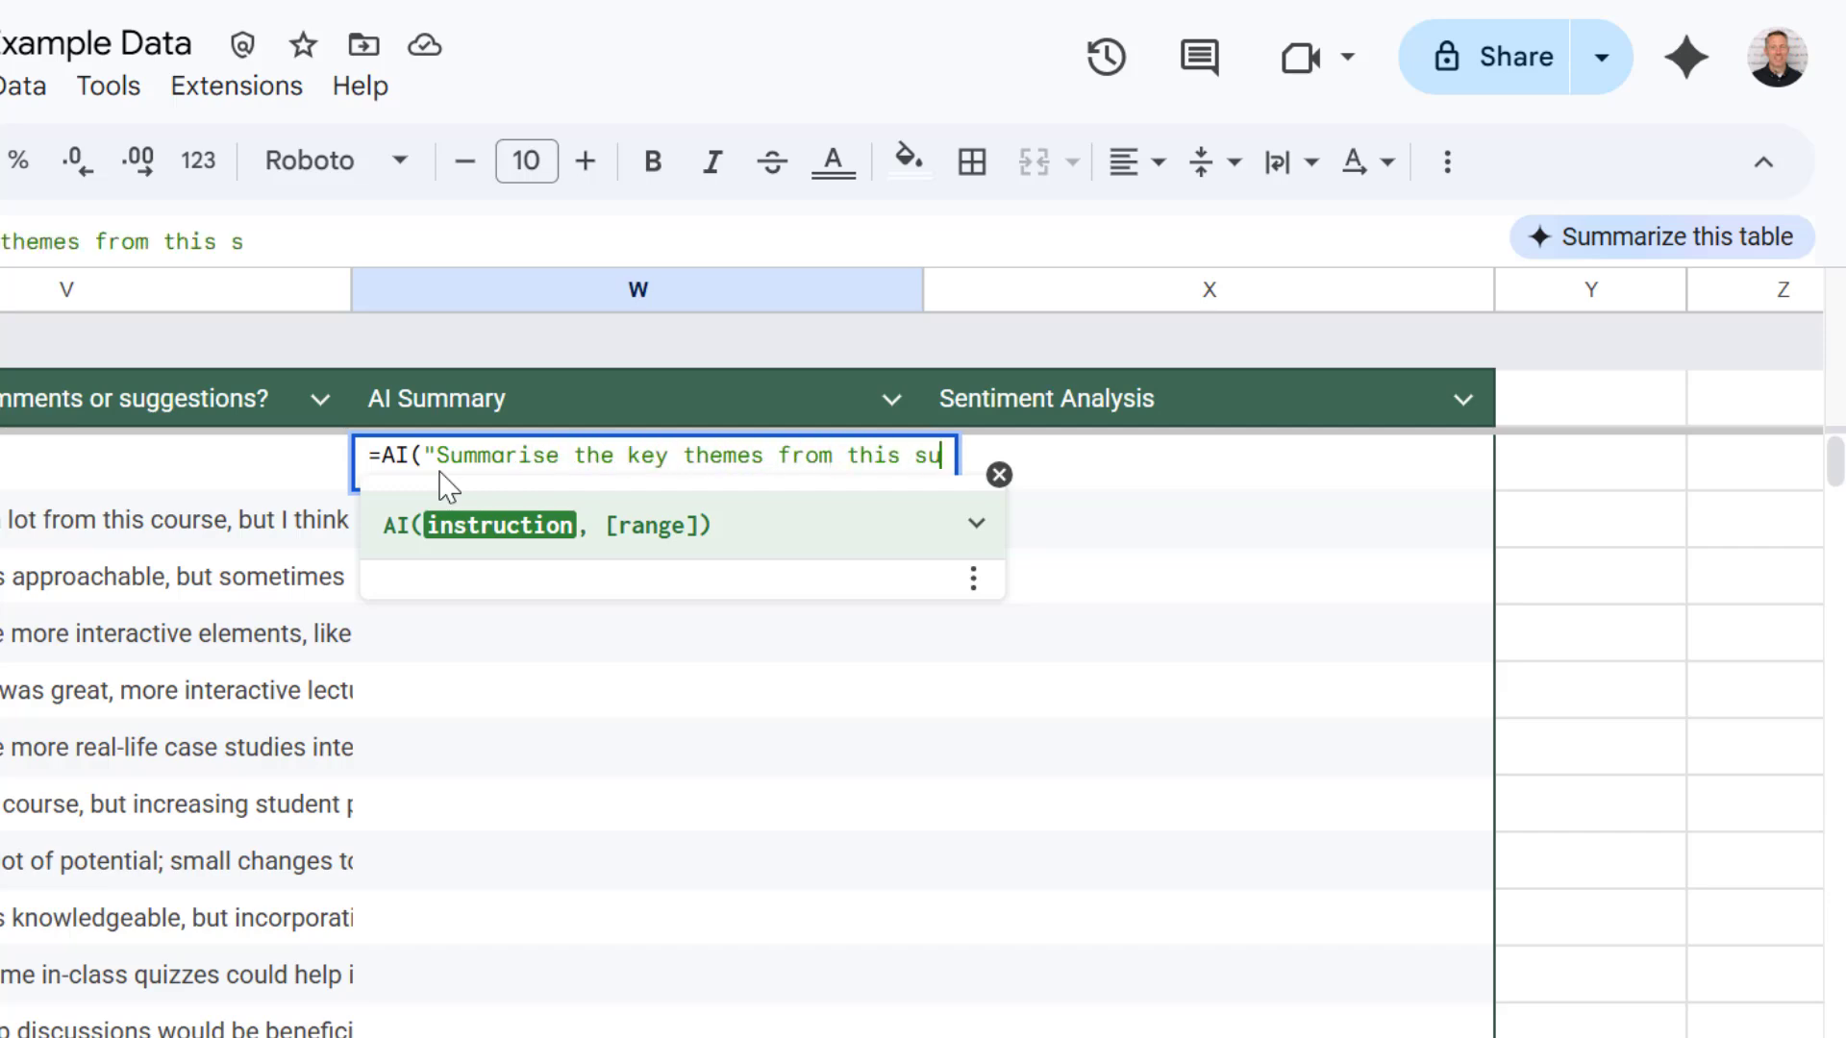
{"action": "type", "text": "rvey data. "}
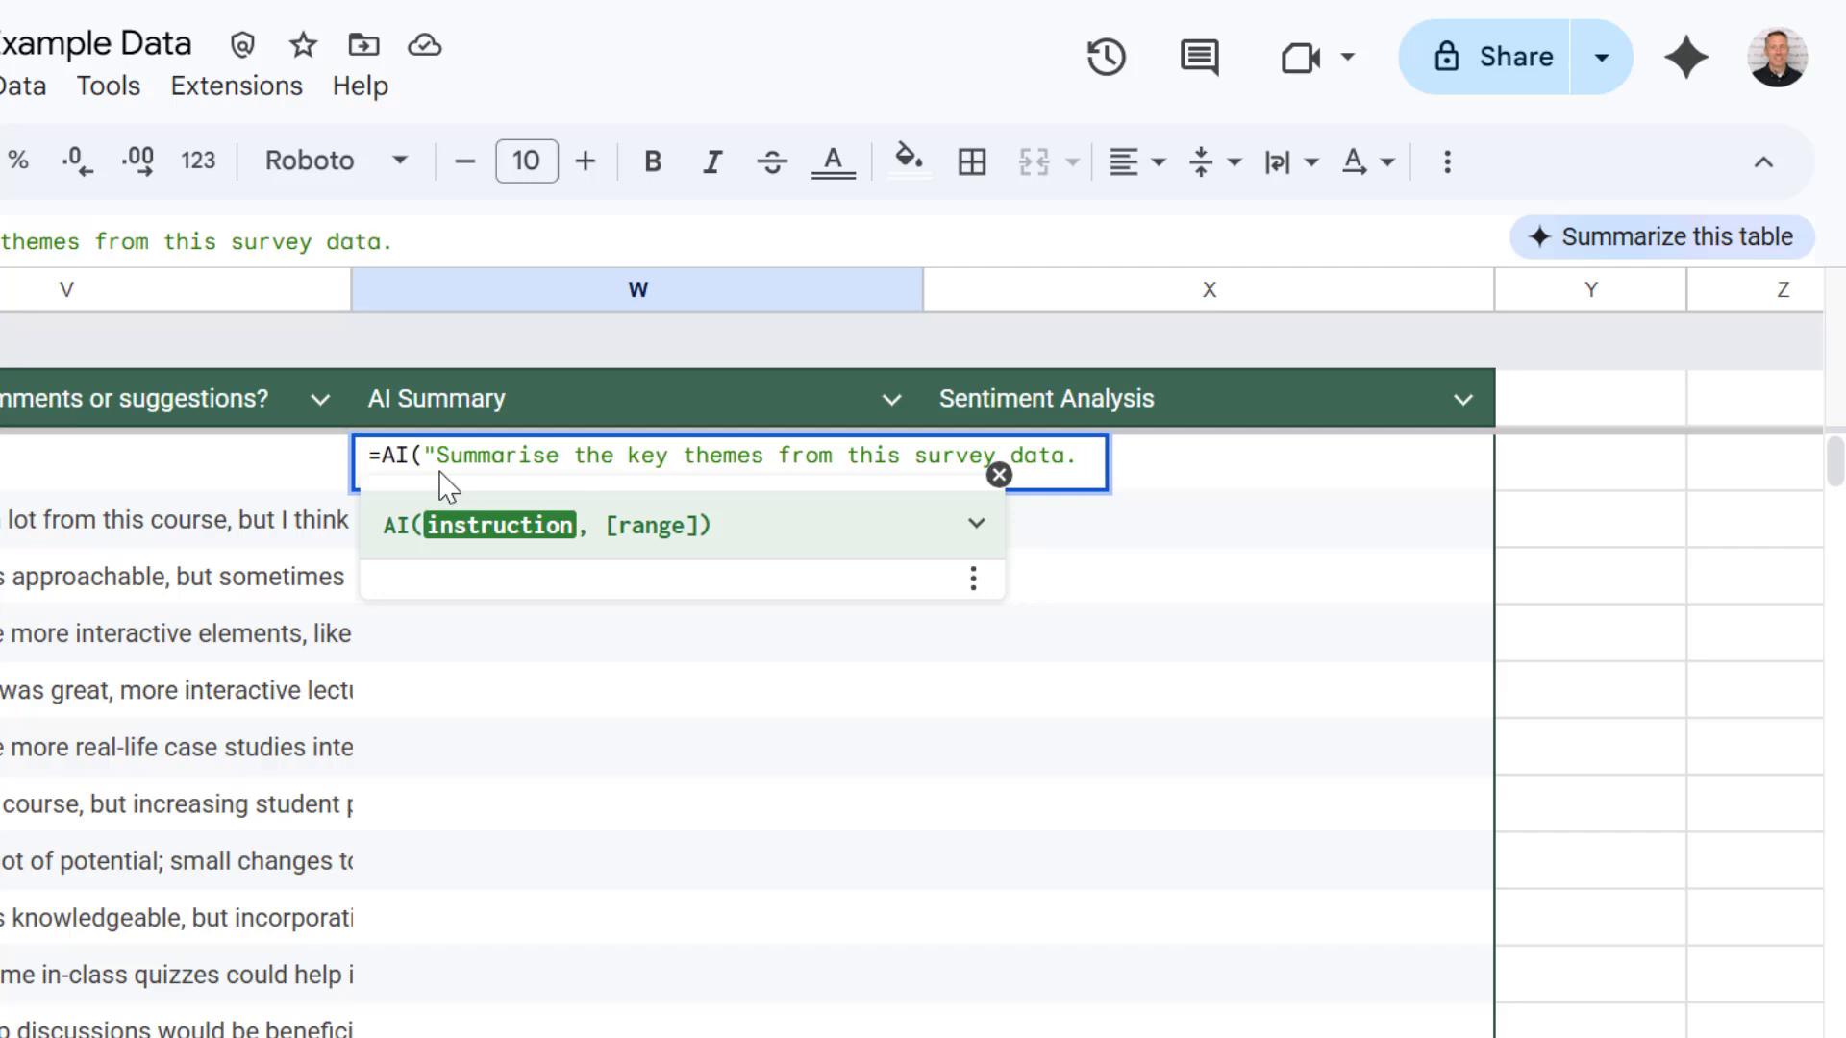
{"action": "type", "text": "Keep this"}
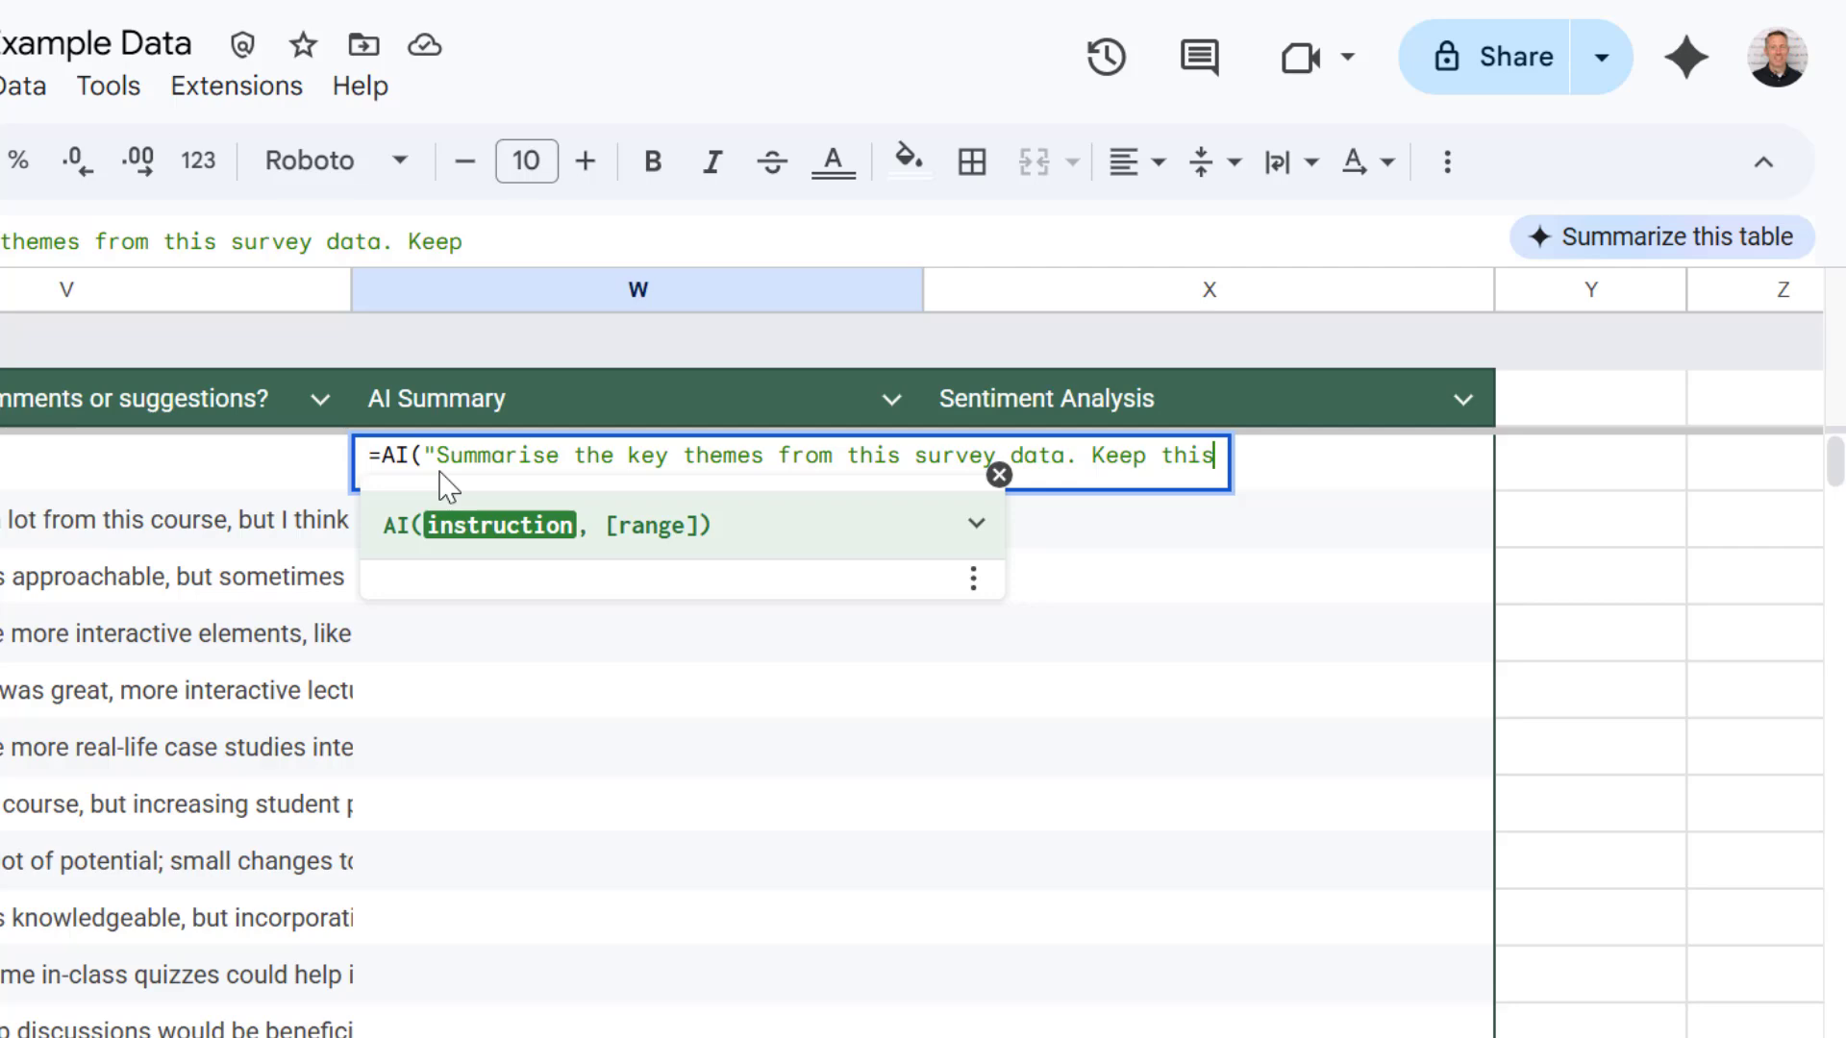
{"action": "type", "text": " to one setence"}
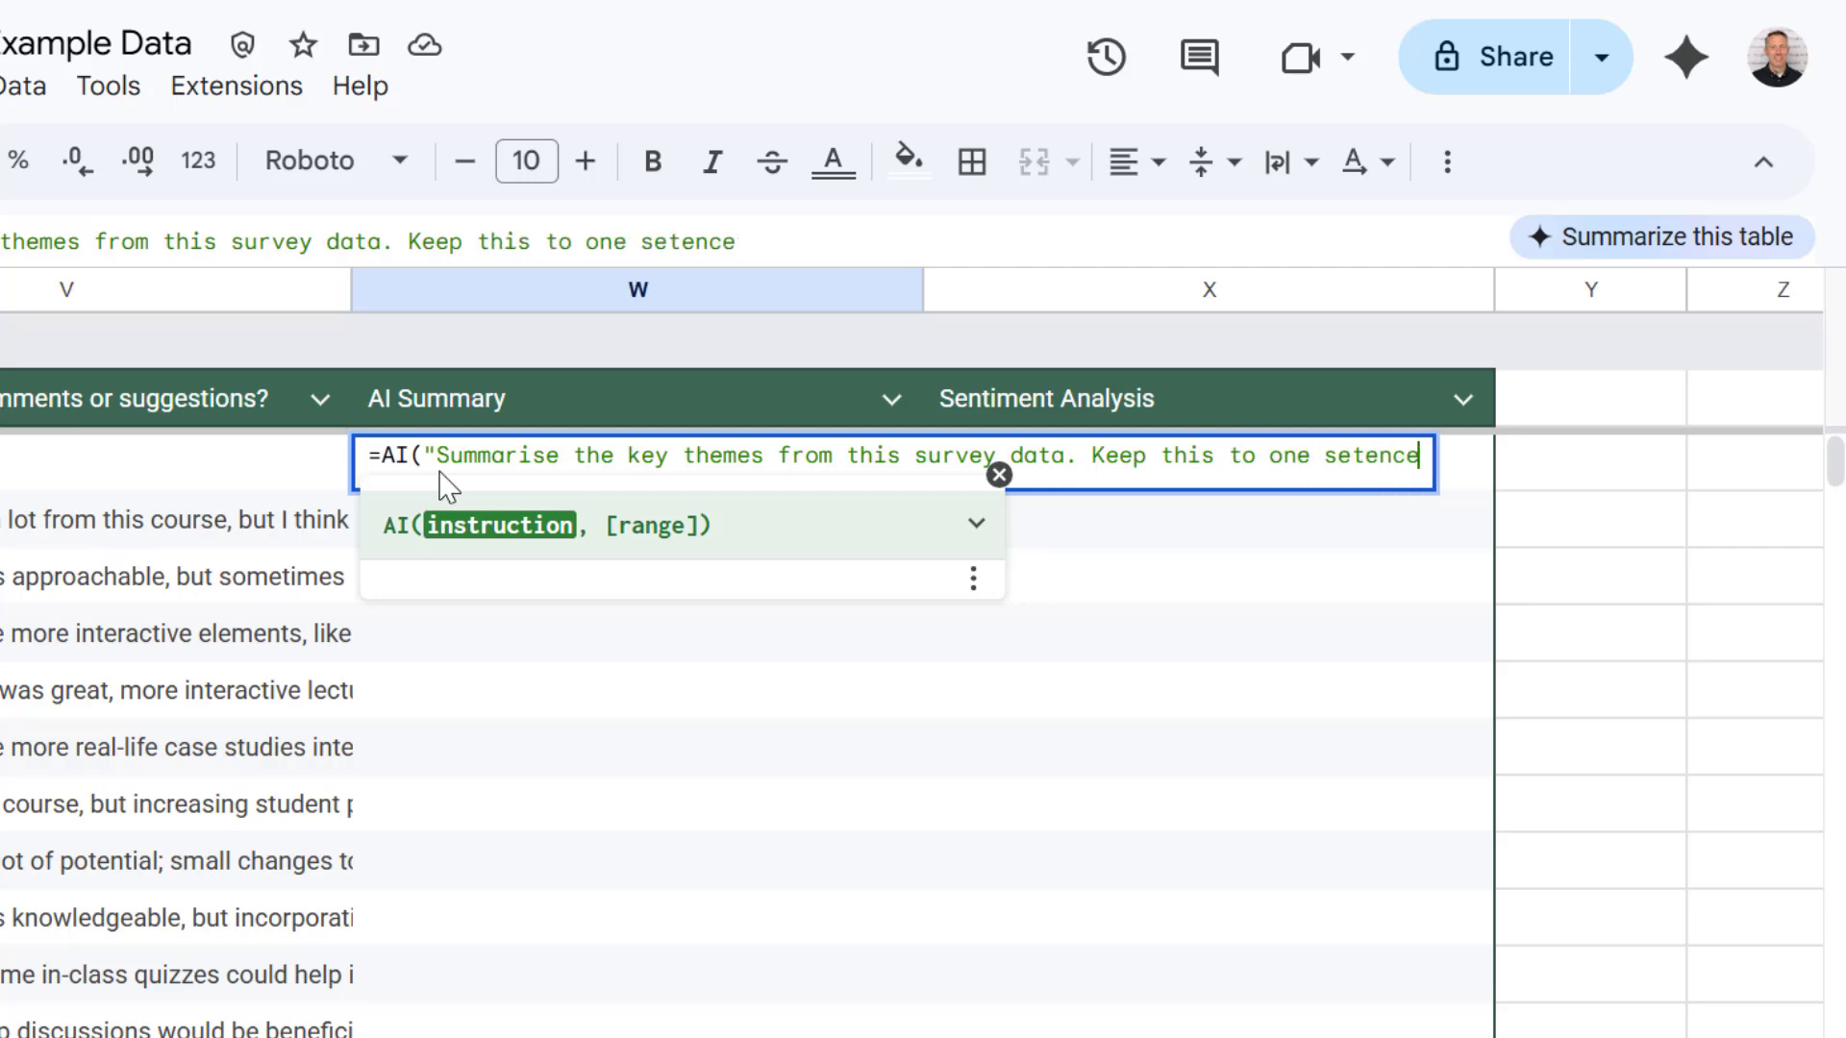
{"action": "type", "text": "\","}
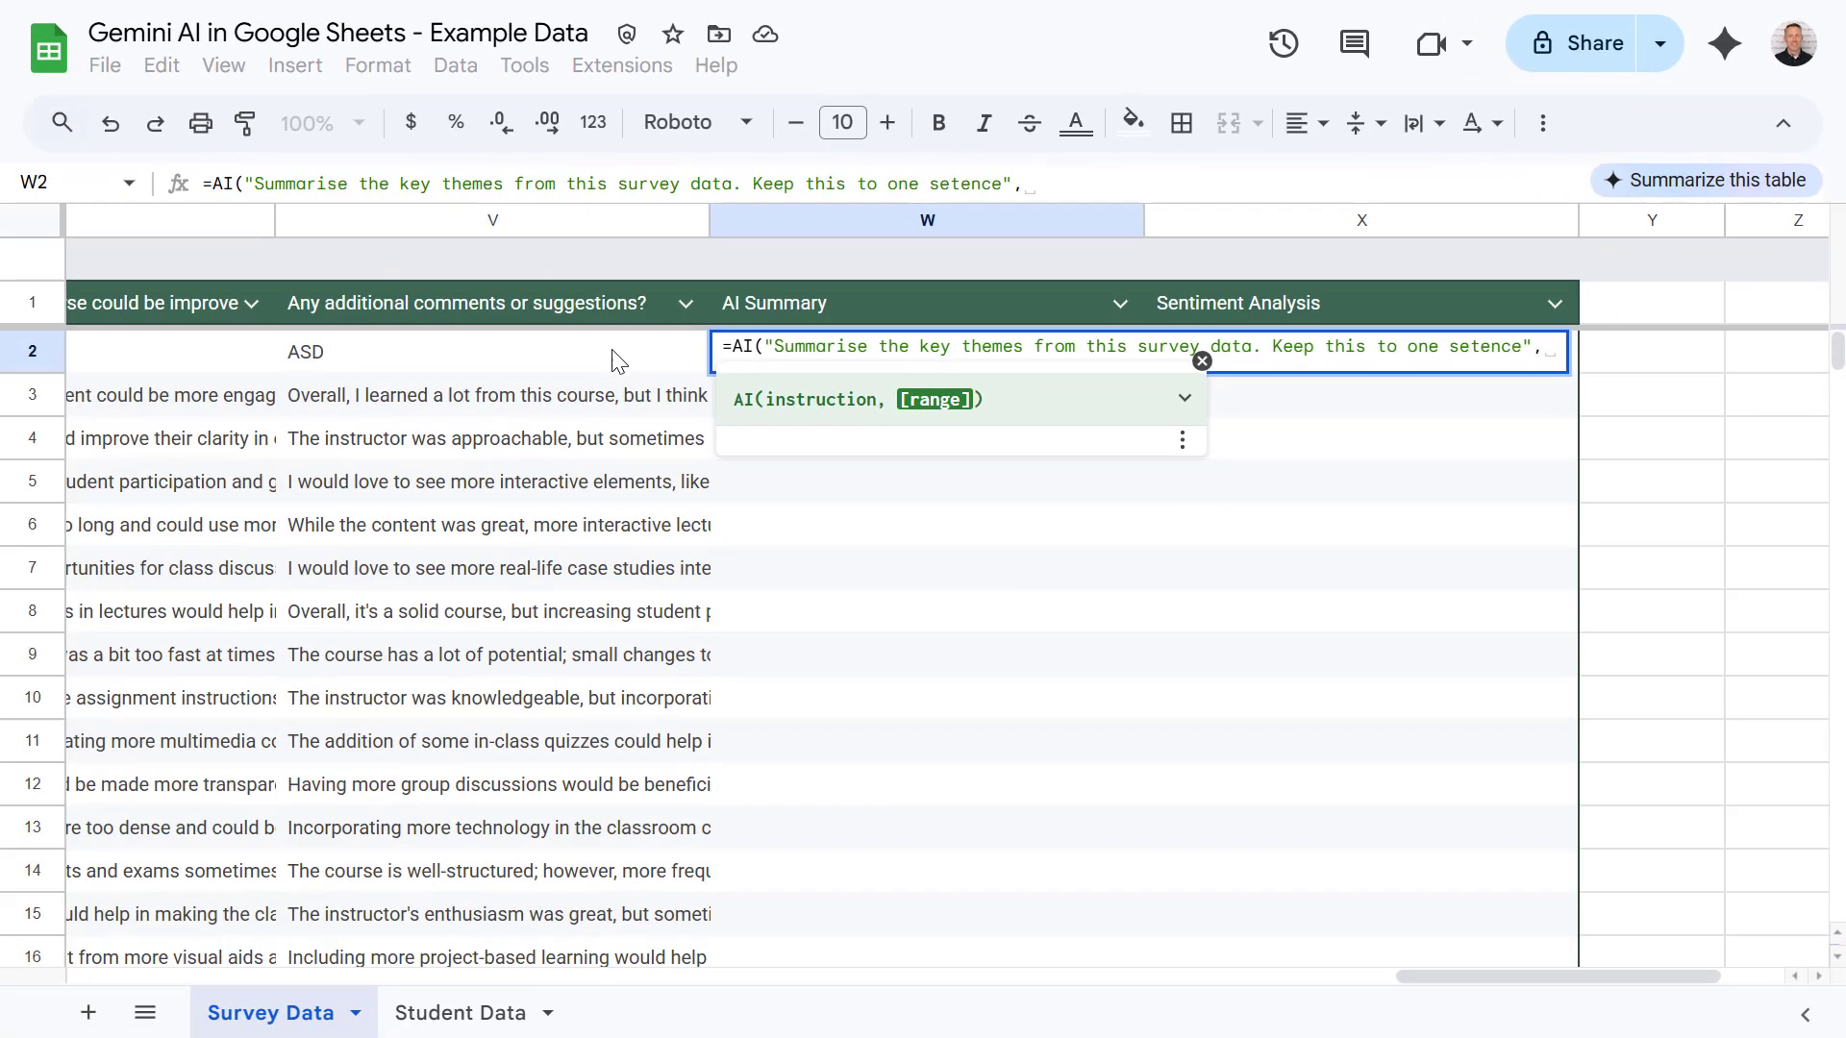
{"action": "left_click", "coordinate": [615, 357]}
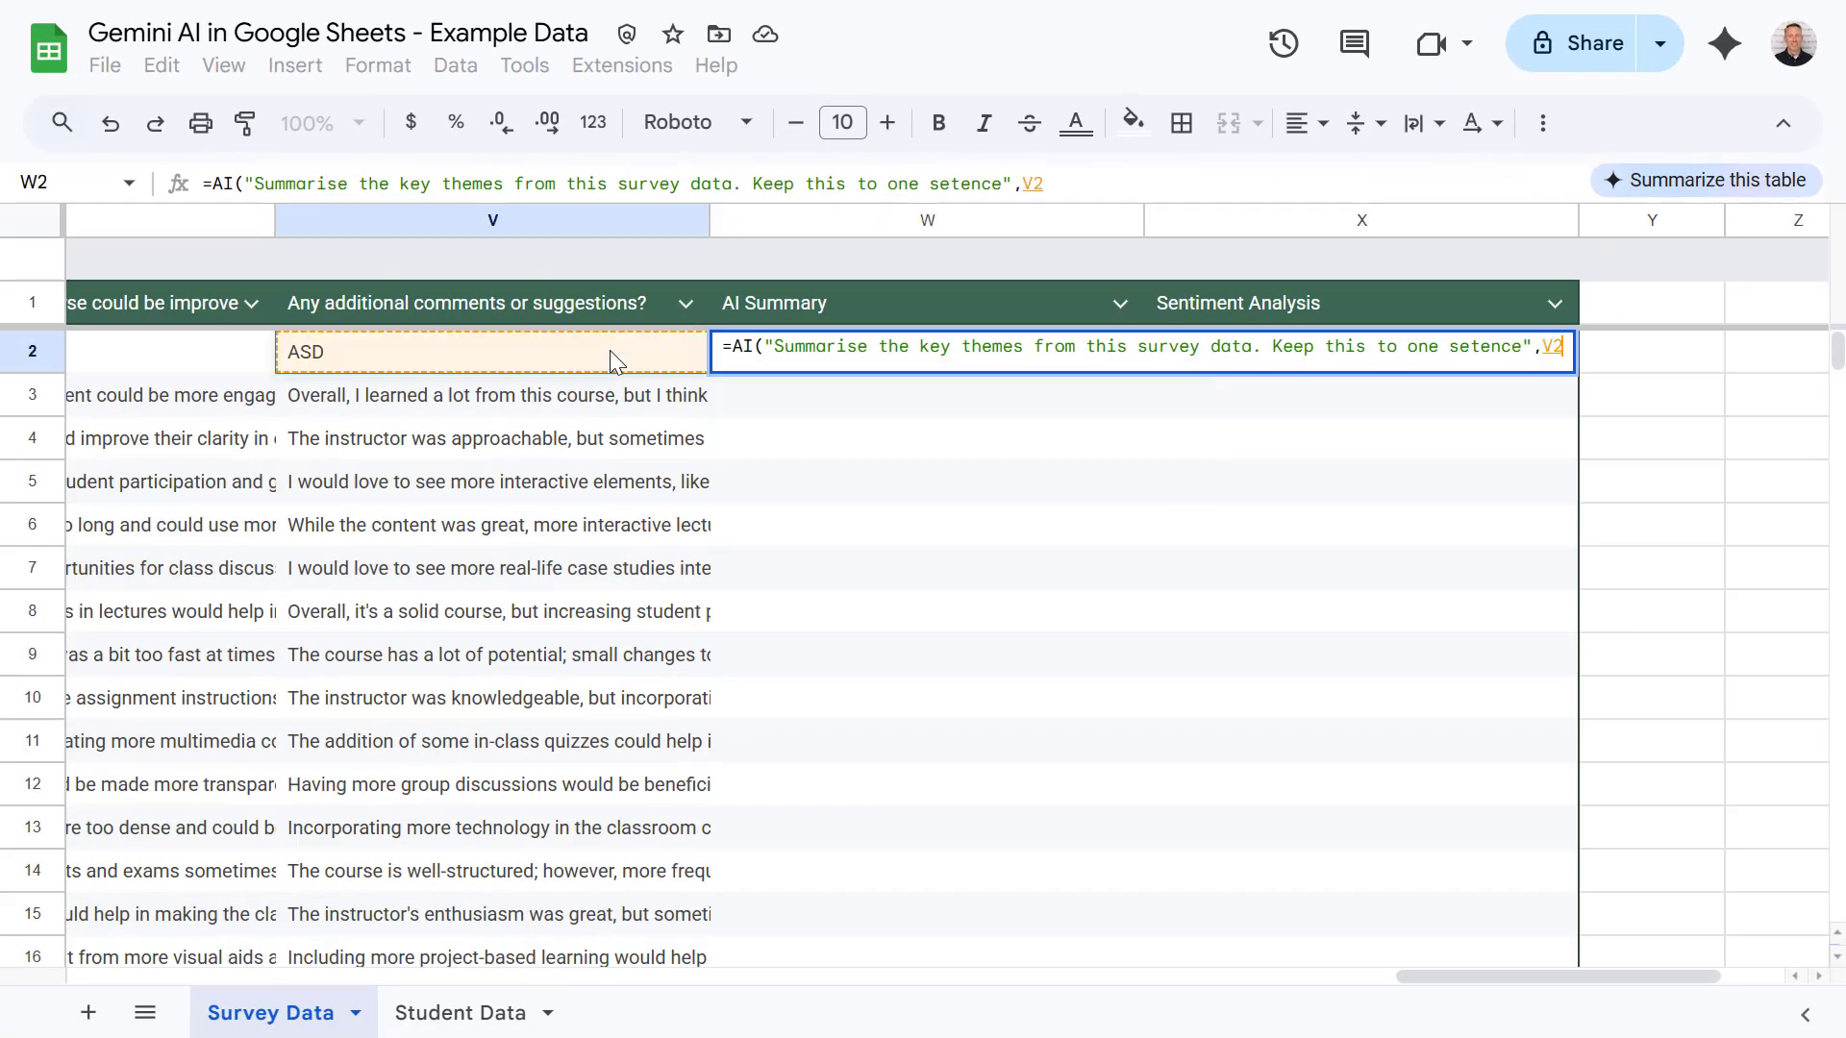
{"action": "left_click_drag", "start_coordinate": [237, 344], "coordinate": [670, 357]}
Step: Close and confirm the W2 formula, then generate its one-sentence summary
{"action": "type", "text": ")"}
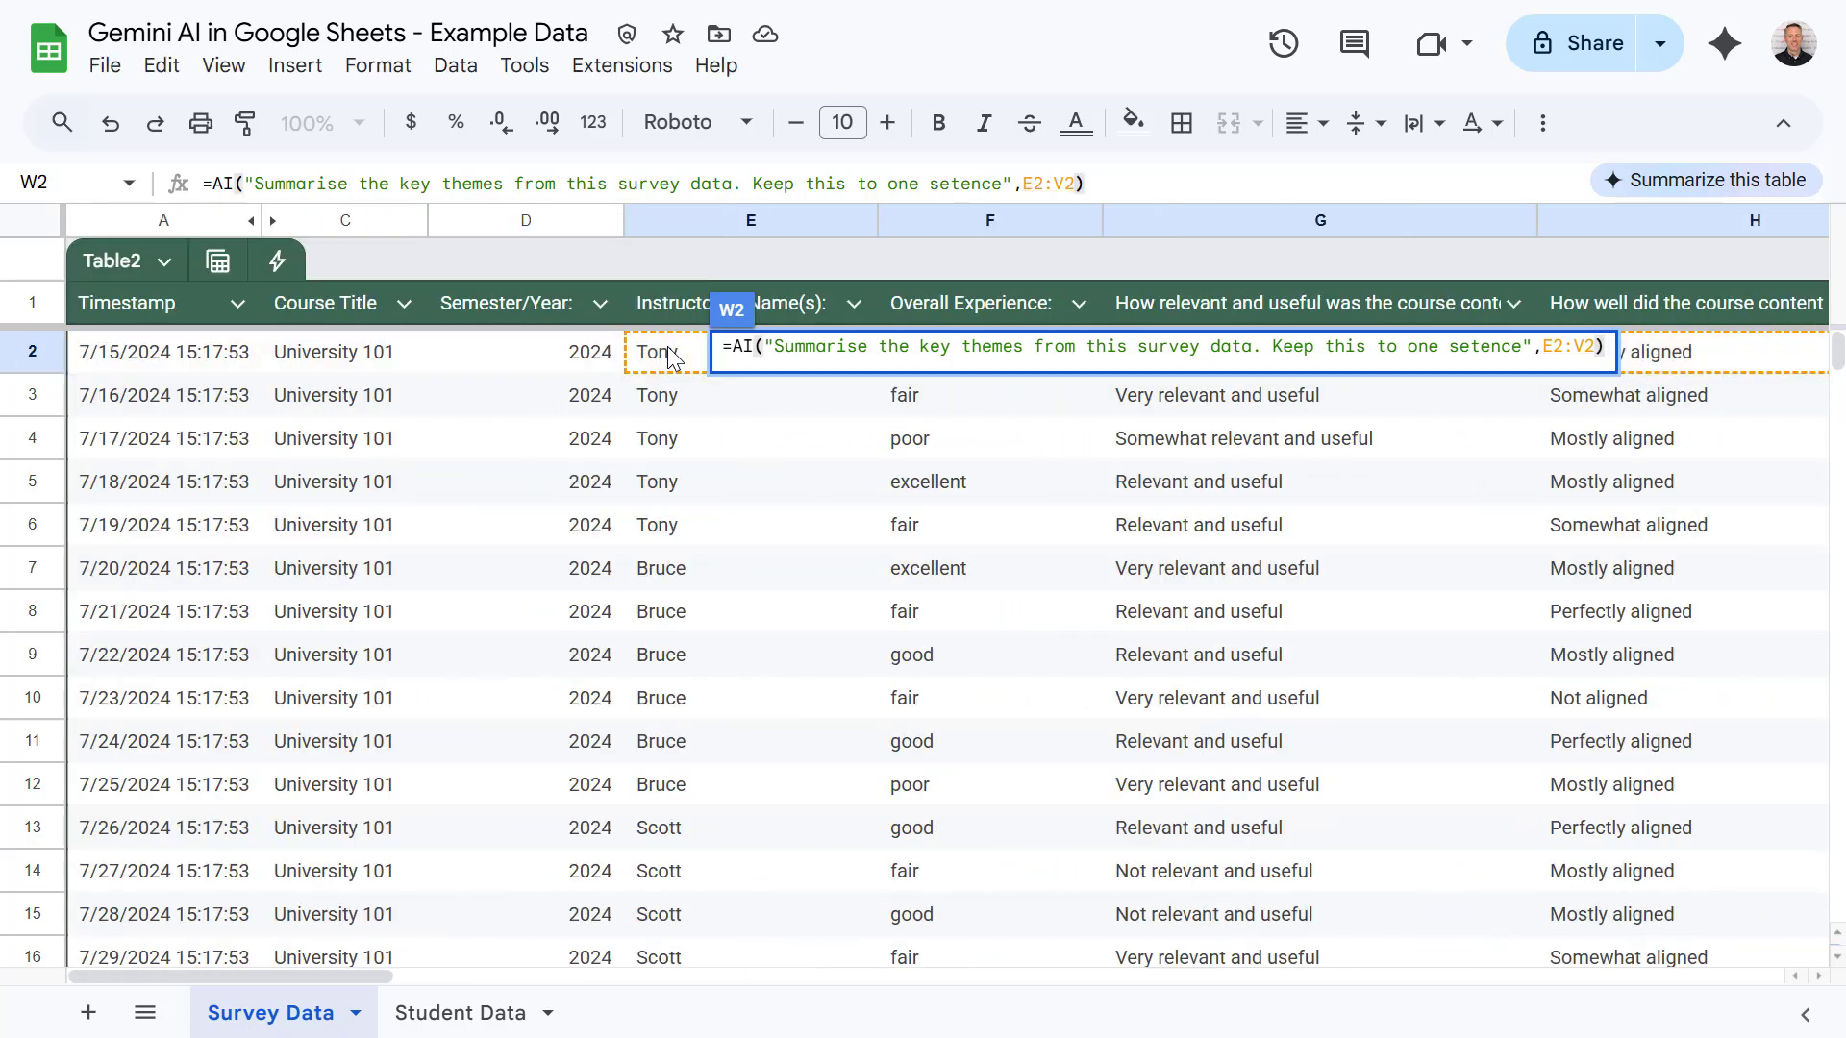
{"action": "key", "text": "Return"}
{"action": "left_click_drag", "start_coordinate": [1548, 976], "coordinate": [1636, 961]}
{"action": "left_click", "coordinate": [928, 362]}
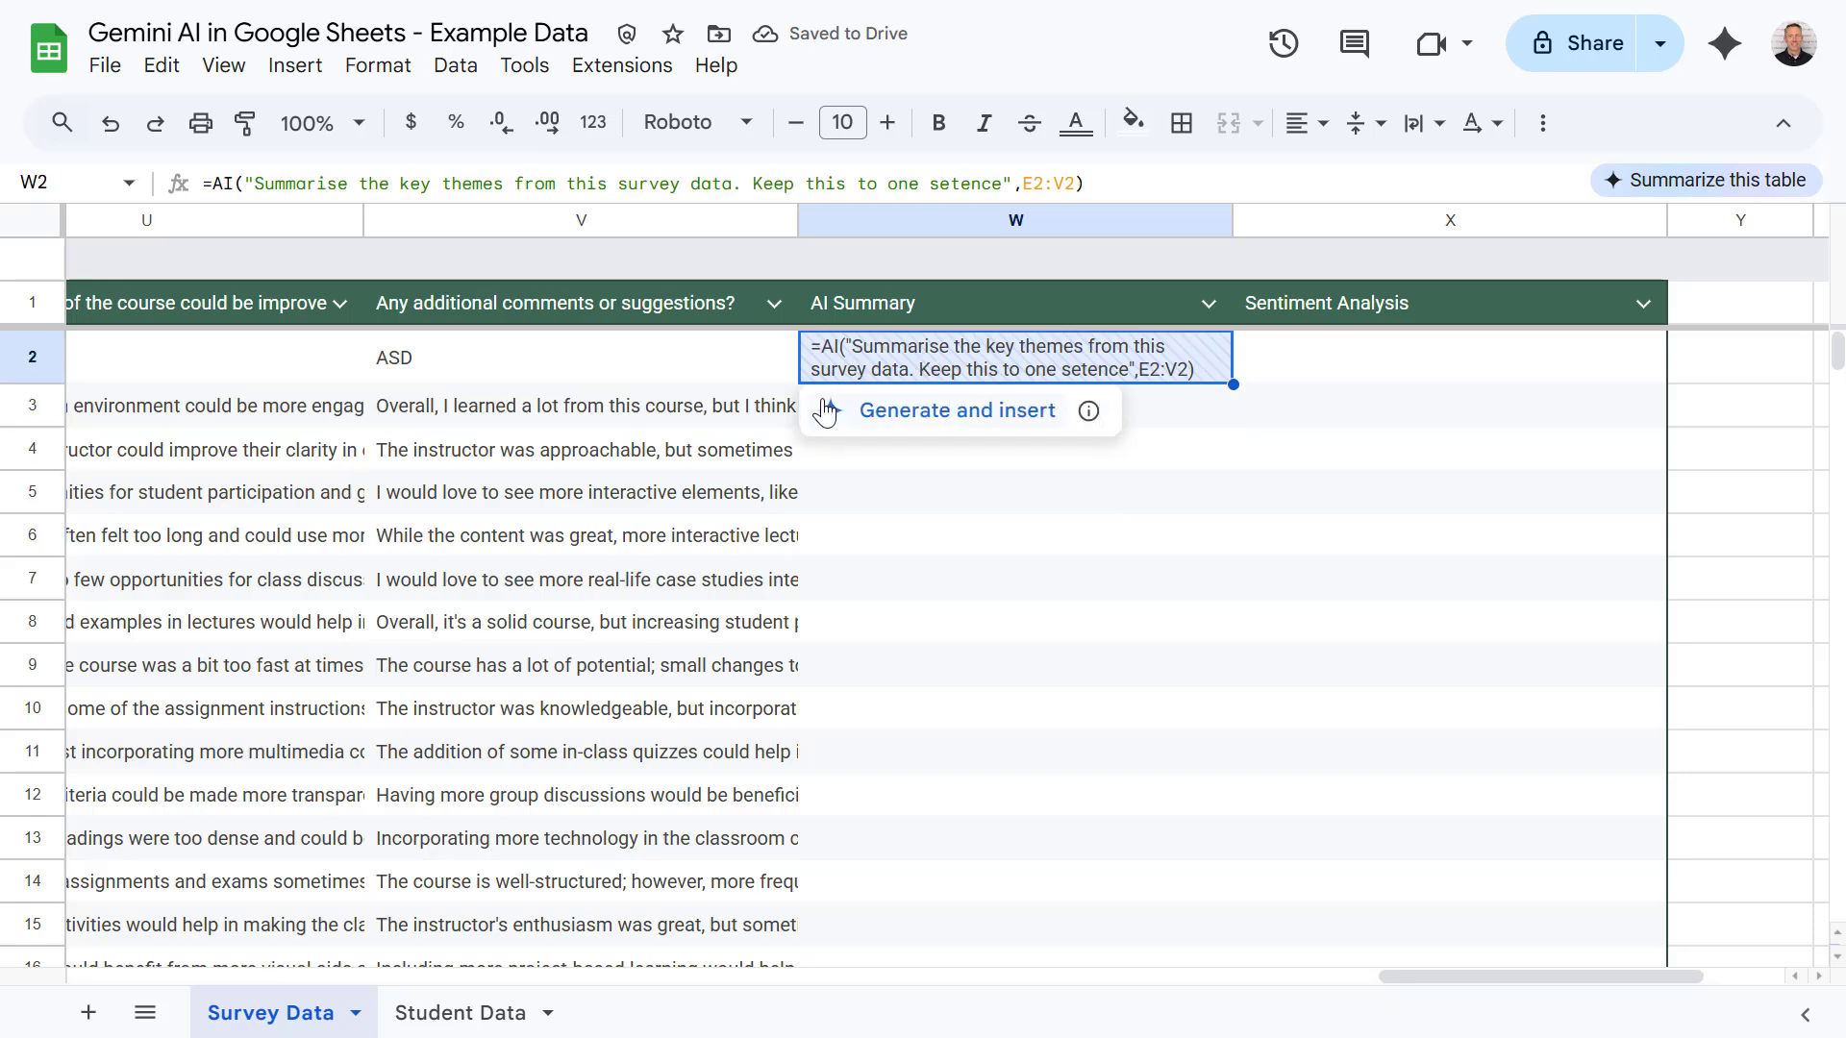
{"action": "left_click", "coordinate": [876, 413]}
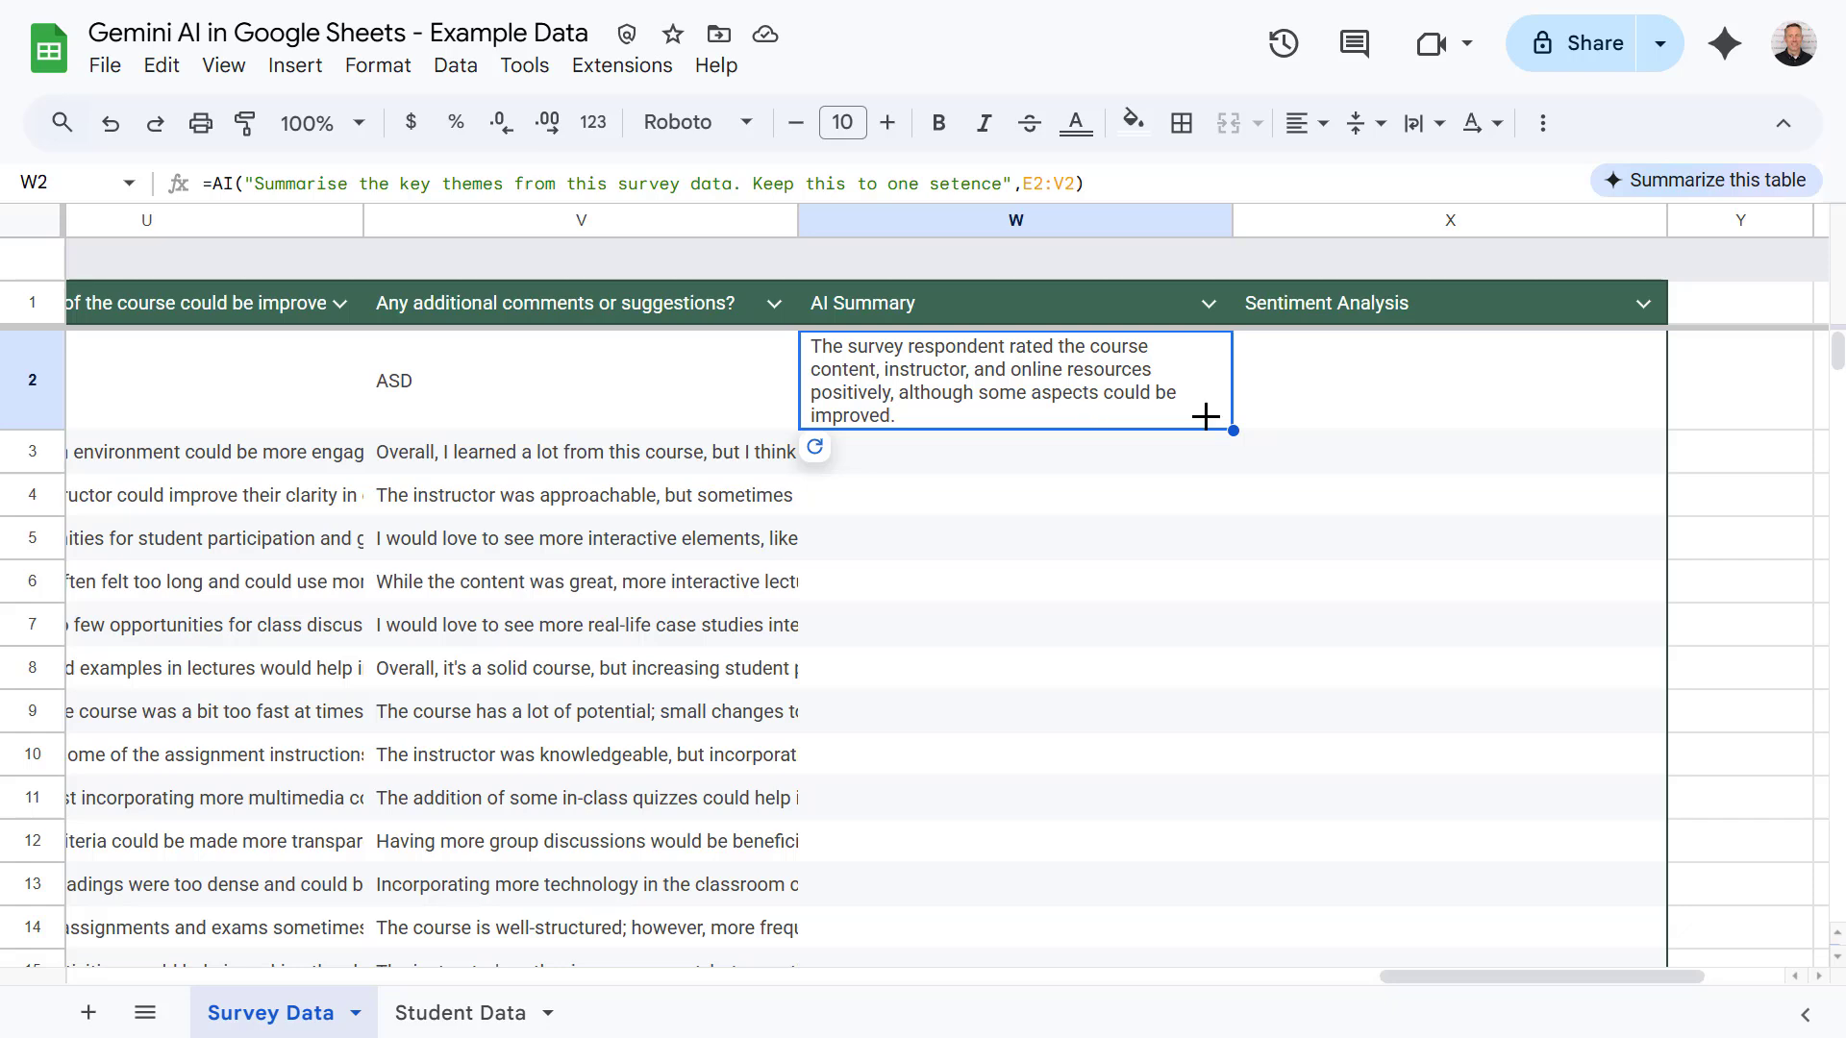
Step: Copy the AI formula down to W19, generate all 18 summaries, and review them
{"action": "left_click_drag", "start_coordinate": [1205, 425], "coordinate": [1145, 718]}
{"action": "mouse_move", "coordinate": [817, 856]}
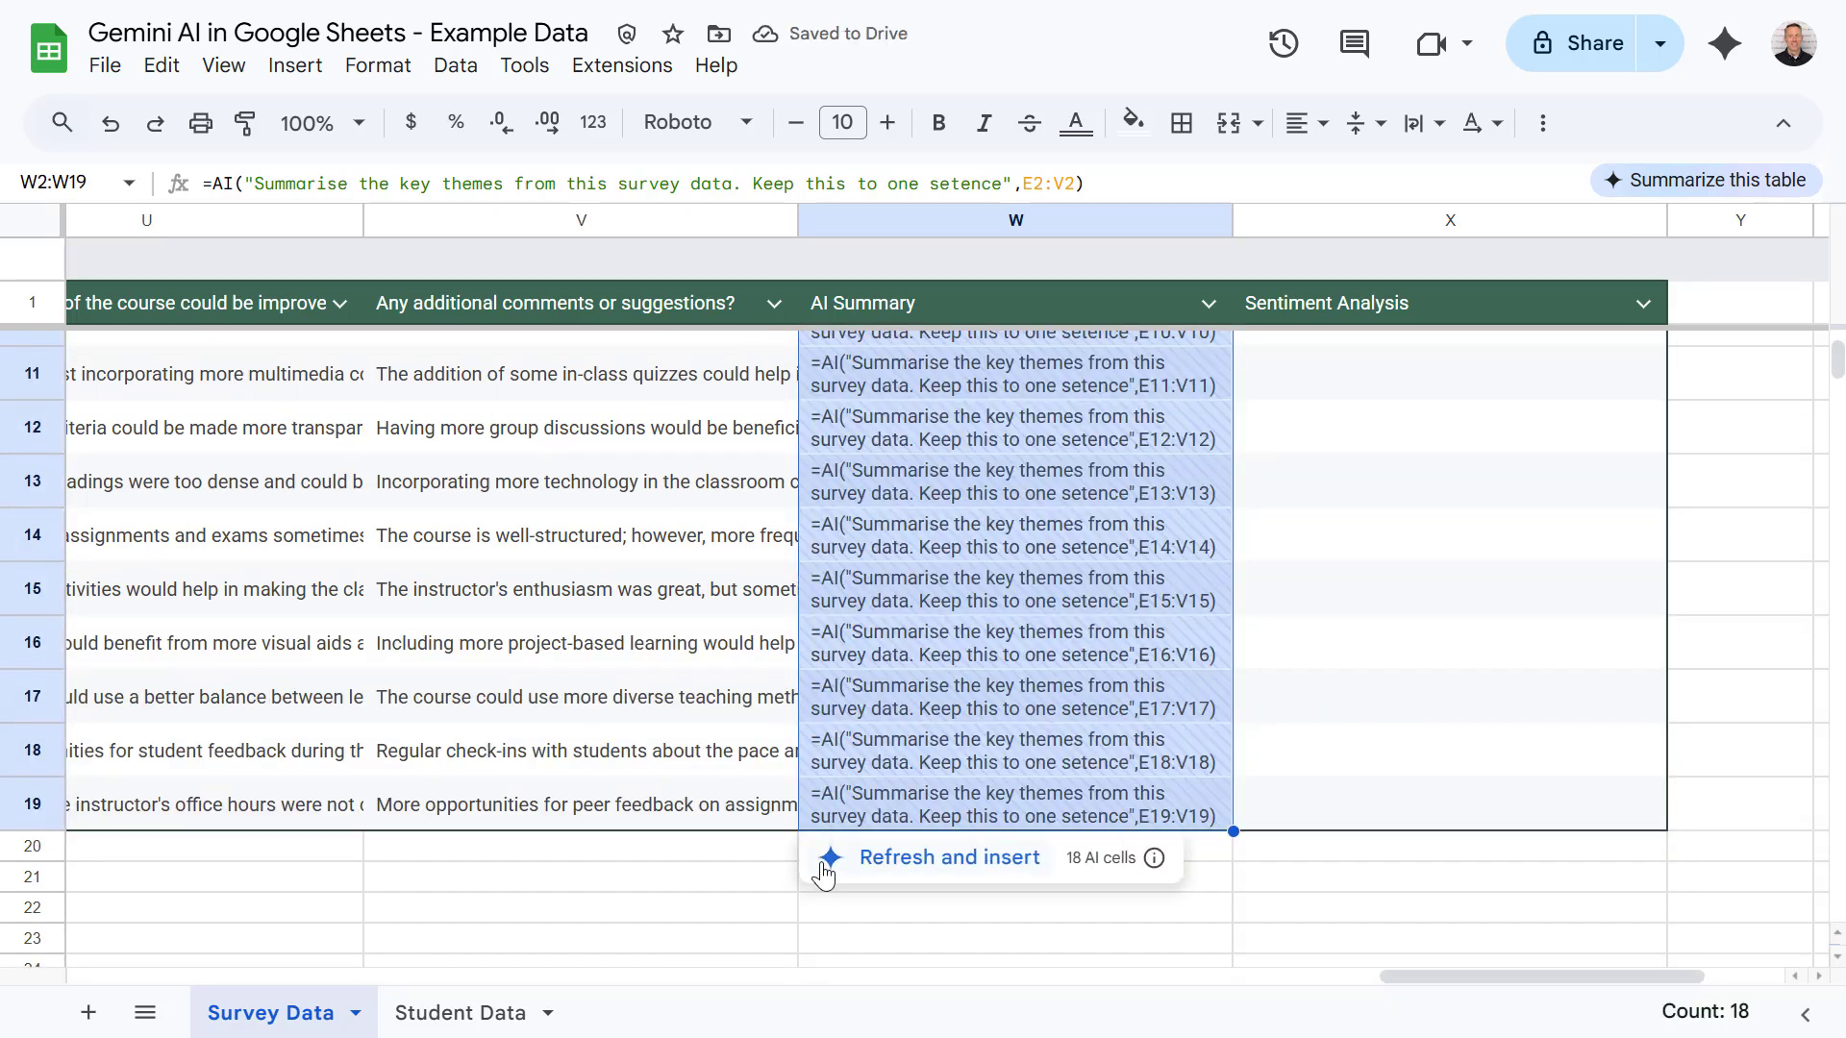
{"action": "left_click", "coordinate": [901, 865]}
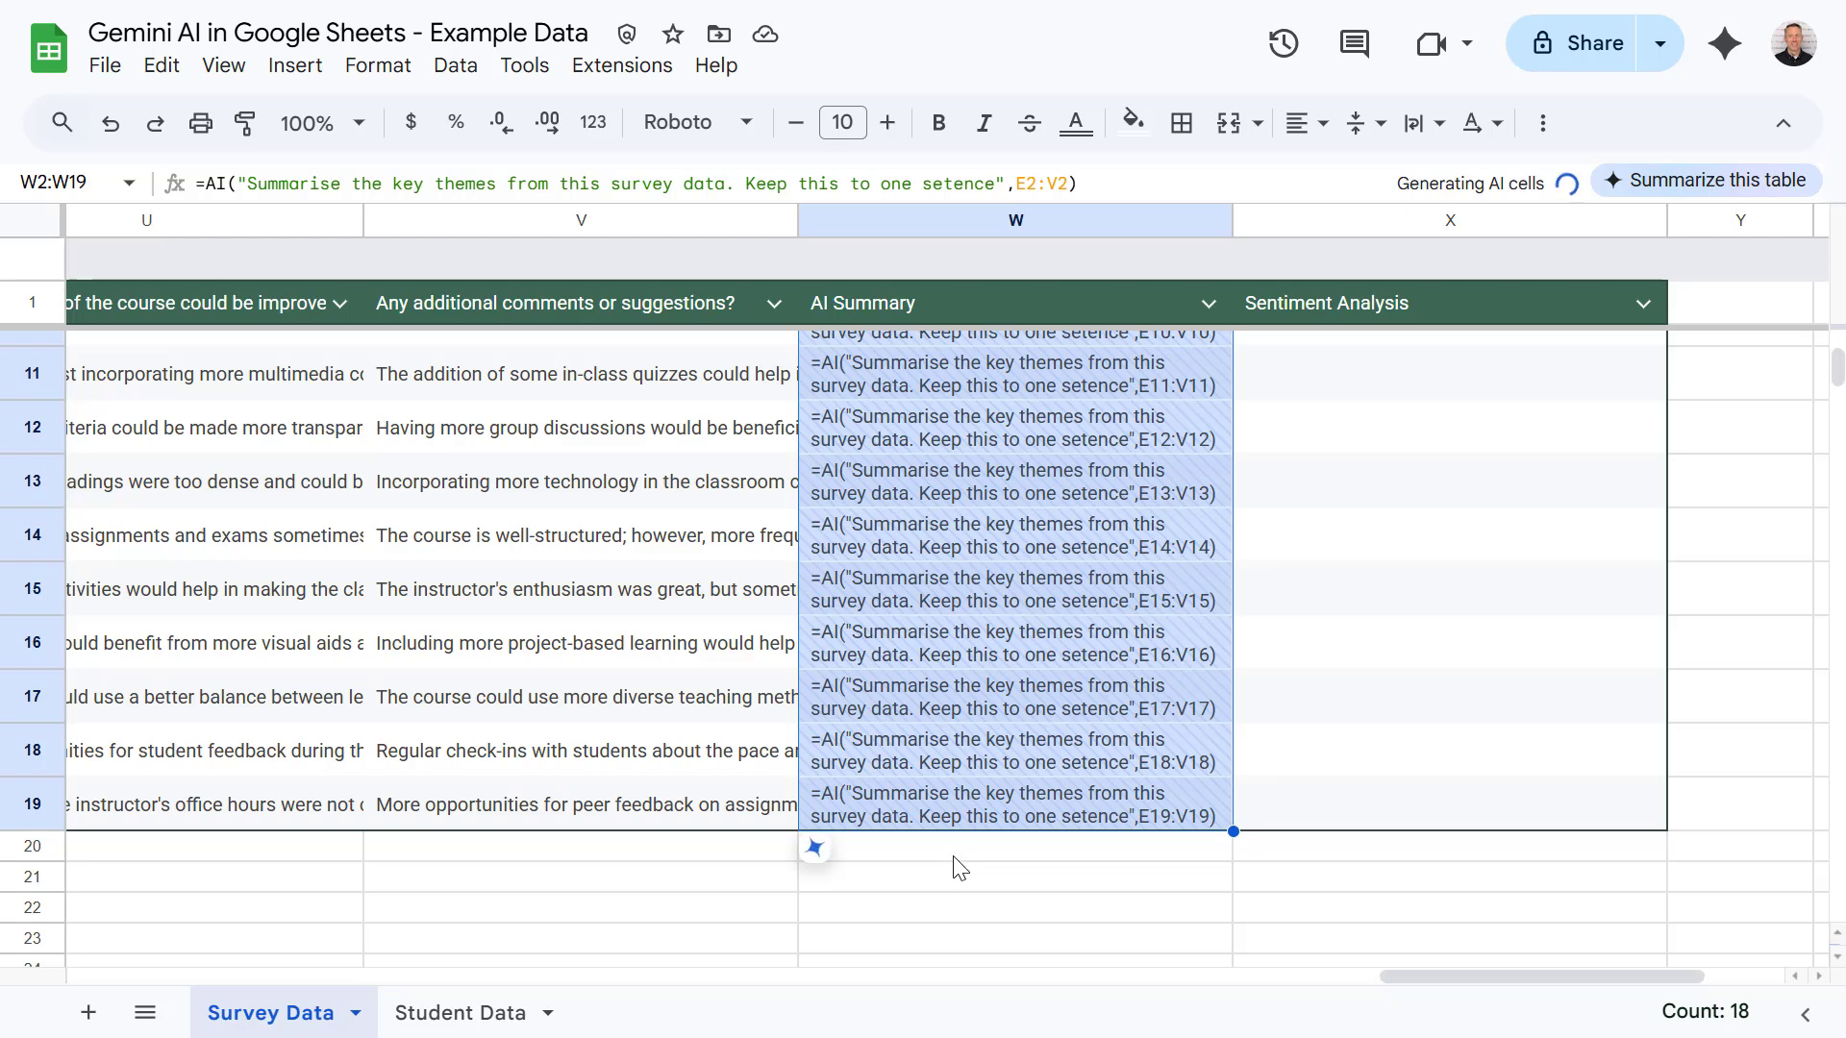
{"action": "scroll", "coordinate": [1158, 659], "scroll_direction": "up", "scroll_amount": 5}
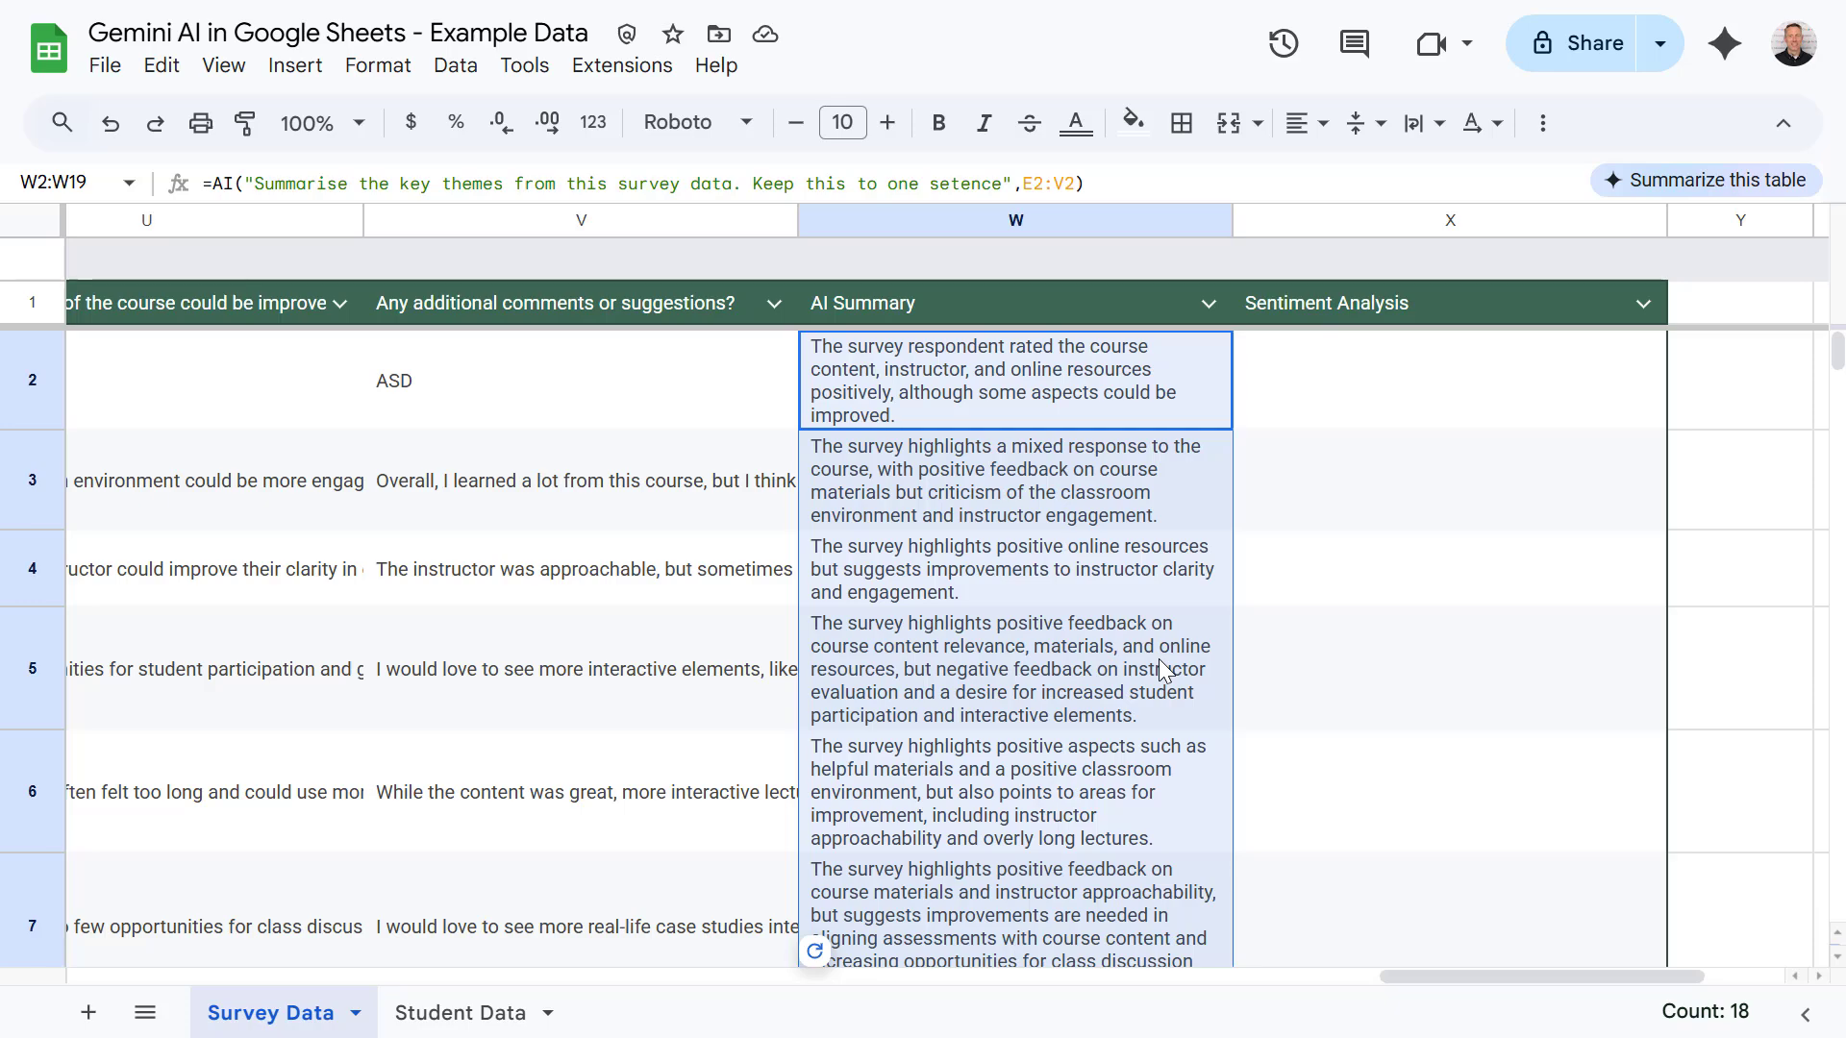
{"action": "scroll", "coordinate": [1163, 615], "scroll_direction": "down", "scroll_amount": 6}
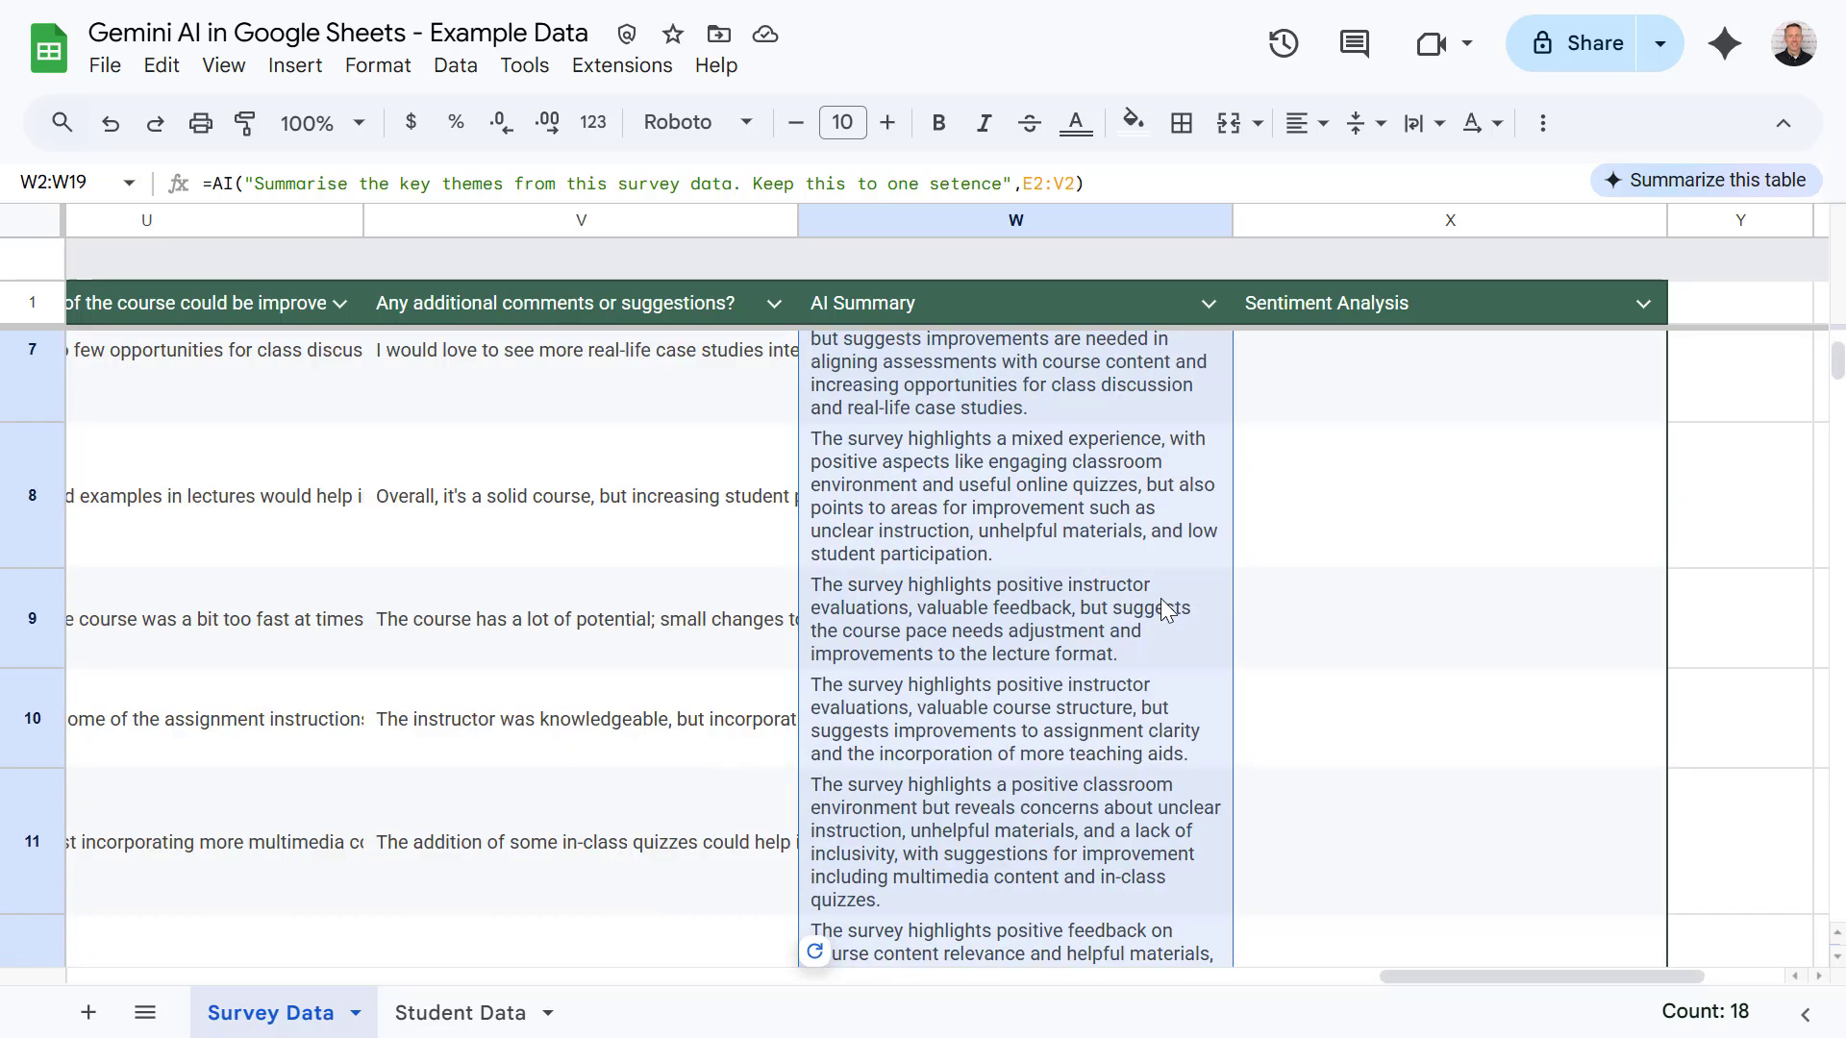
{"action": "scroll", "coordinate": [1165, 611], "scroll_direction": "down", "scroll_amount": 4}
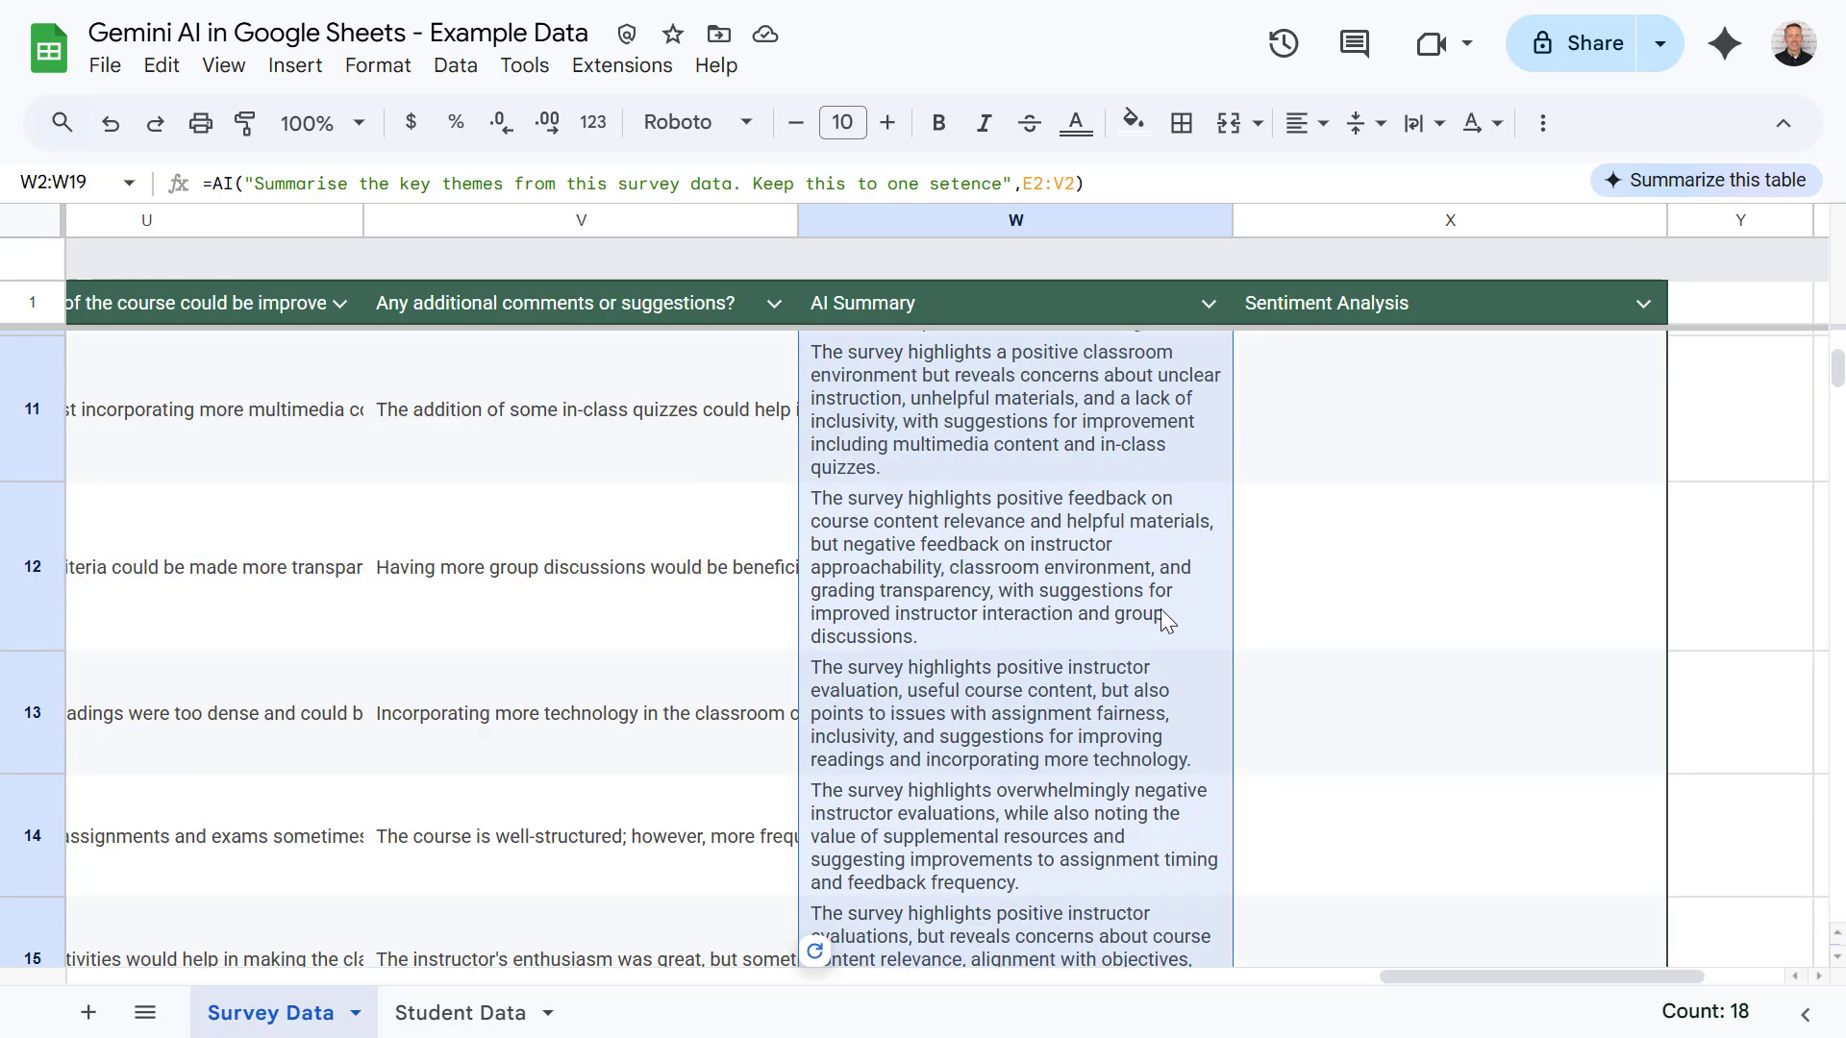
{"action": "scroll", "coordinate": [1157, 612], "scroll_direction": "up", "scroll_amount": 10}
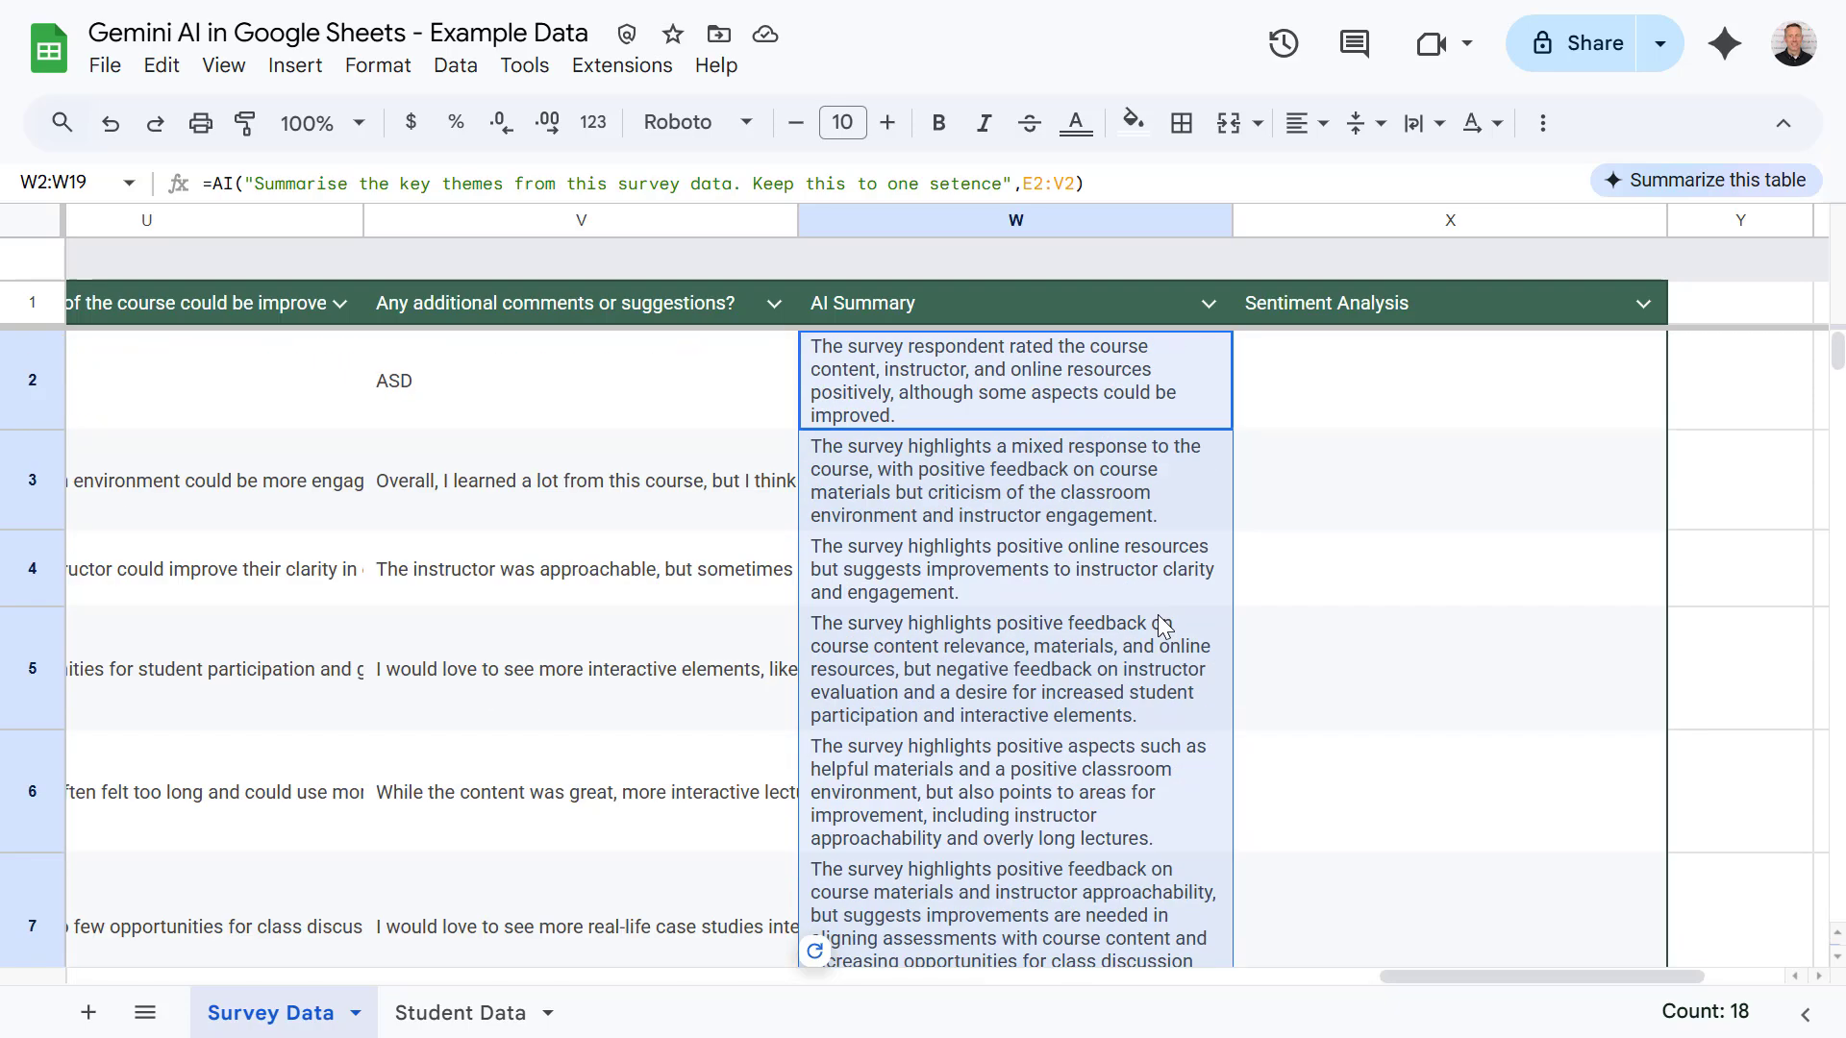
Step: Enter =AI("Analyse the sentiment of these survey responses", T2:V2) in X2
{"action": "left_click", "coordinate": [1374, 380]}
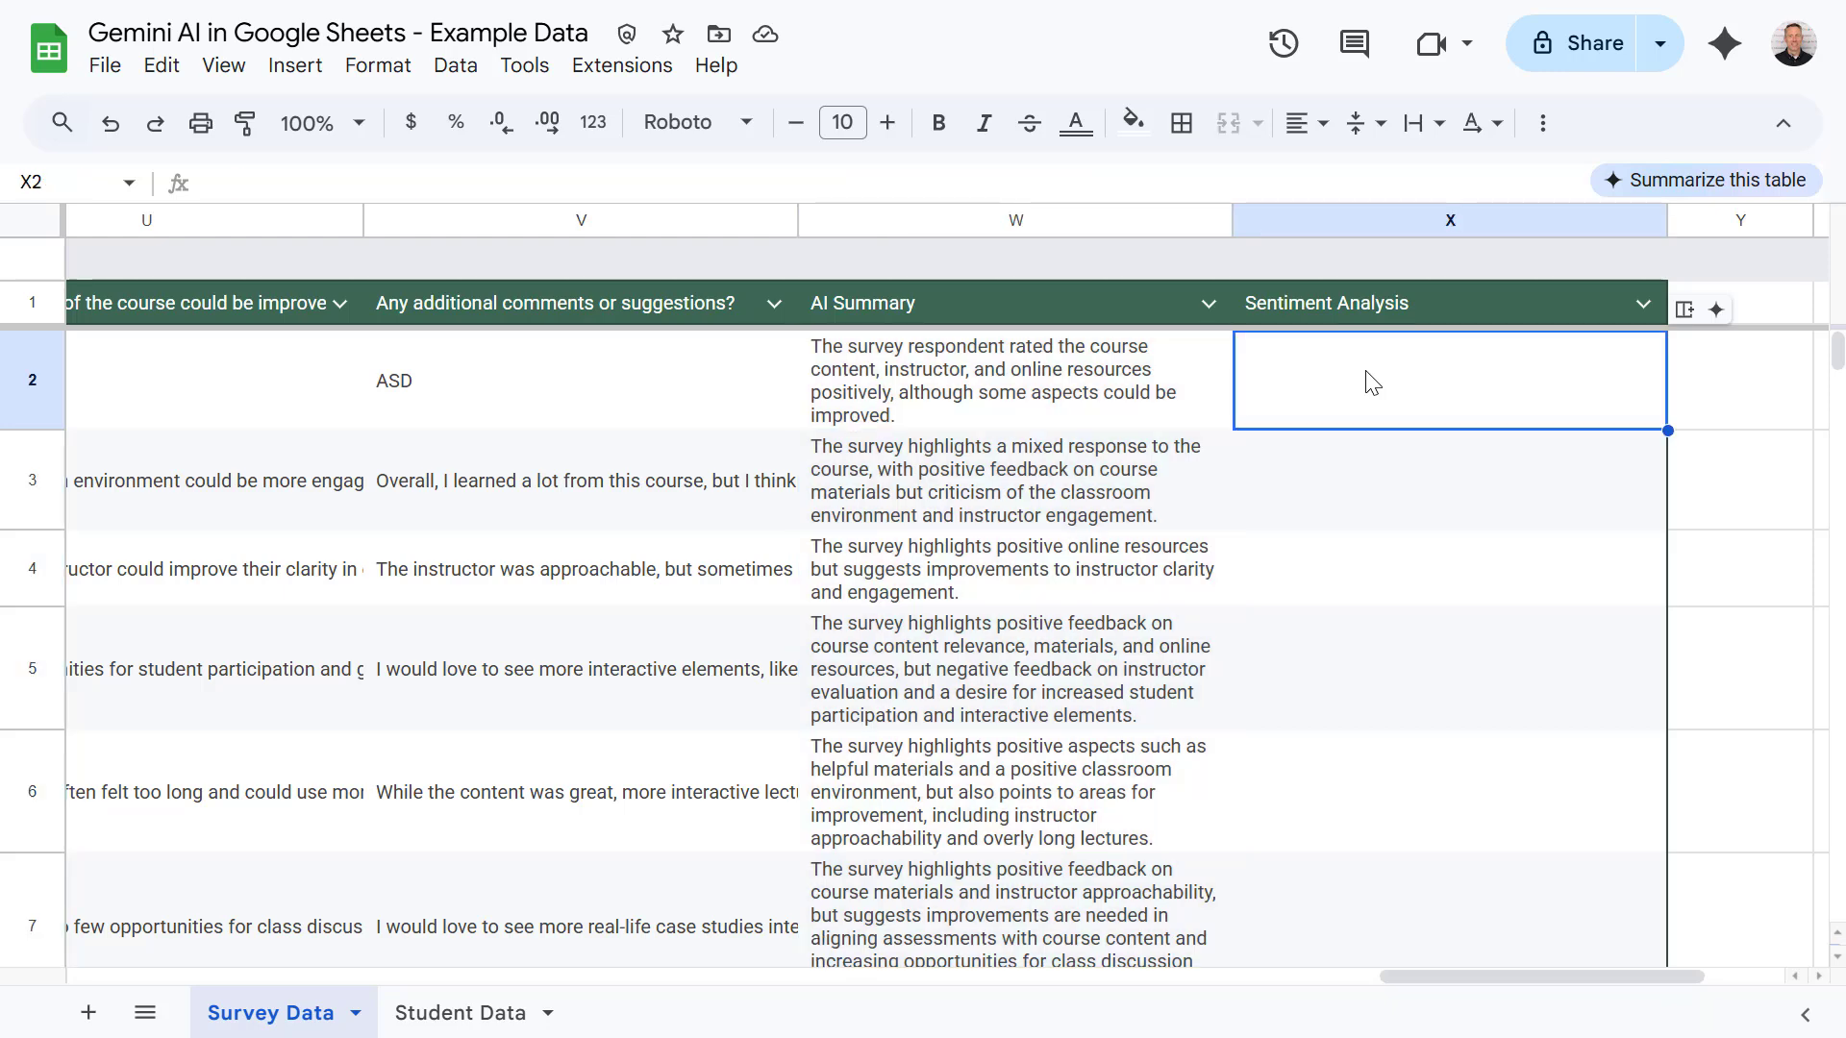
{"action": "type", "text": "=AI"}
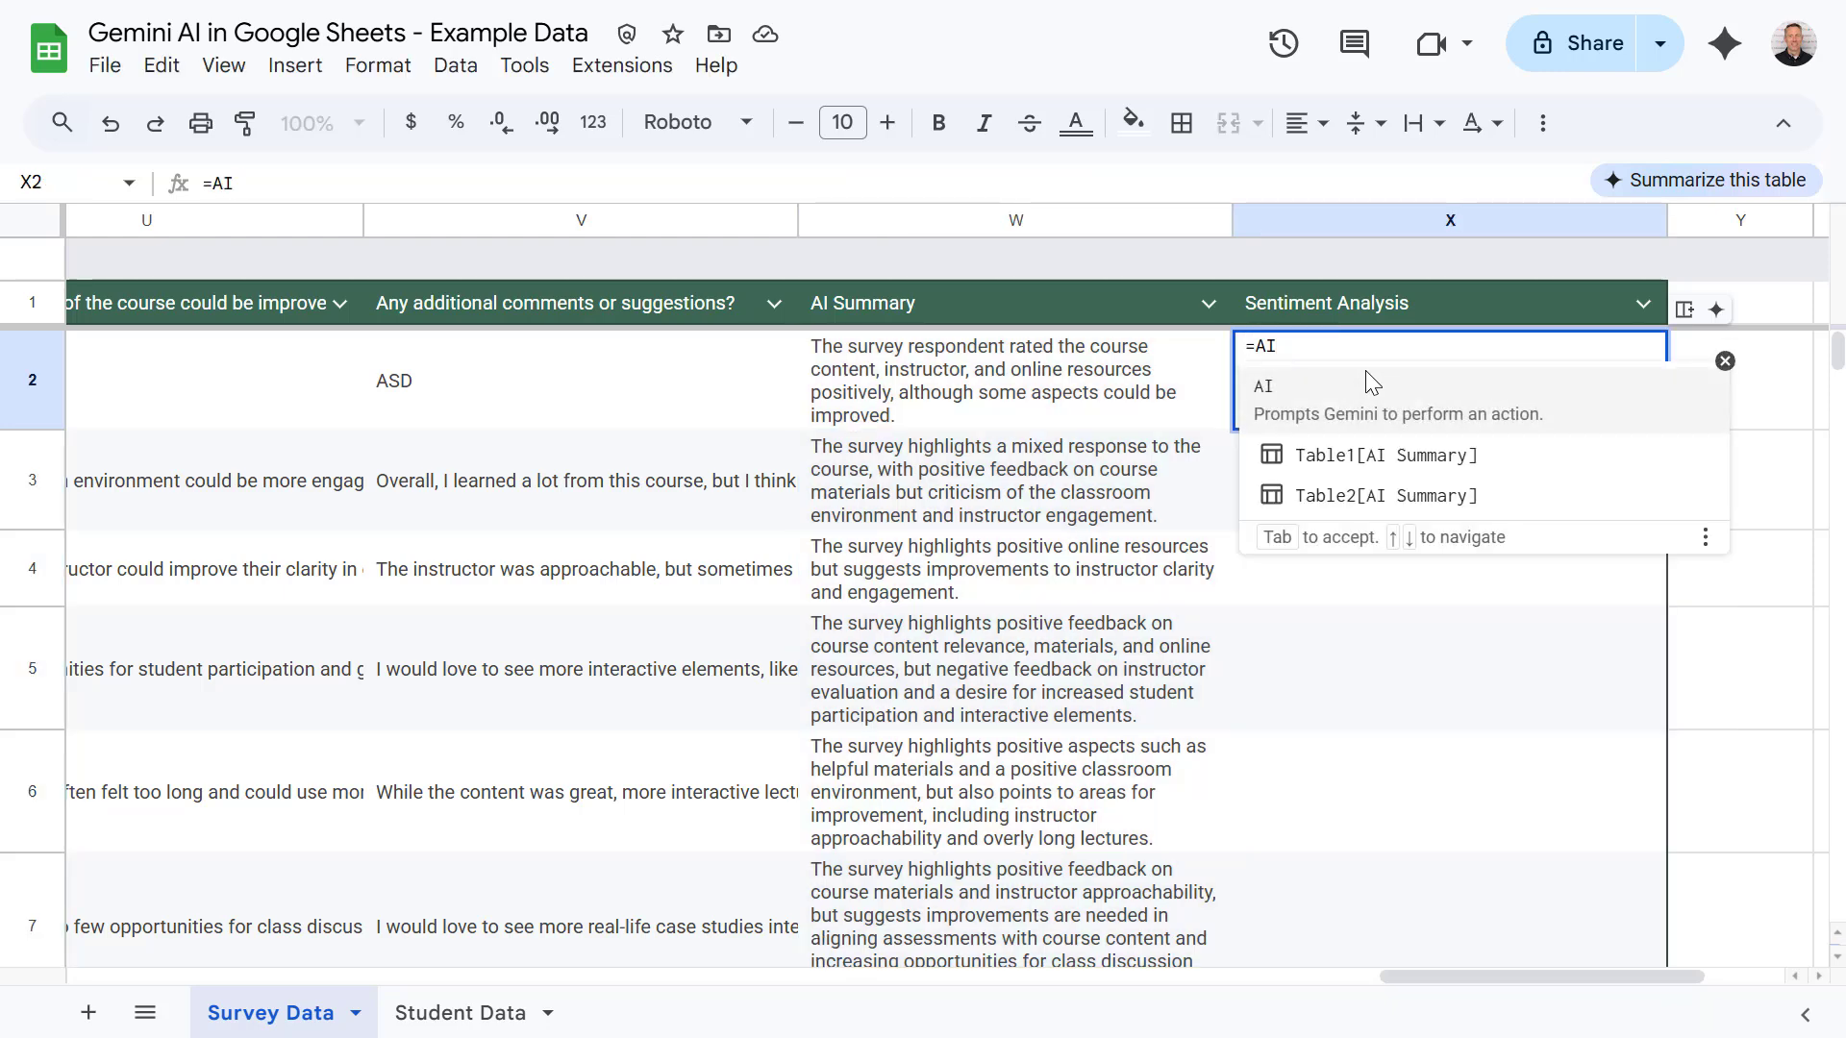
{"action": "type", "text": "(\""}
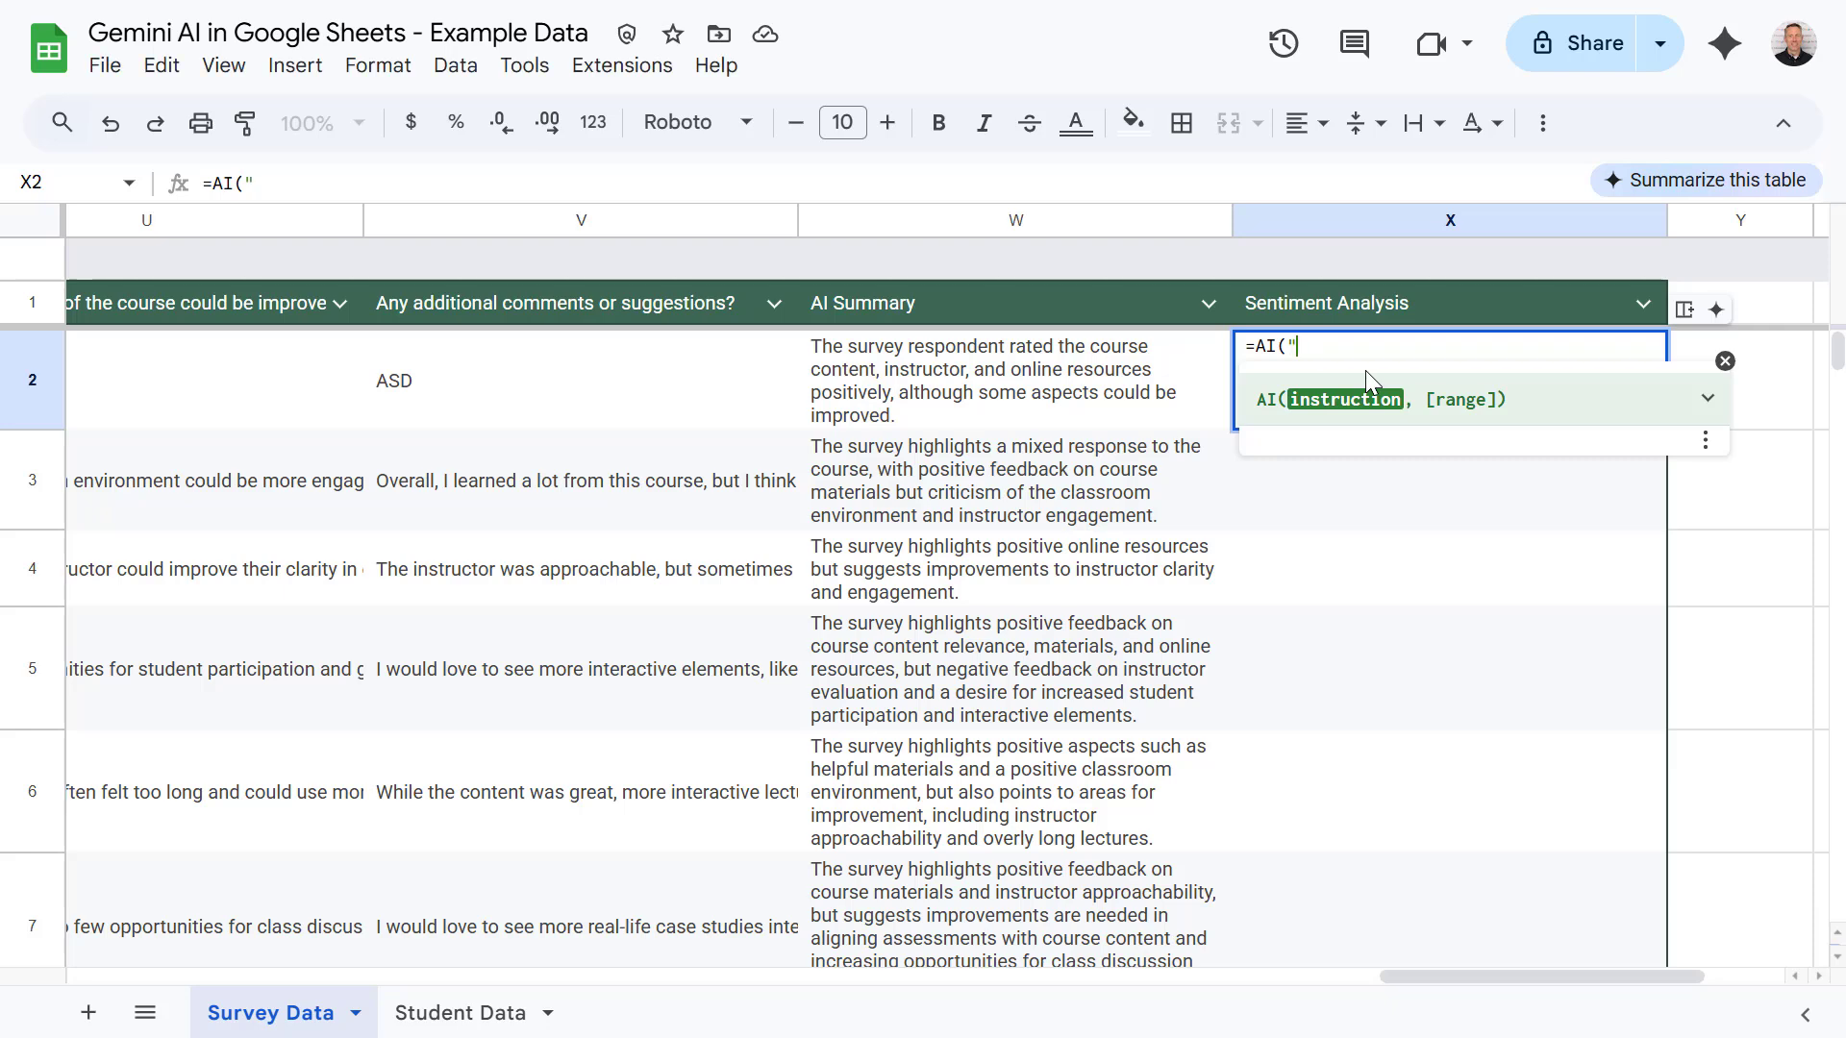
{"action": "type", "text": "Analyse the sentiment of these survey responses\""}
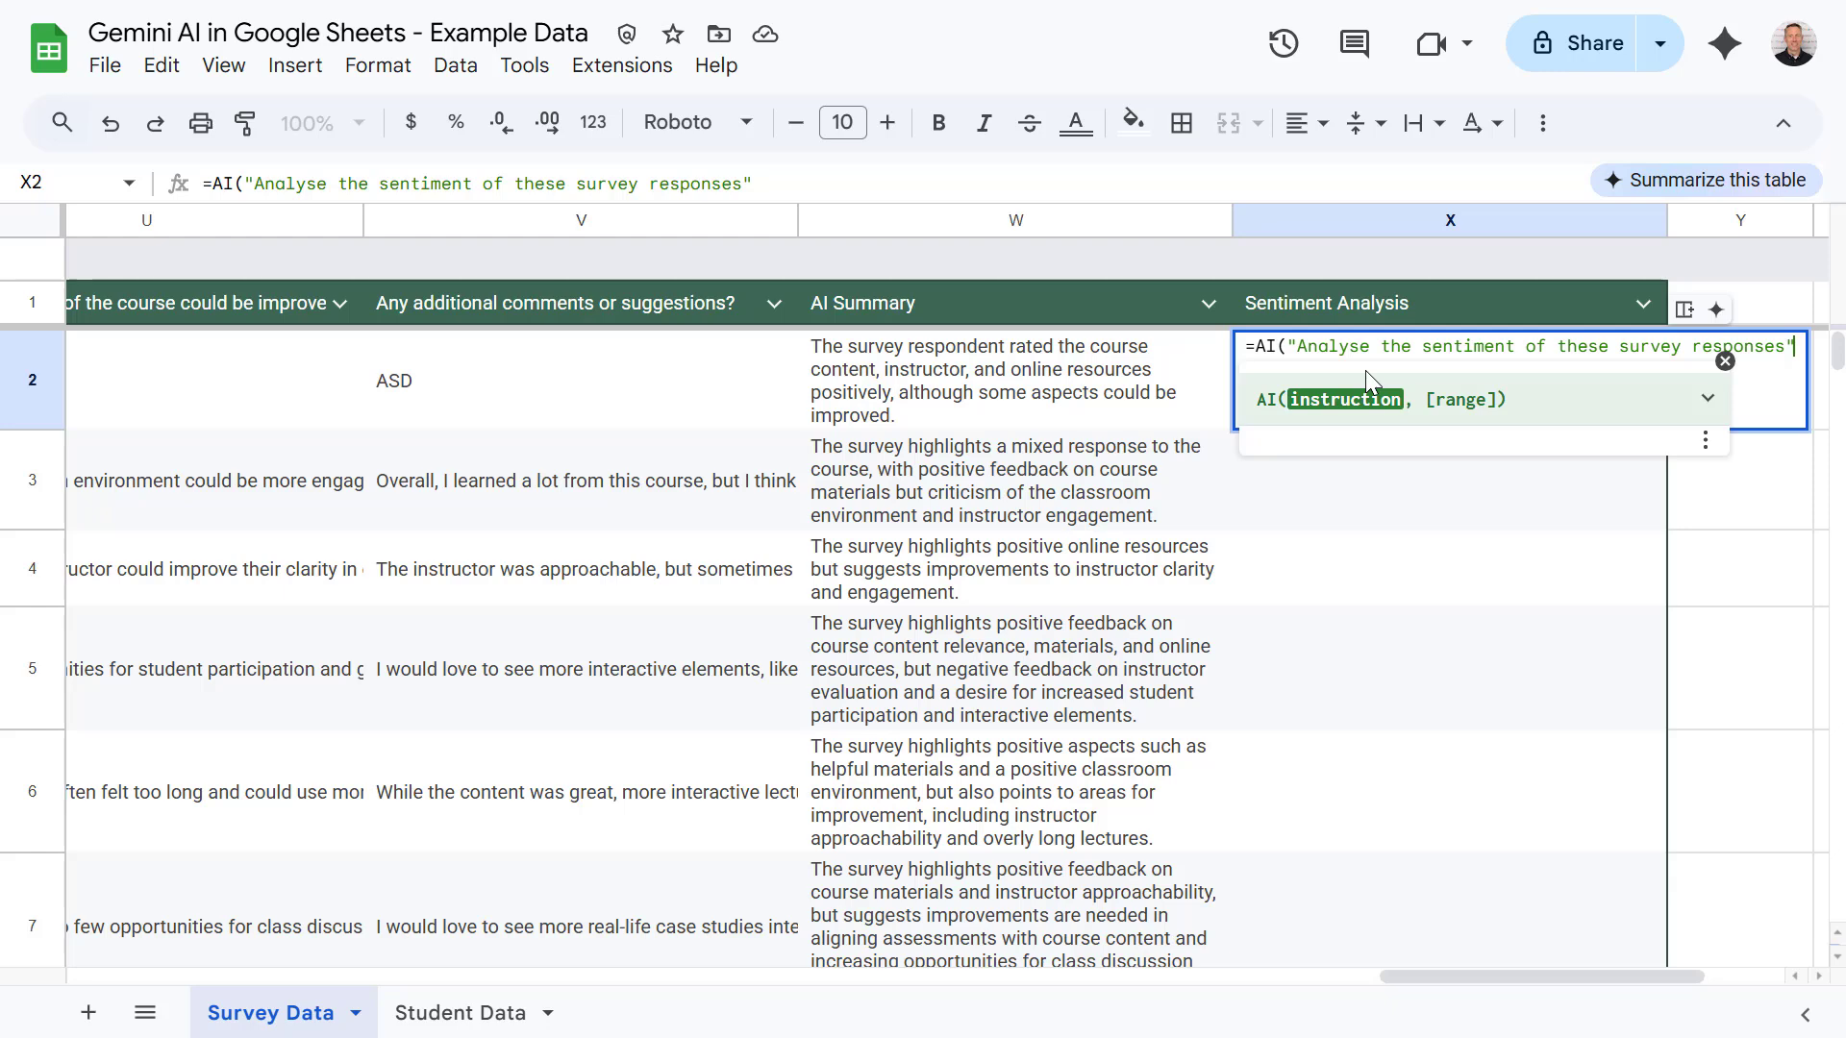
{"action": "type", "text": ","}
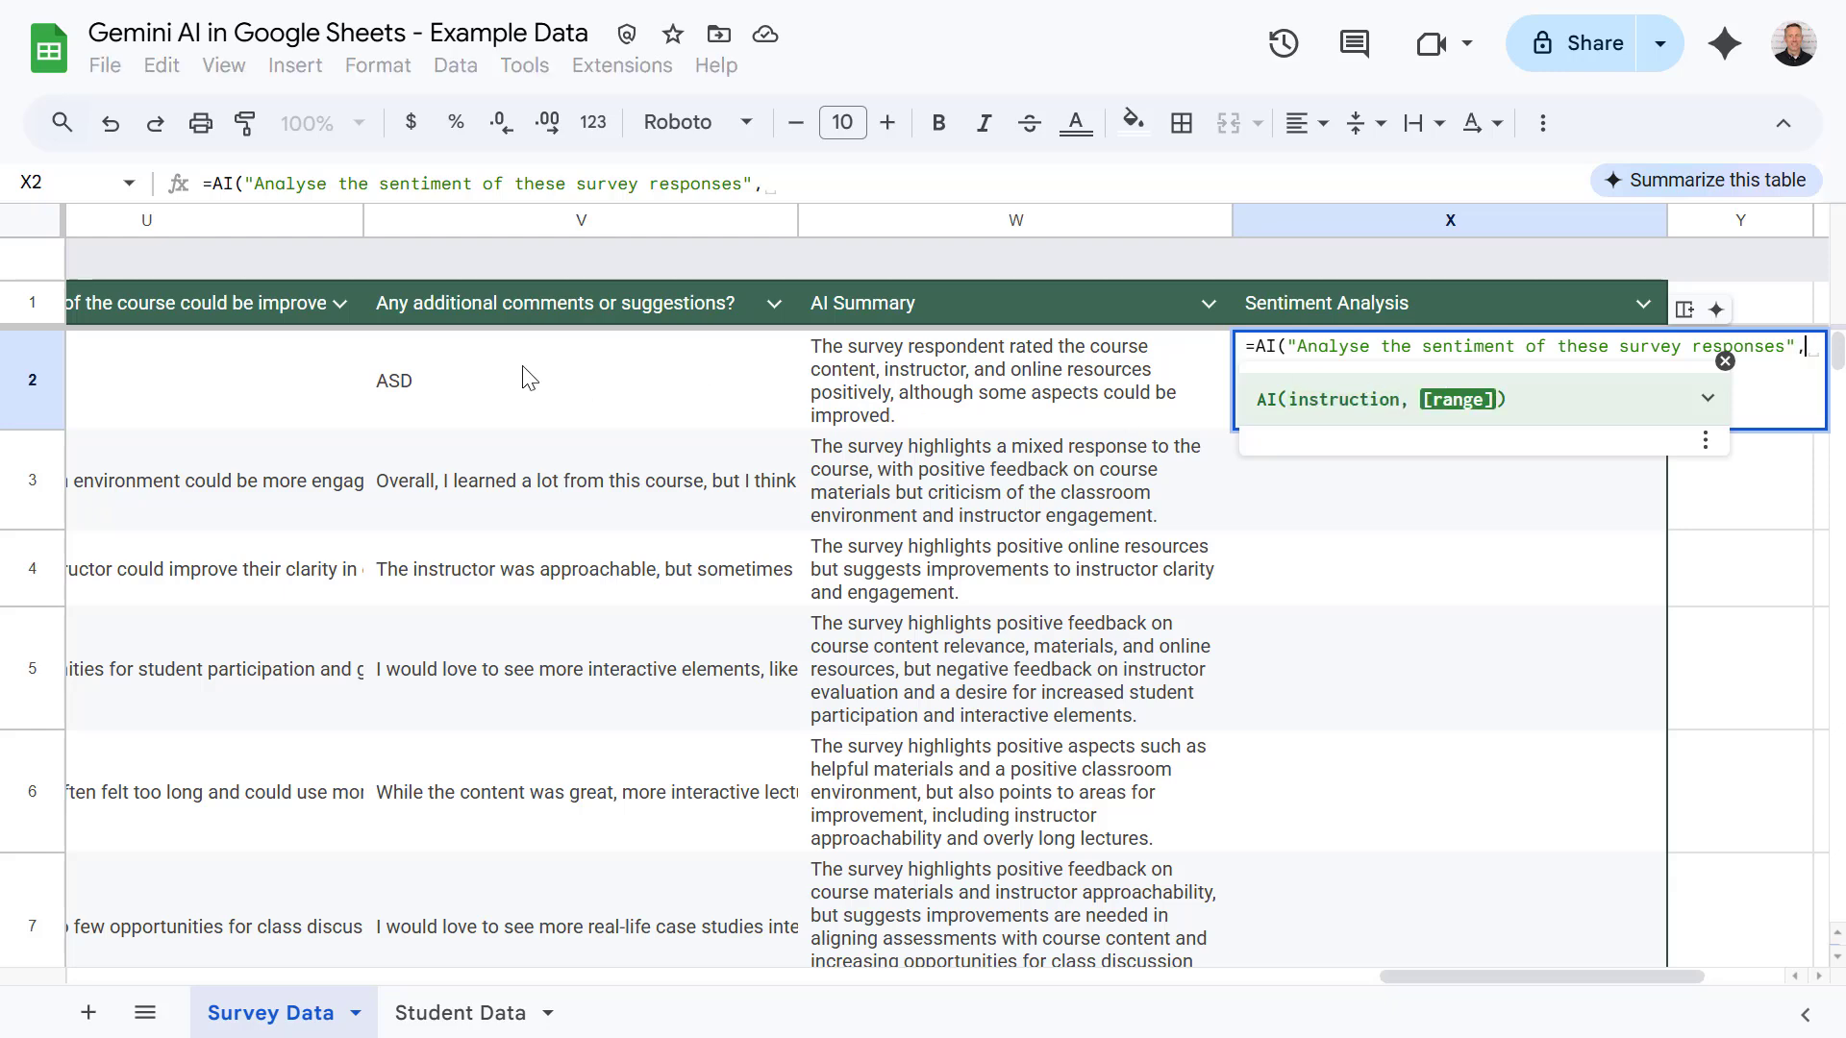
{"action": "left_click_drag", "start_coordinate": [490, 380], "coordinate": [250, 403]}
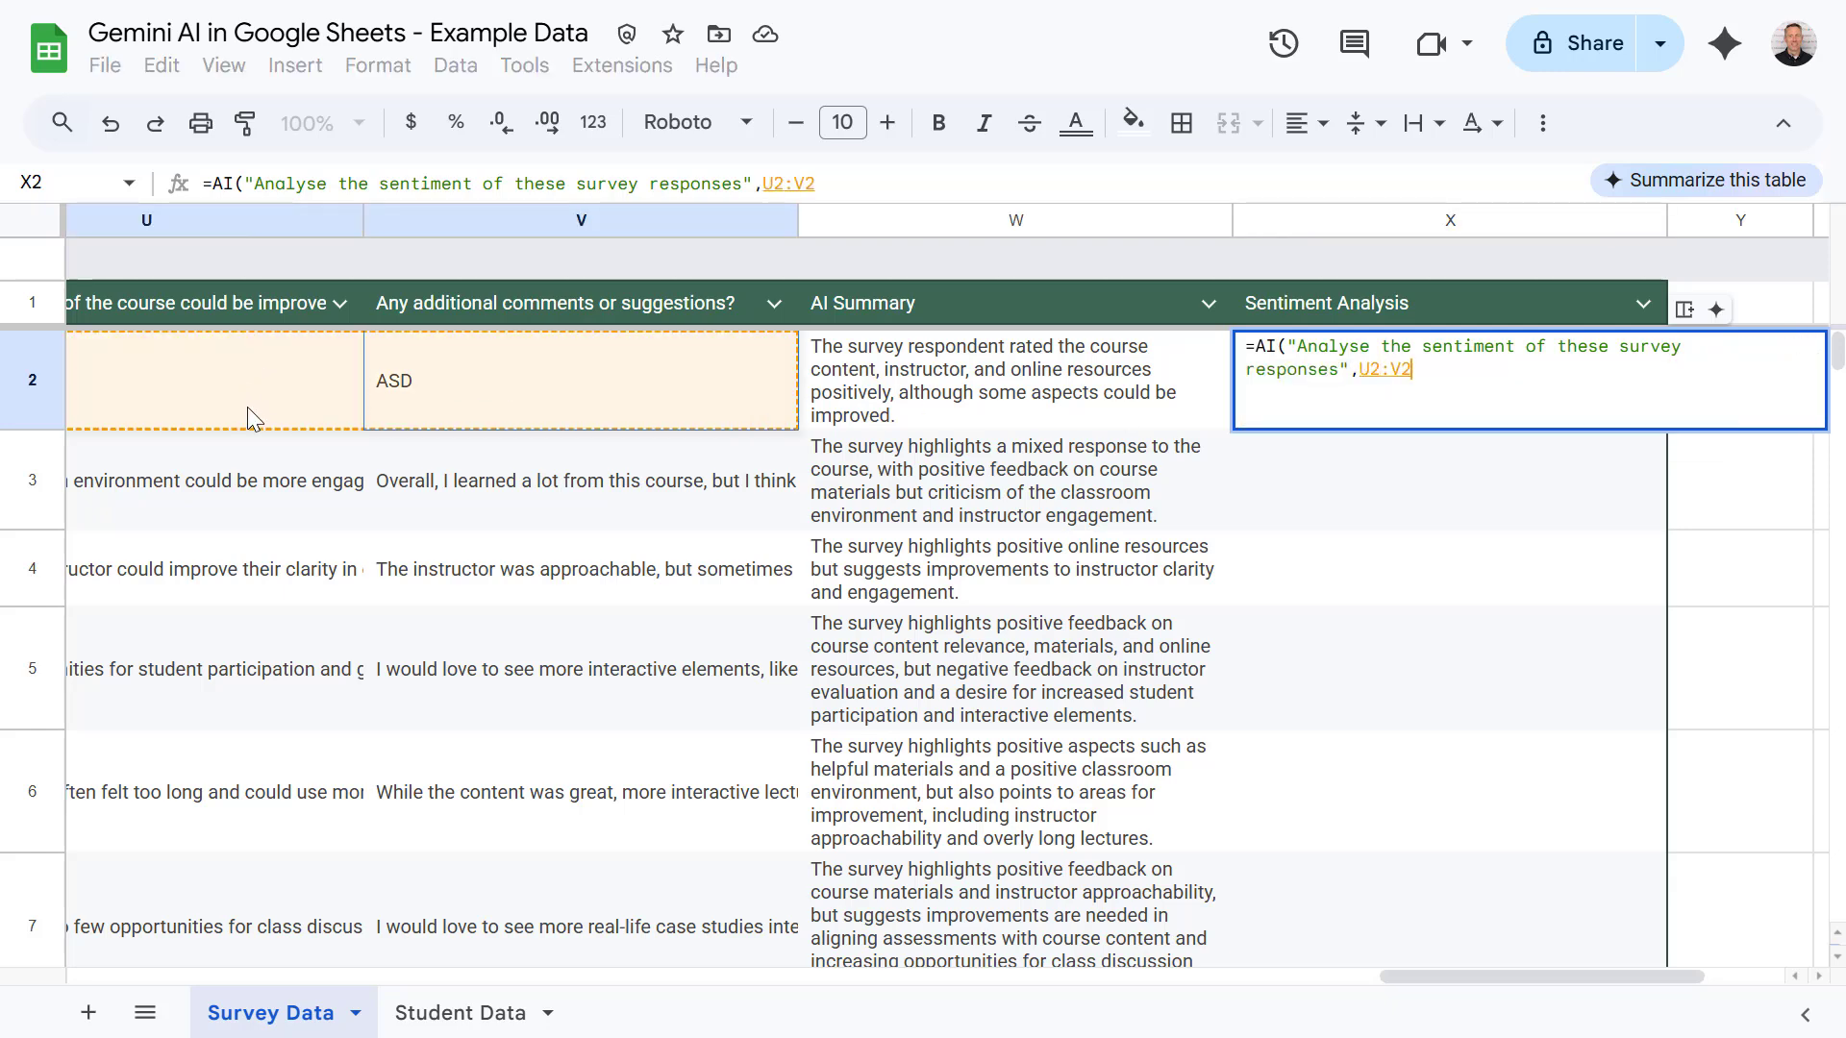
{"action": "left_click_drag", "start_coordinate": [39, 400], "coordinate": [708, 383]}
{"action": "type", "text": ")"}
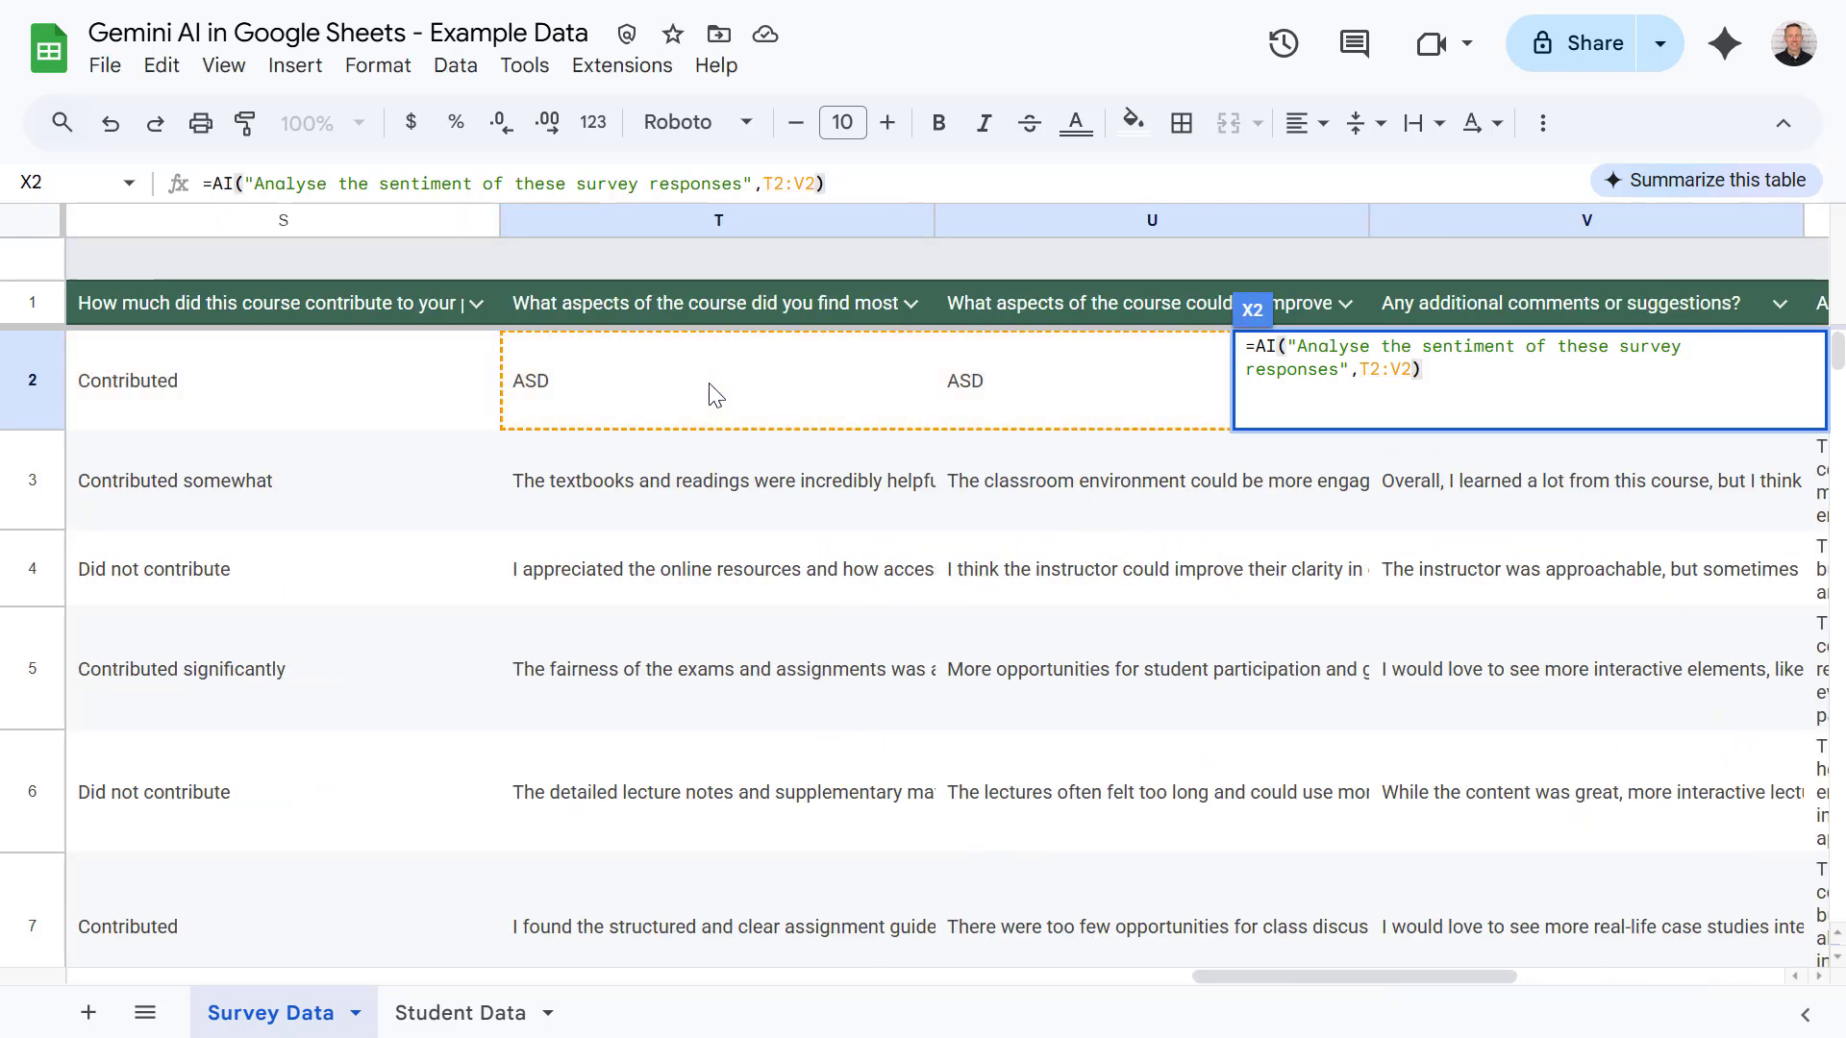
{"action": "key", "text": "Return"}
Step: Generate the X2 sentiment, fill it down to X19, then go to the Student Data sheet
{"action": "left_click", "coordinate": [1499, 382]}
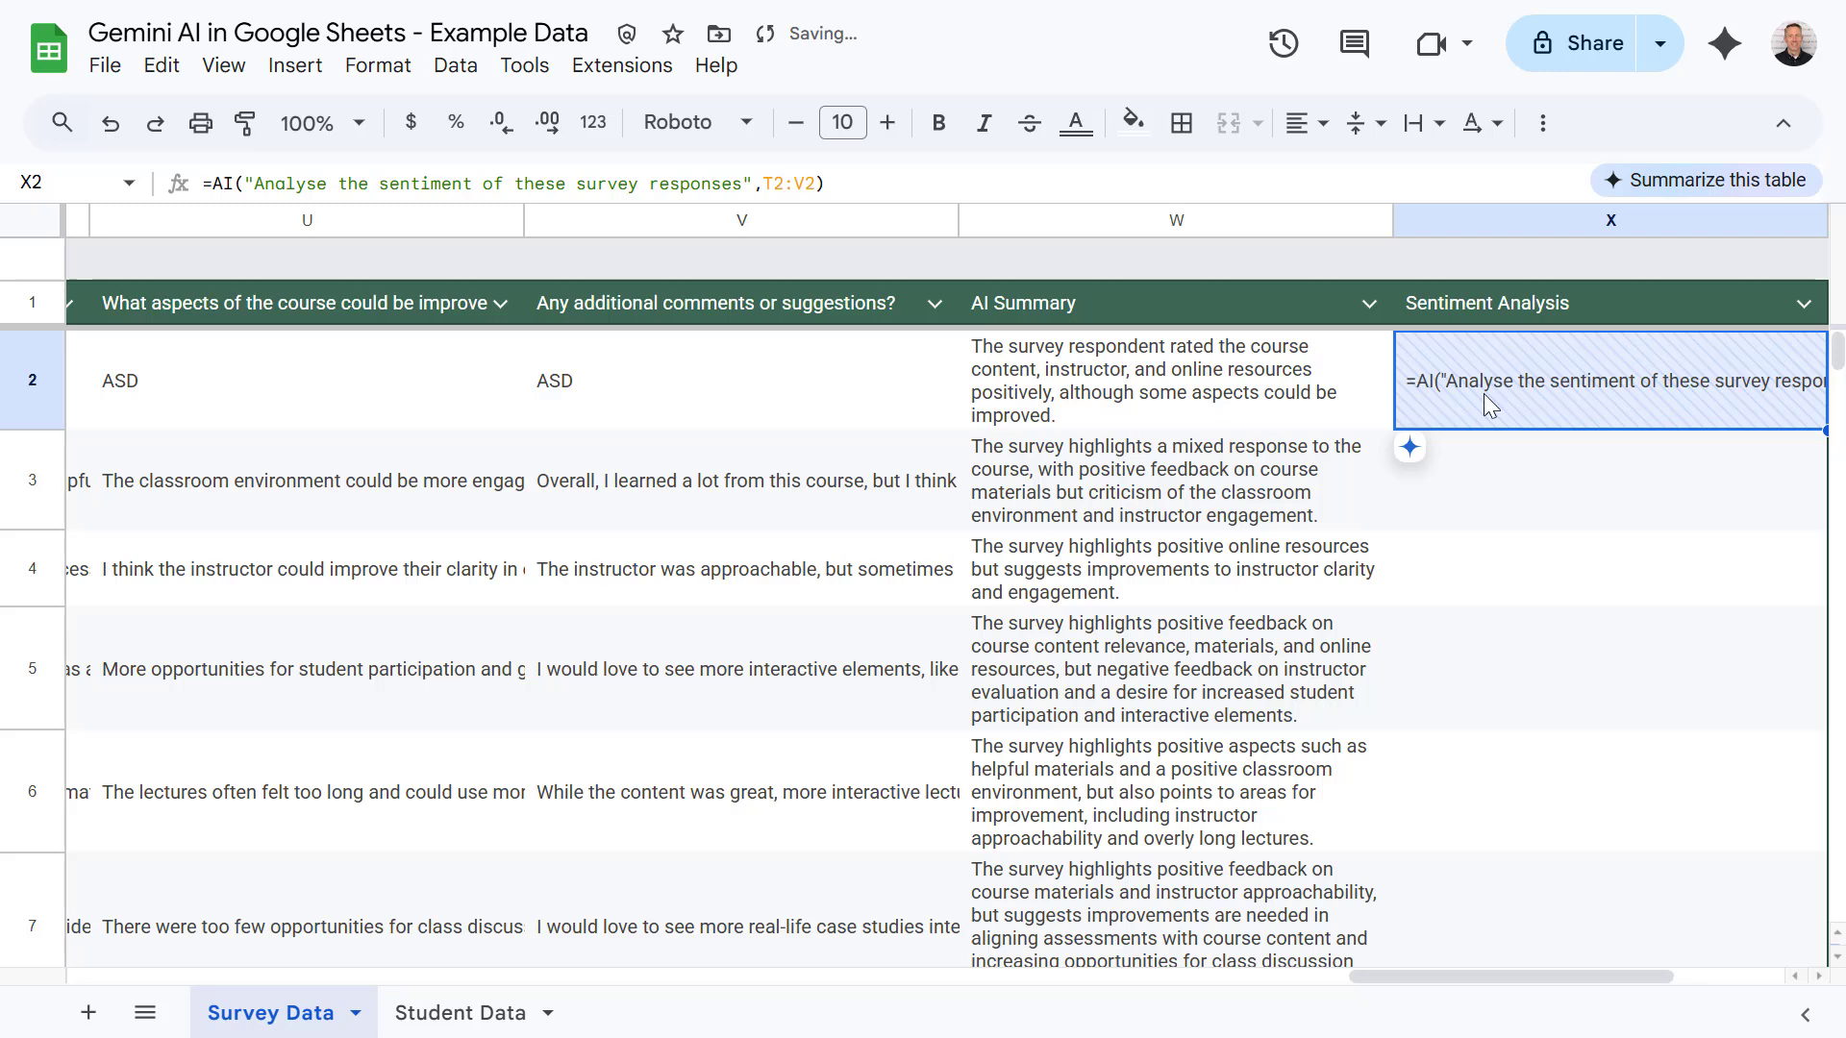
{"action": "left_click", "coordinate": [1417, 459]}
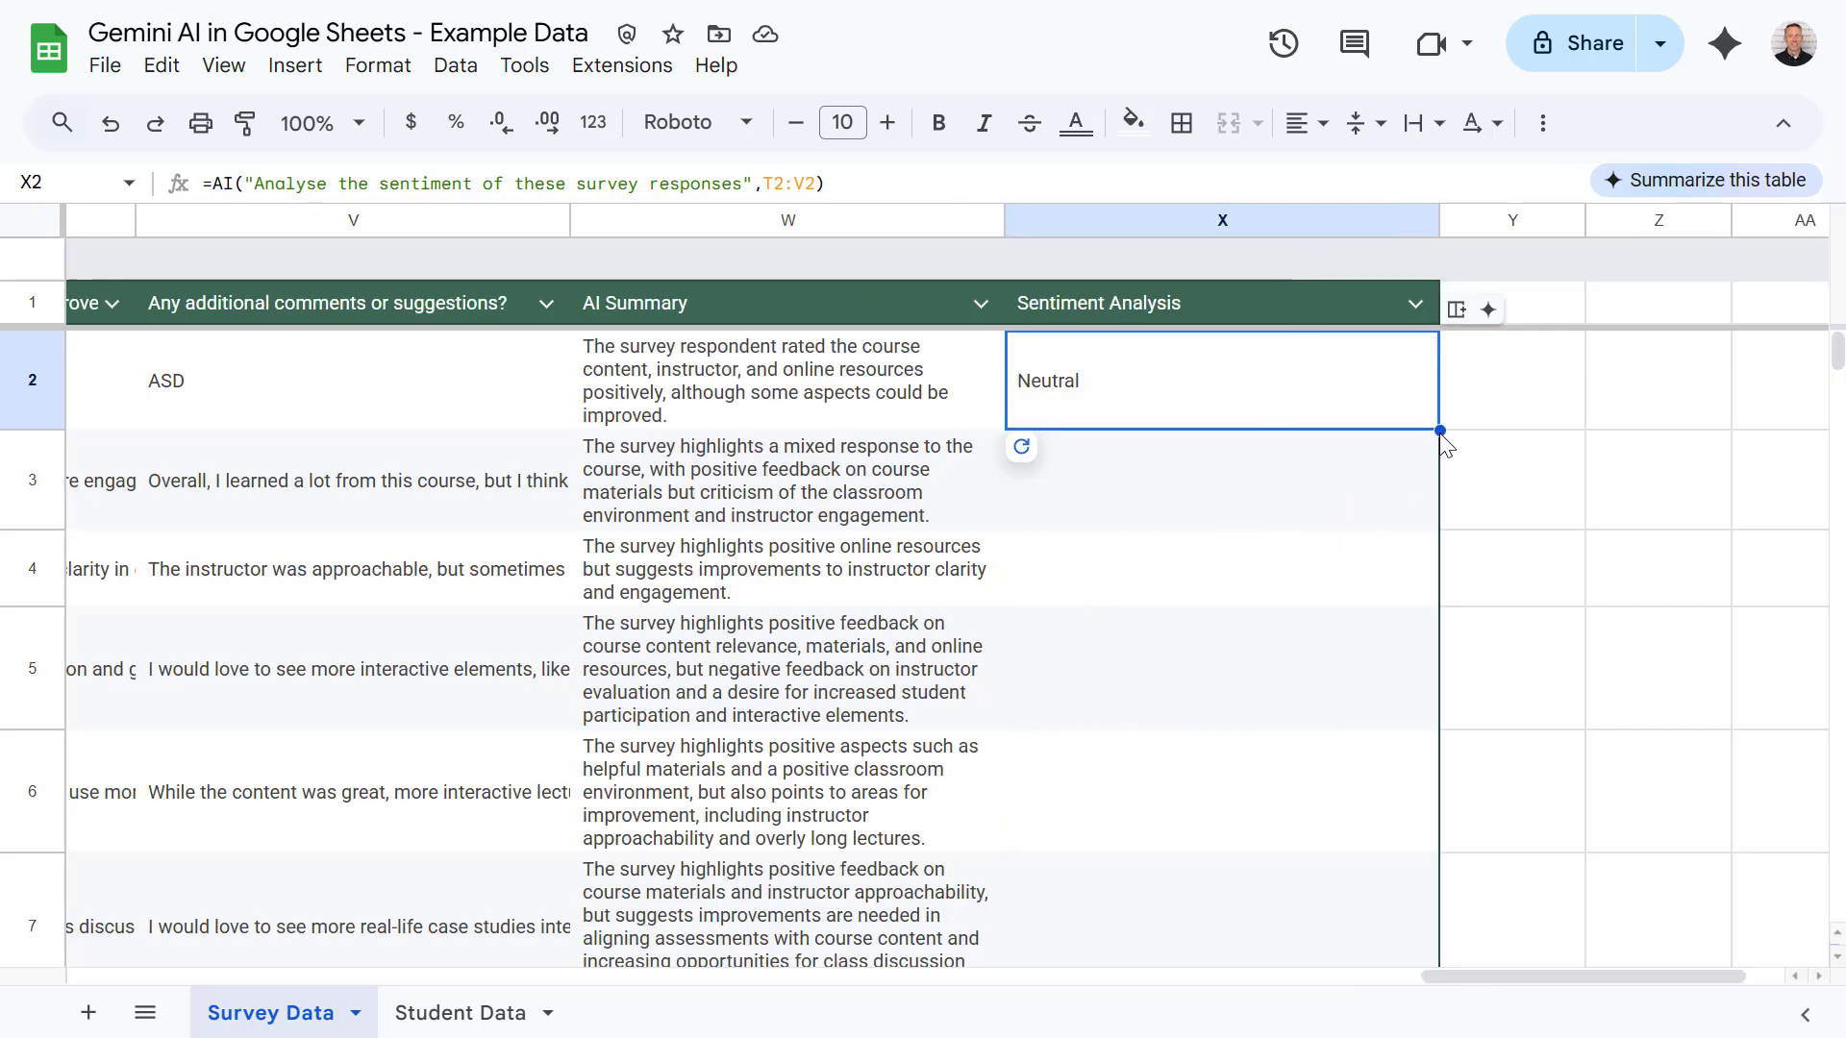
{"action": "left_click_drag", "start_coordinate": [1439, 431], "coordinate": [1099, 486]}
{"action": "left_click", "coordinate": [1089, 553]}
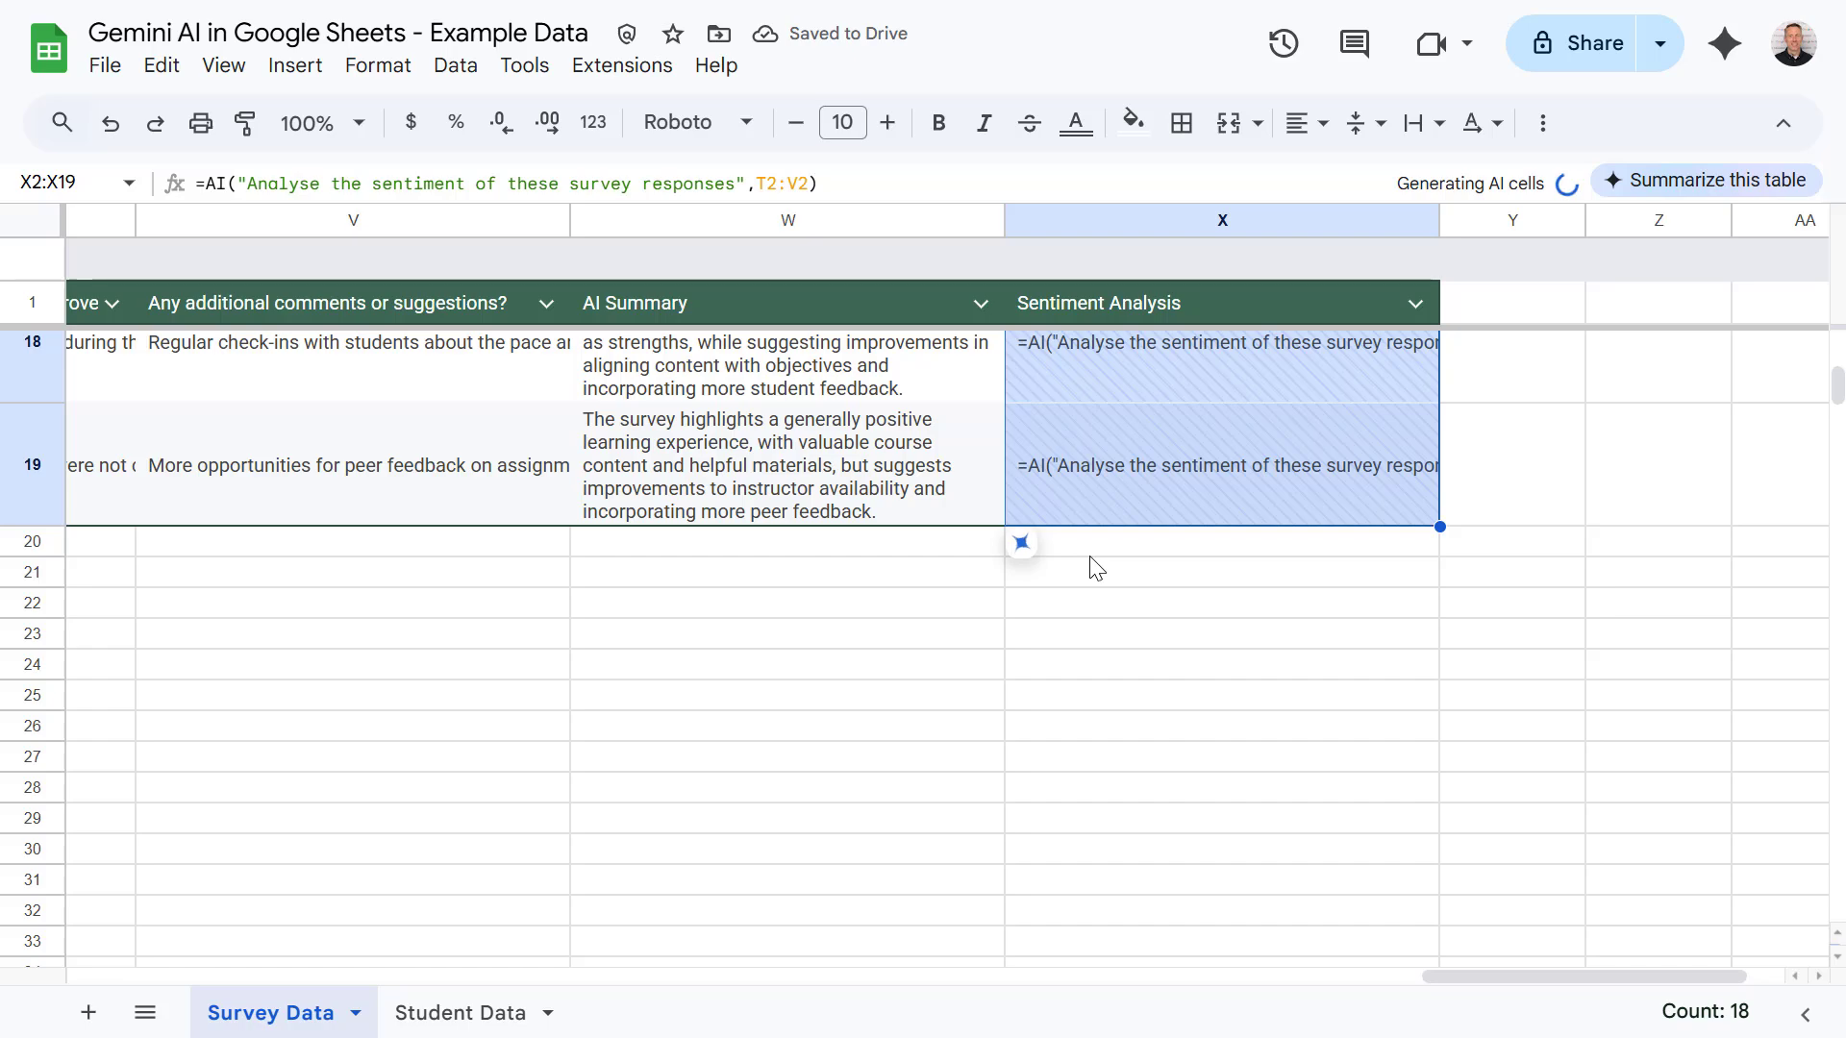
{"action": "scroll", "coordinate": [1192, 540], "scroll_direction": "up", "scroll_amount": 10}
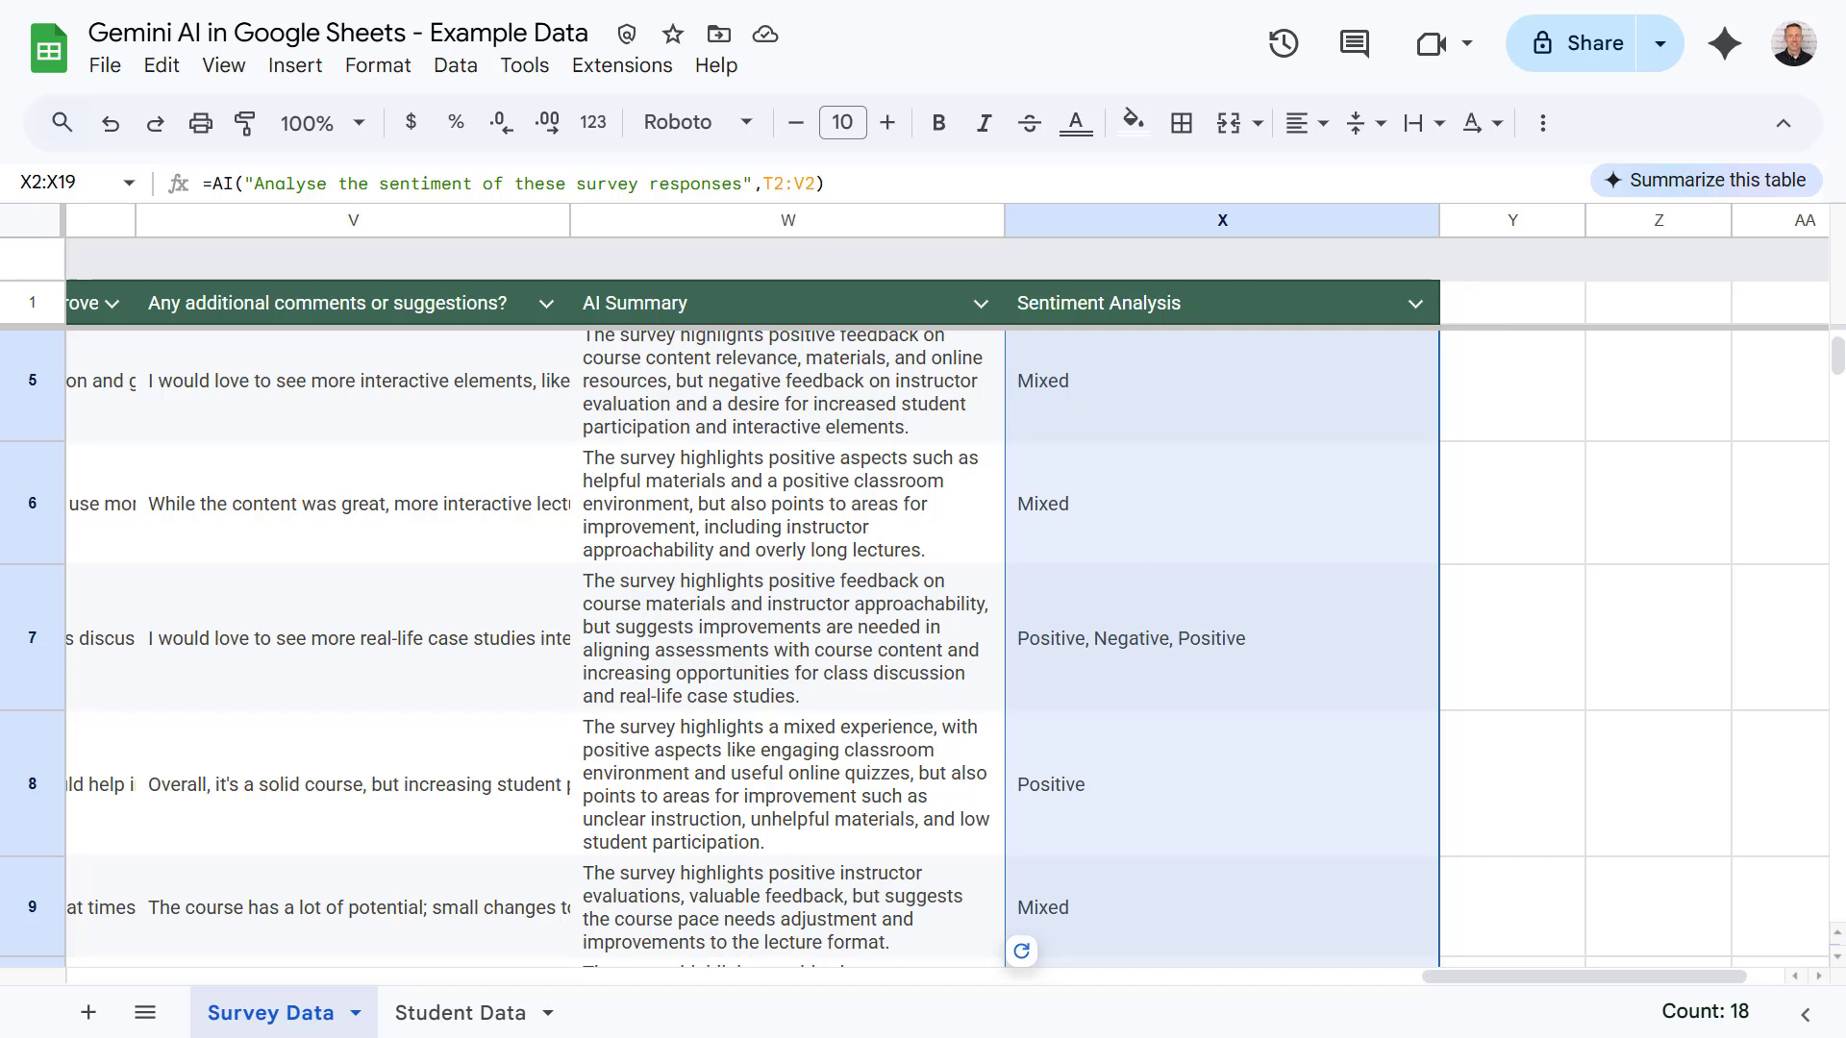
{"action": "left_click", "coordinate": [486, 1017]}
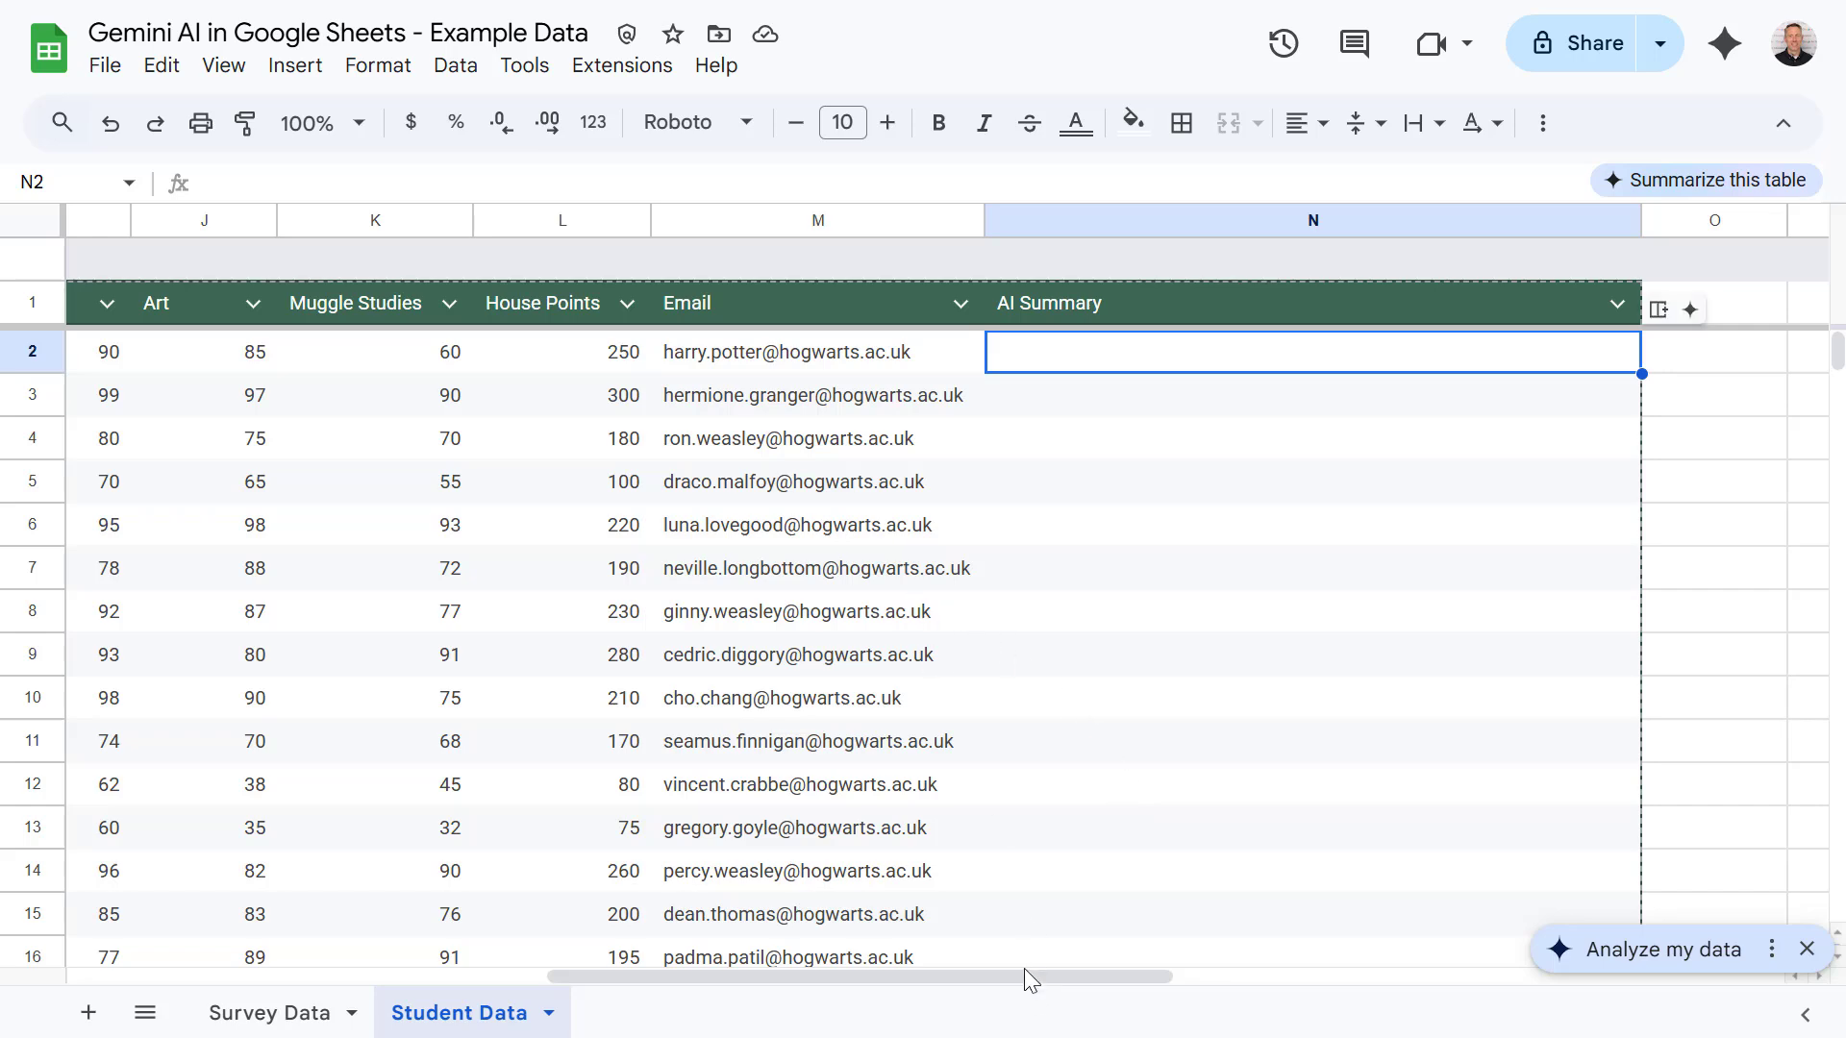
Step: Paste the positive parent-email =AI formula into N2 and change its range from E2:L2 to B2:L2
{"action": "left_click_drag", "start_coordinate": [1031, 977], "coordinate": [348, 982]}
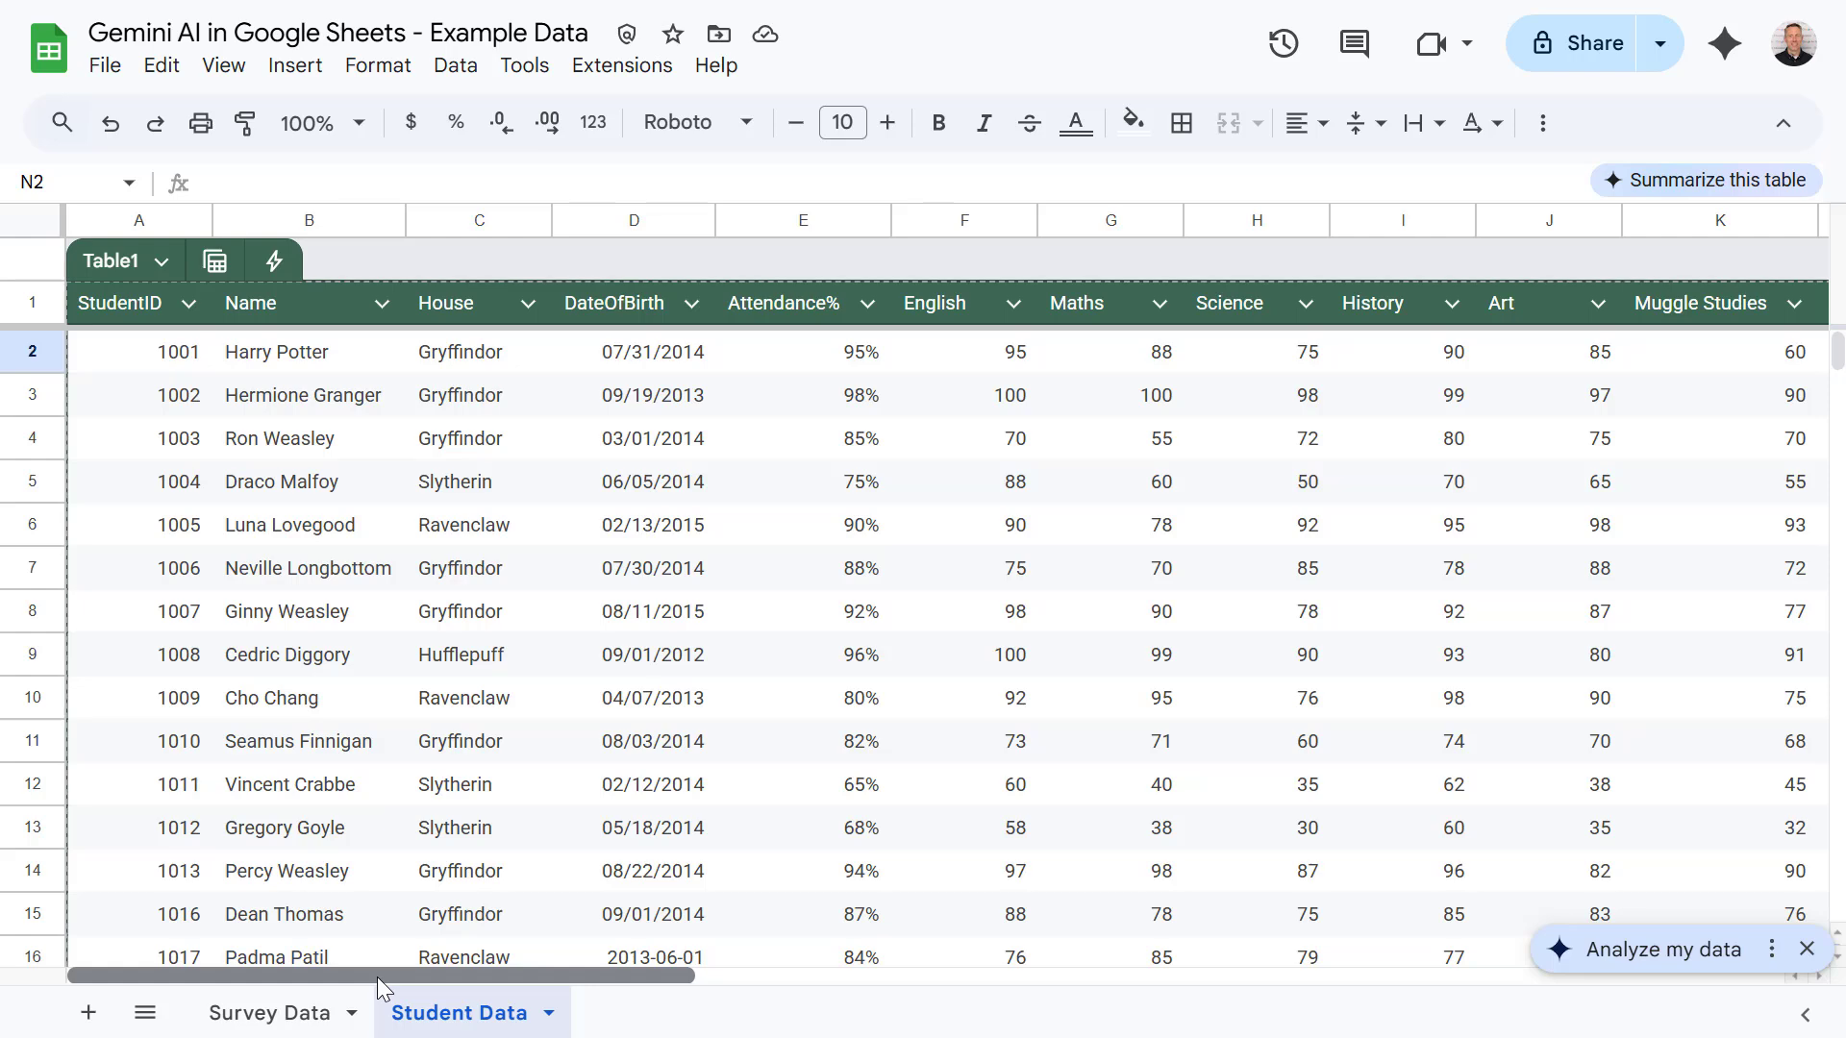
{"action": "left_click_drag", "start_coordinate": [377, 977], "coordinate": [437, 967]}
{"action": "left_click_drag", "start_coordinate": [483, 964], "coordinate": [902, 932]}
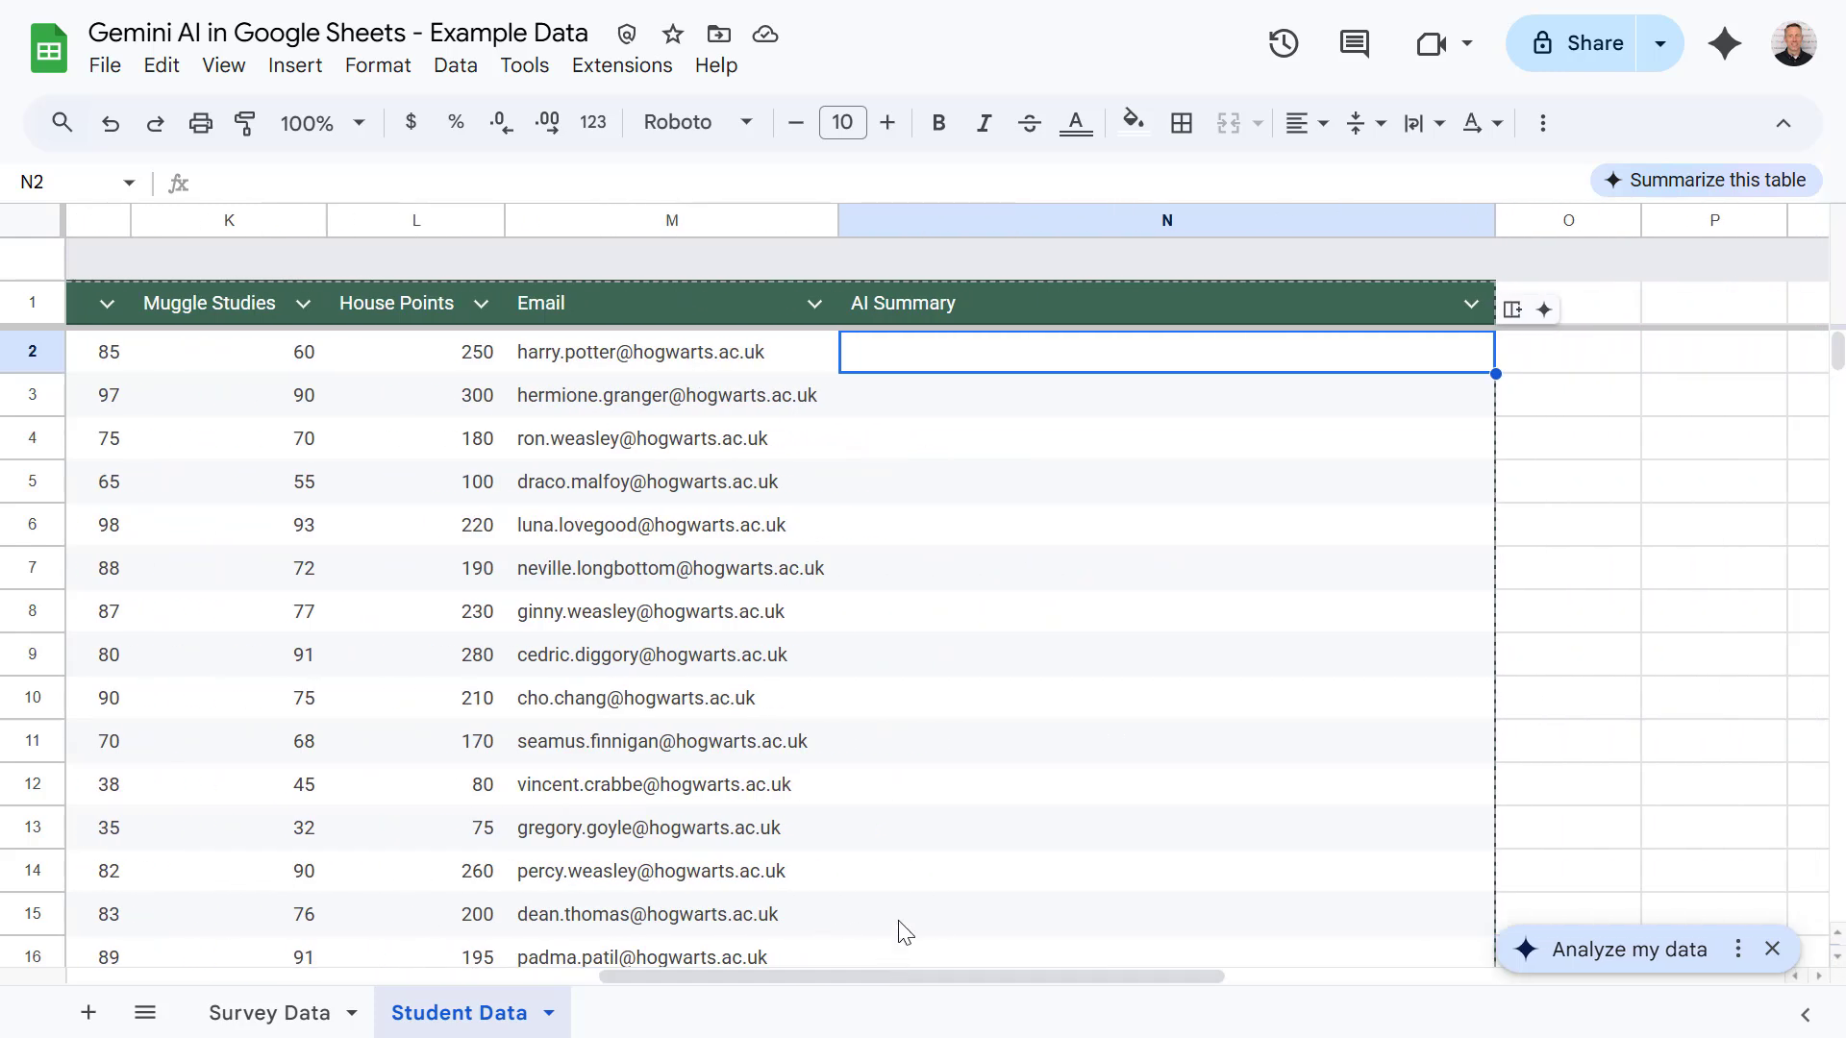
{"action": "double_click", "coordinate": [945, 349]}
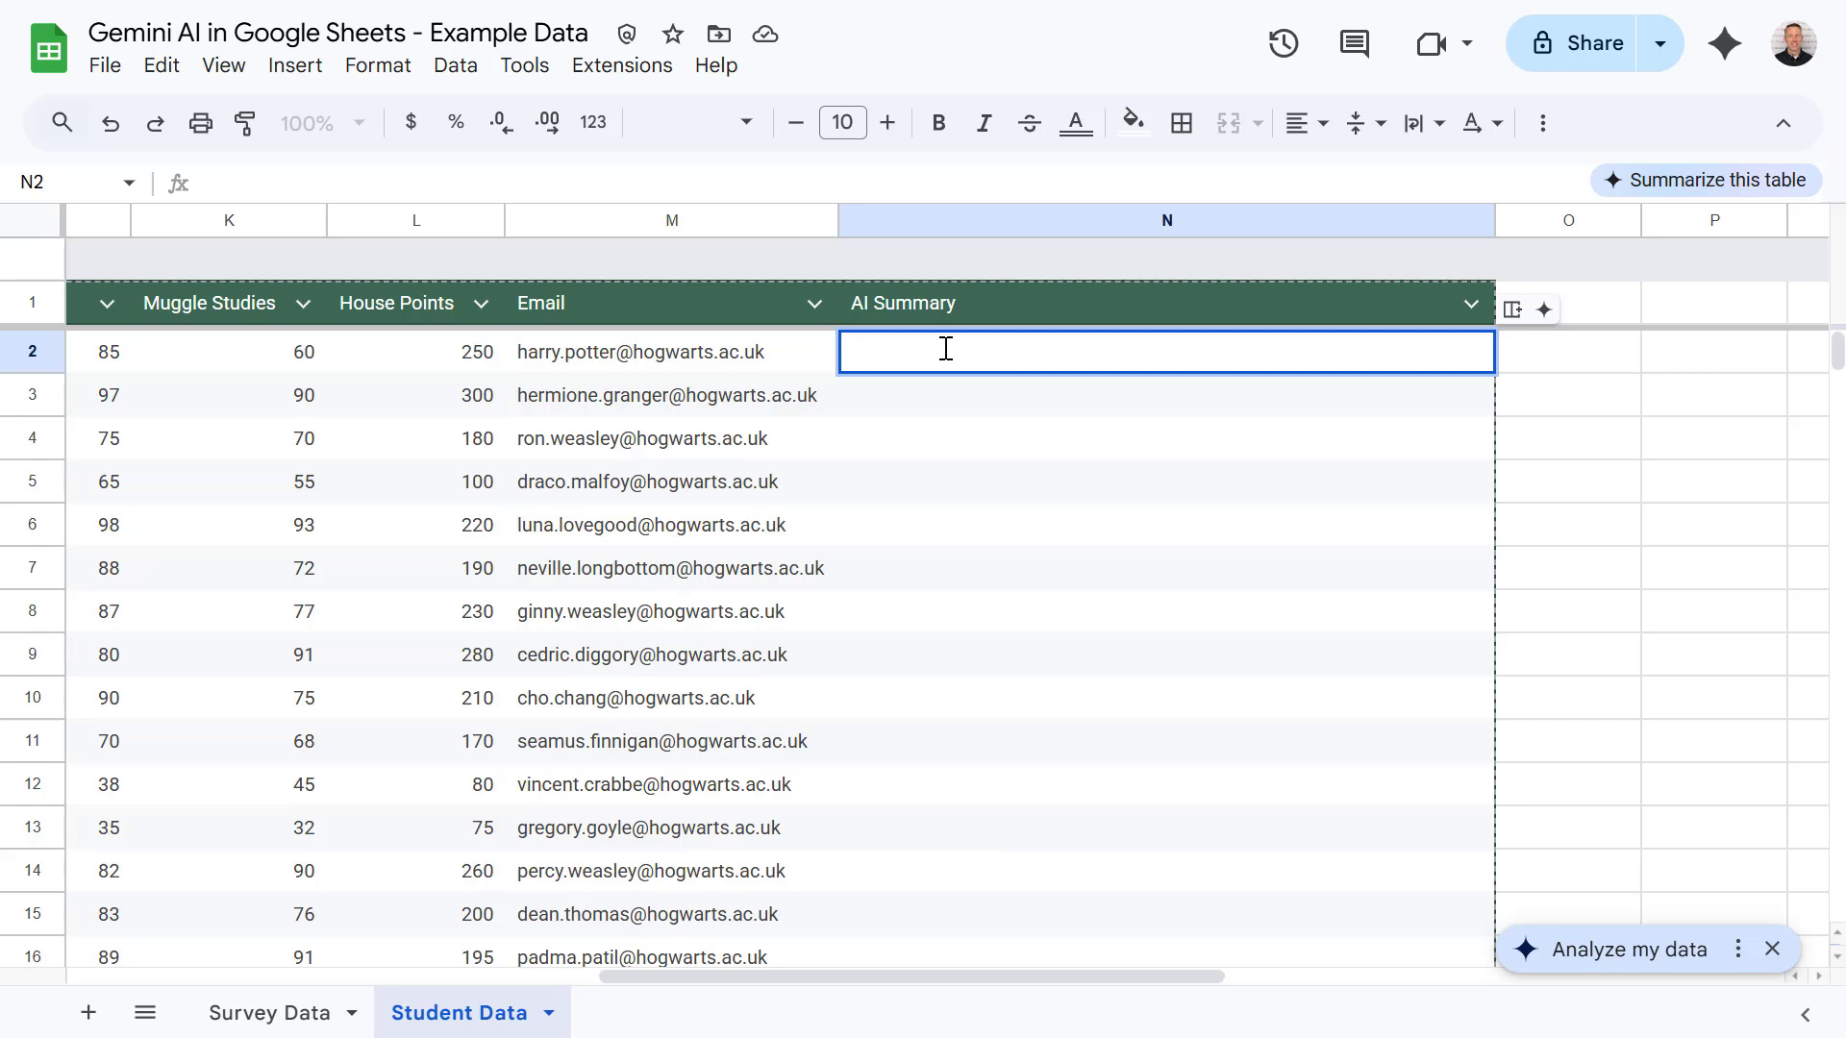
{"action": "type", "text": "=AI(\"Create a concise and positive email to parents summarising the academic performence of their child. Include the subject scores and attendance.\",E2:L2)"}
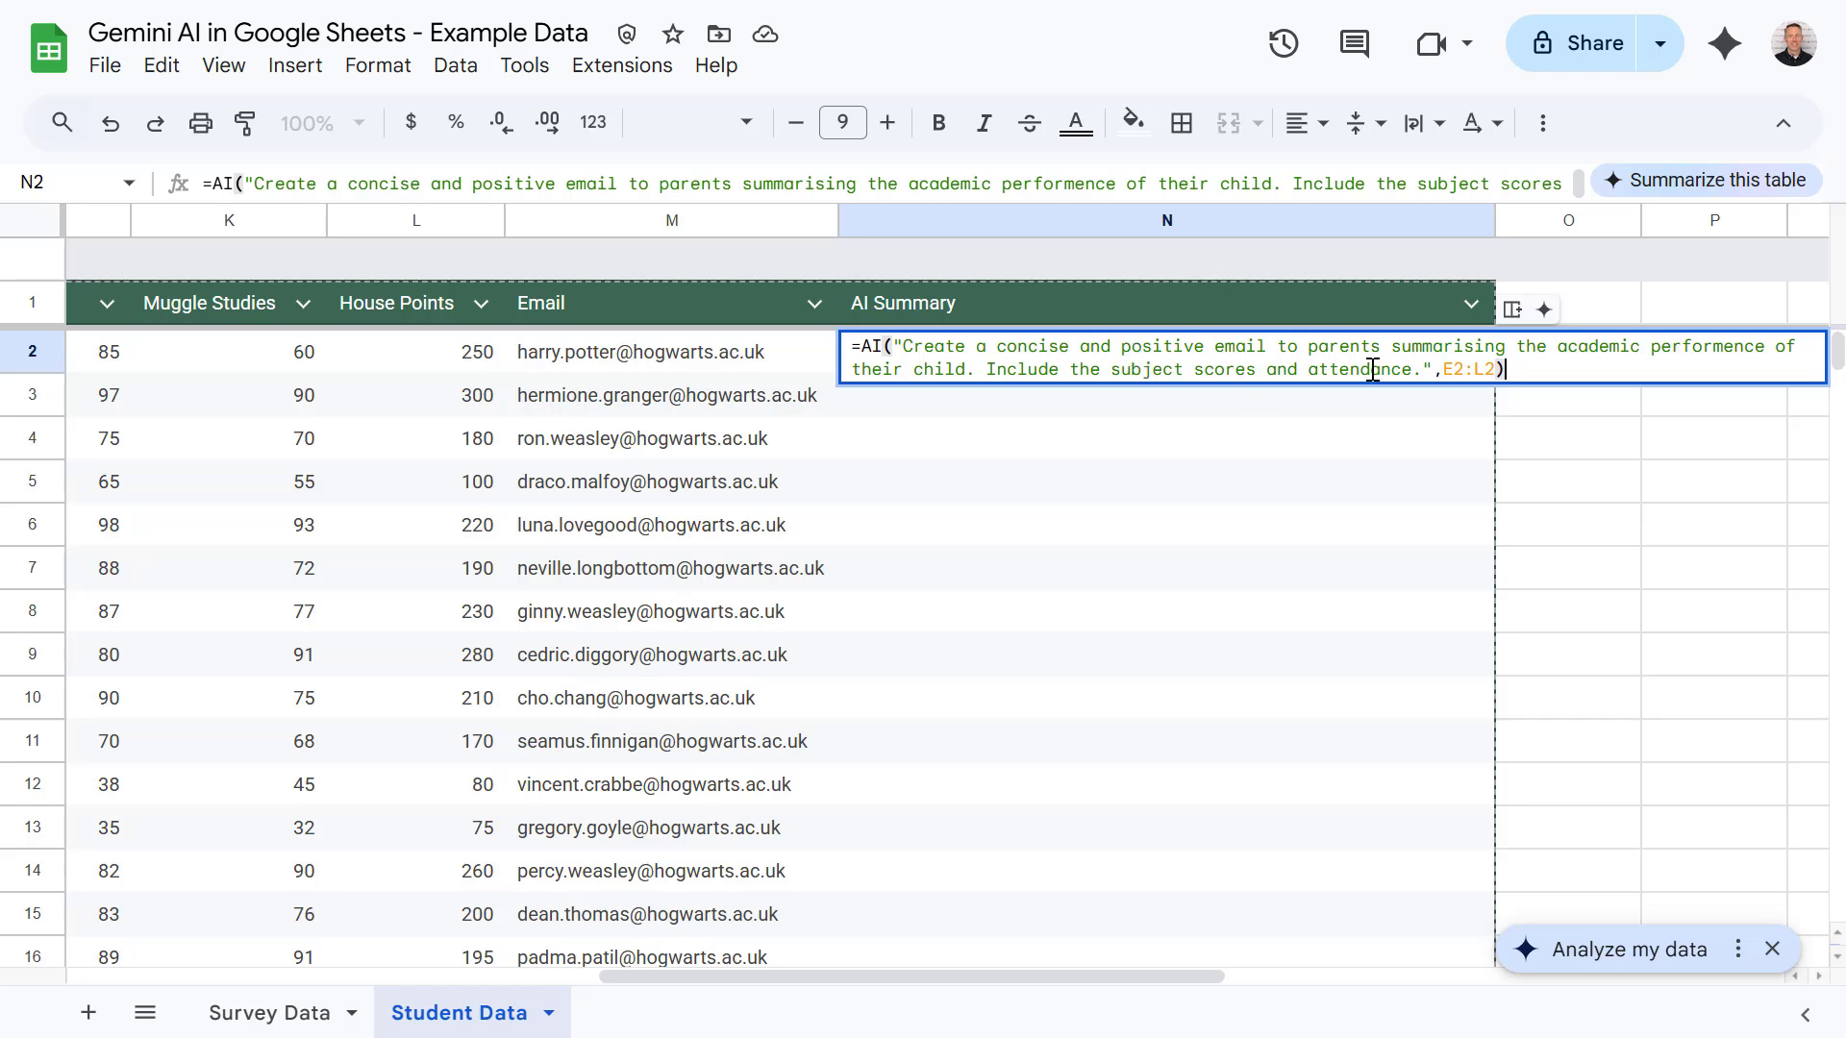
{"action": "left_click_drag", "start_coordinate": [1442, 369], "coordinate": [1497, 368]}
{"action": "key", "text": "BackSpace"}
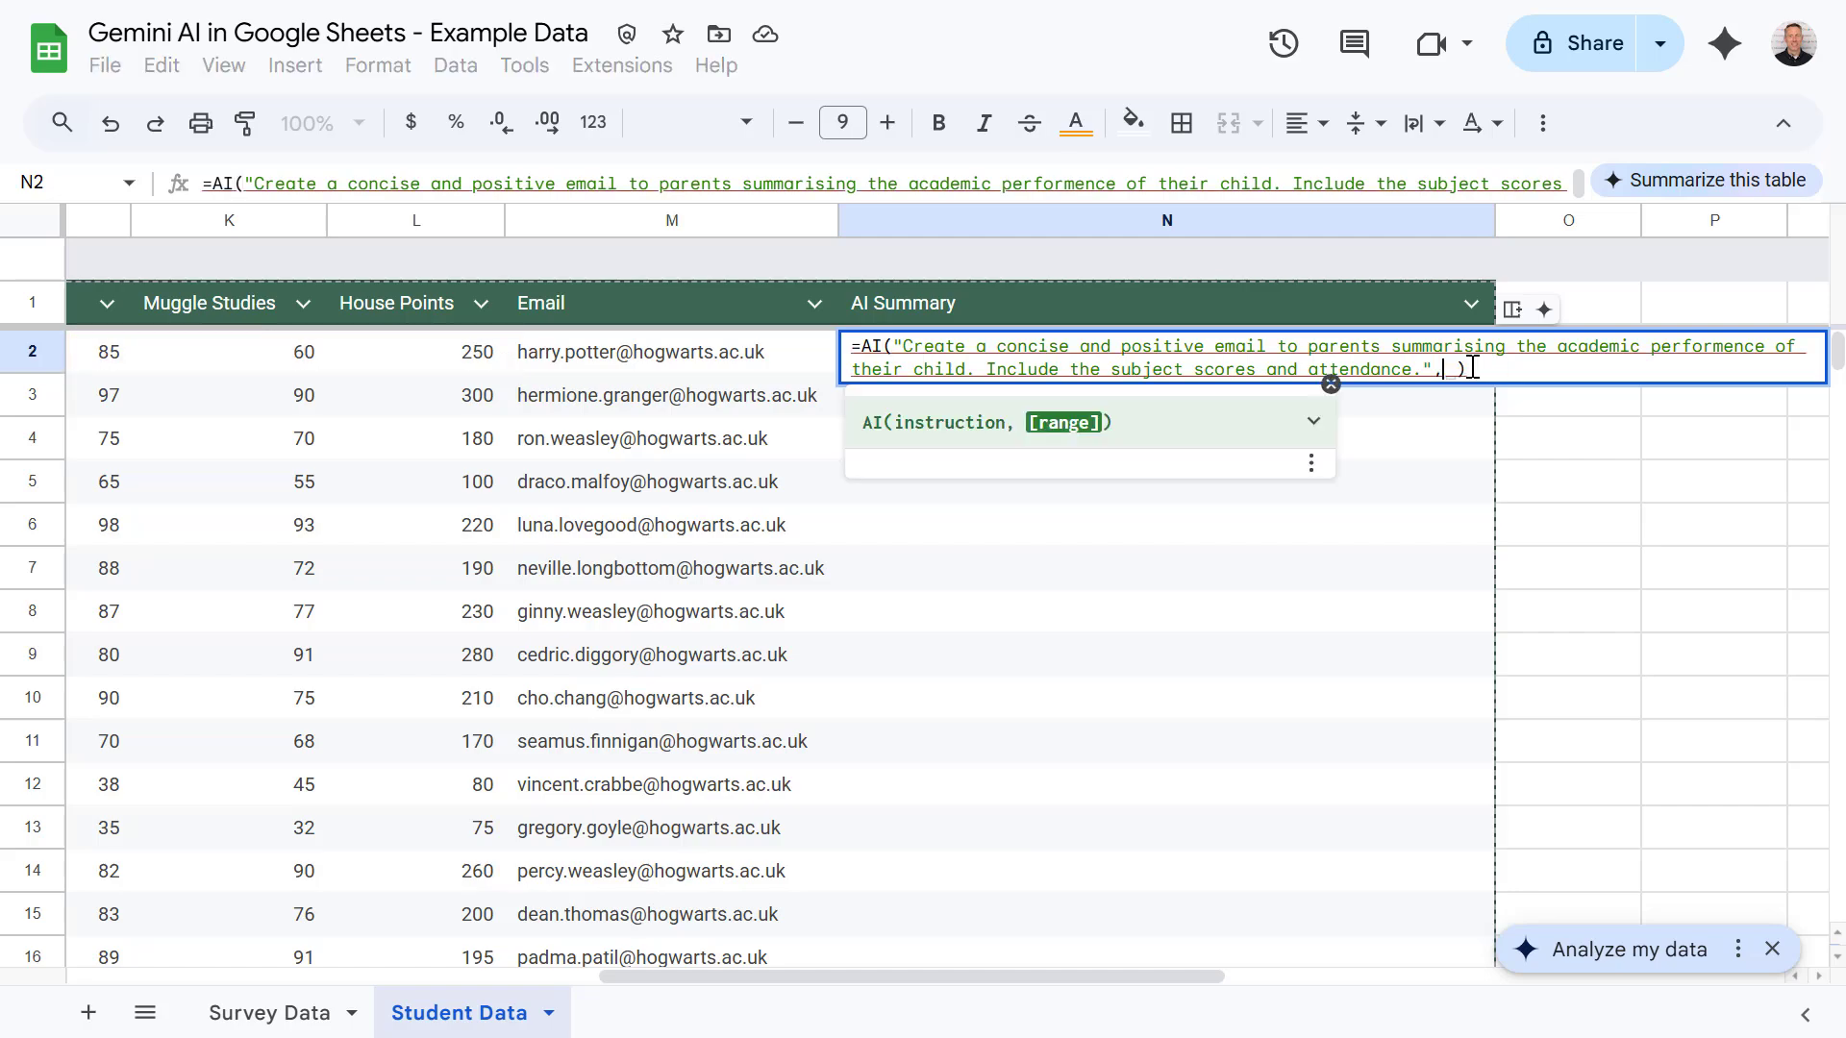
{"action": "left_click_drag", "start_coordinate": [457, 356], "coordinate": [270, 352]}
{"action": "left_click", "coordinate": [1608, 363]}
{"action": "key", "text": "Return"}
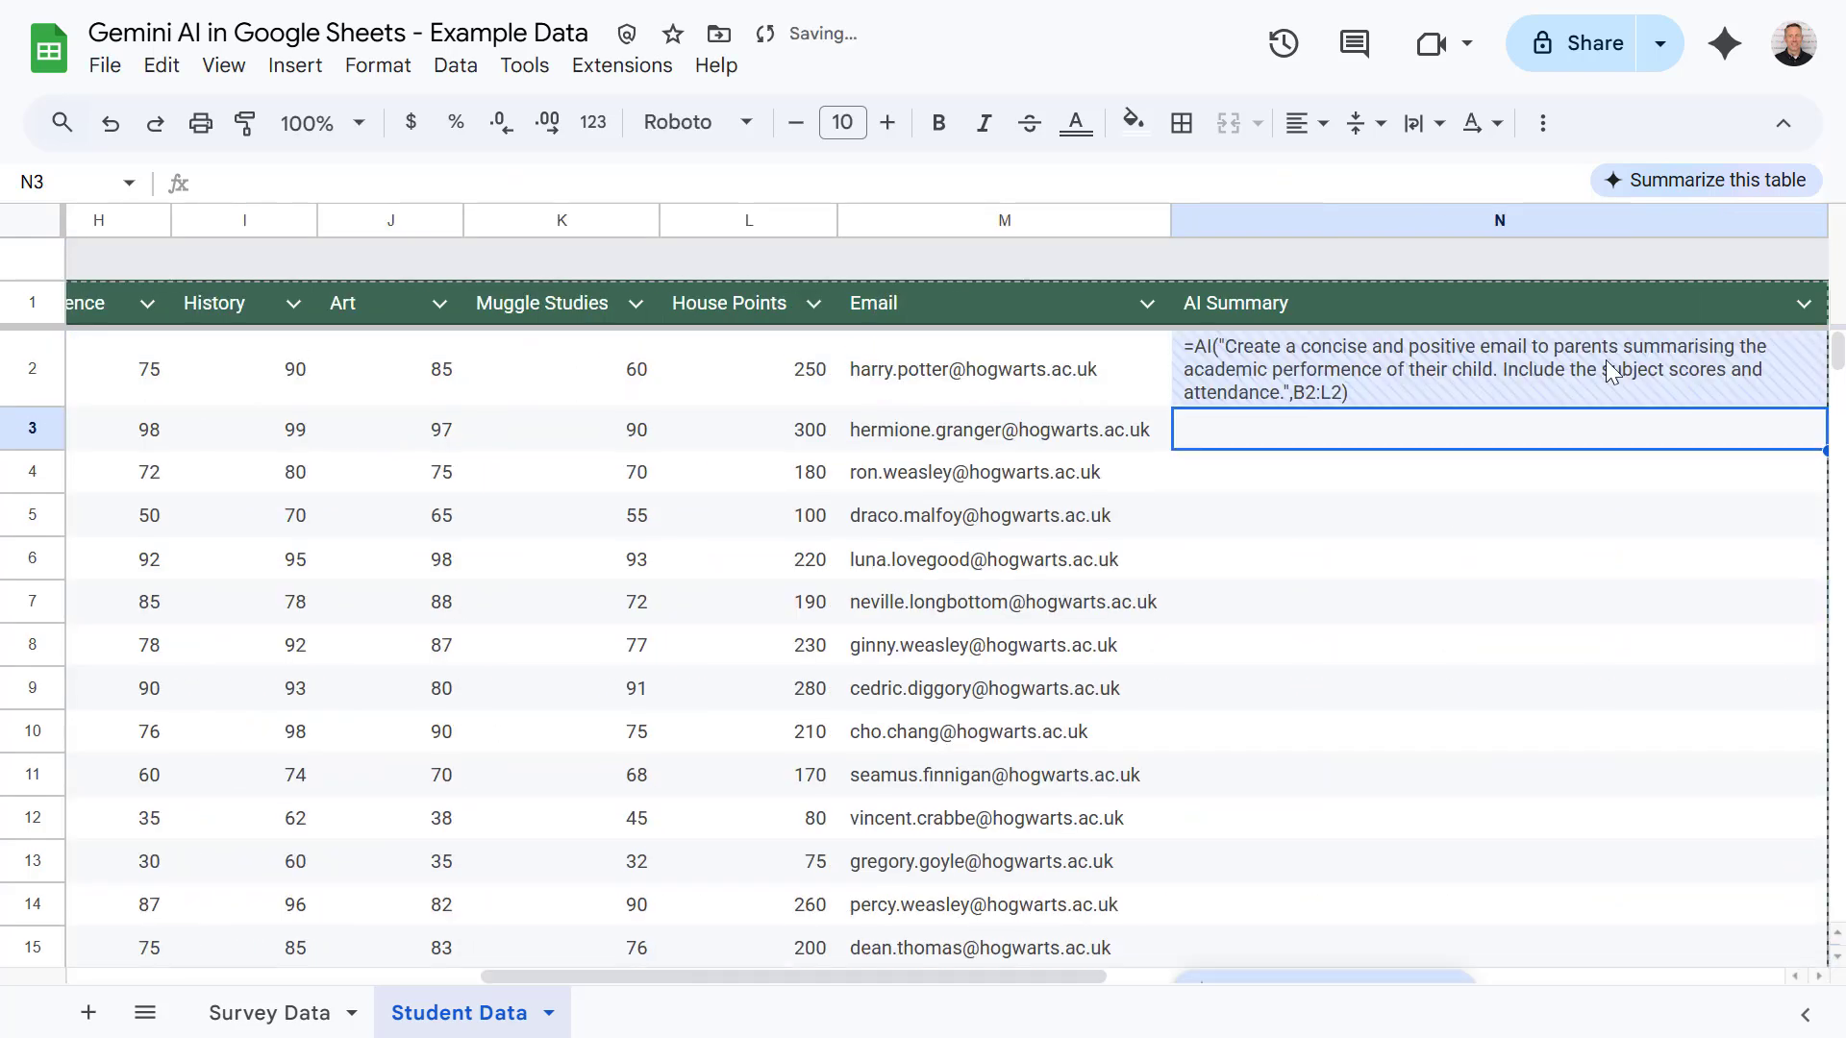
Step: Generate the N2 email, copy the formula down to row 29, and generate all emails
{"action": "left_click", "coordinate": [1393, 389]}
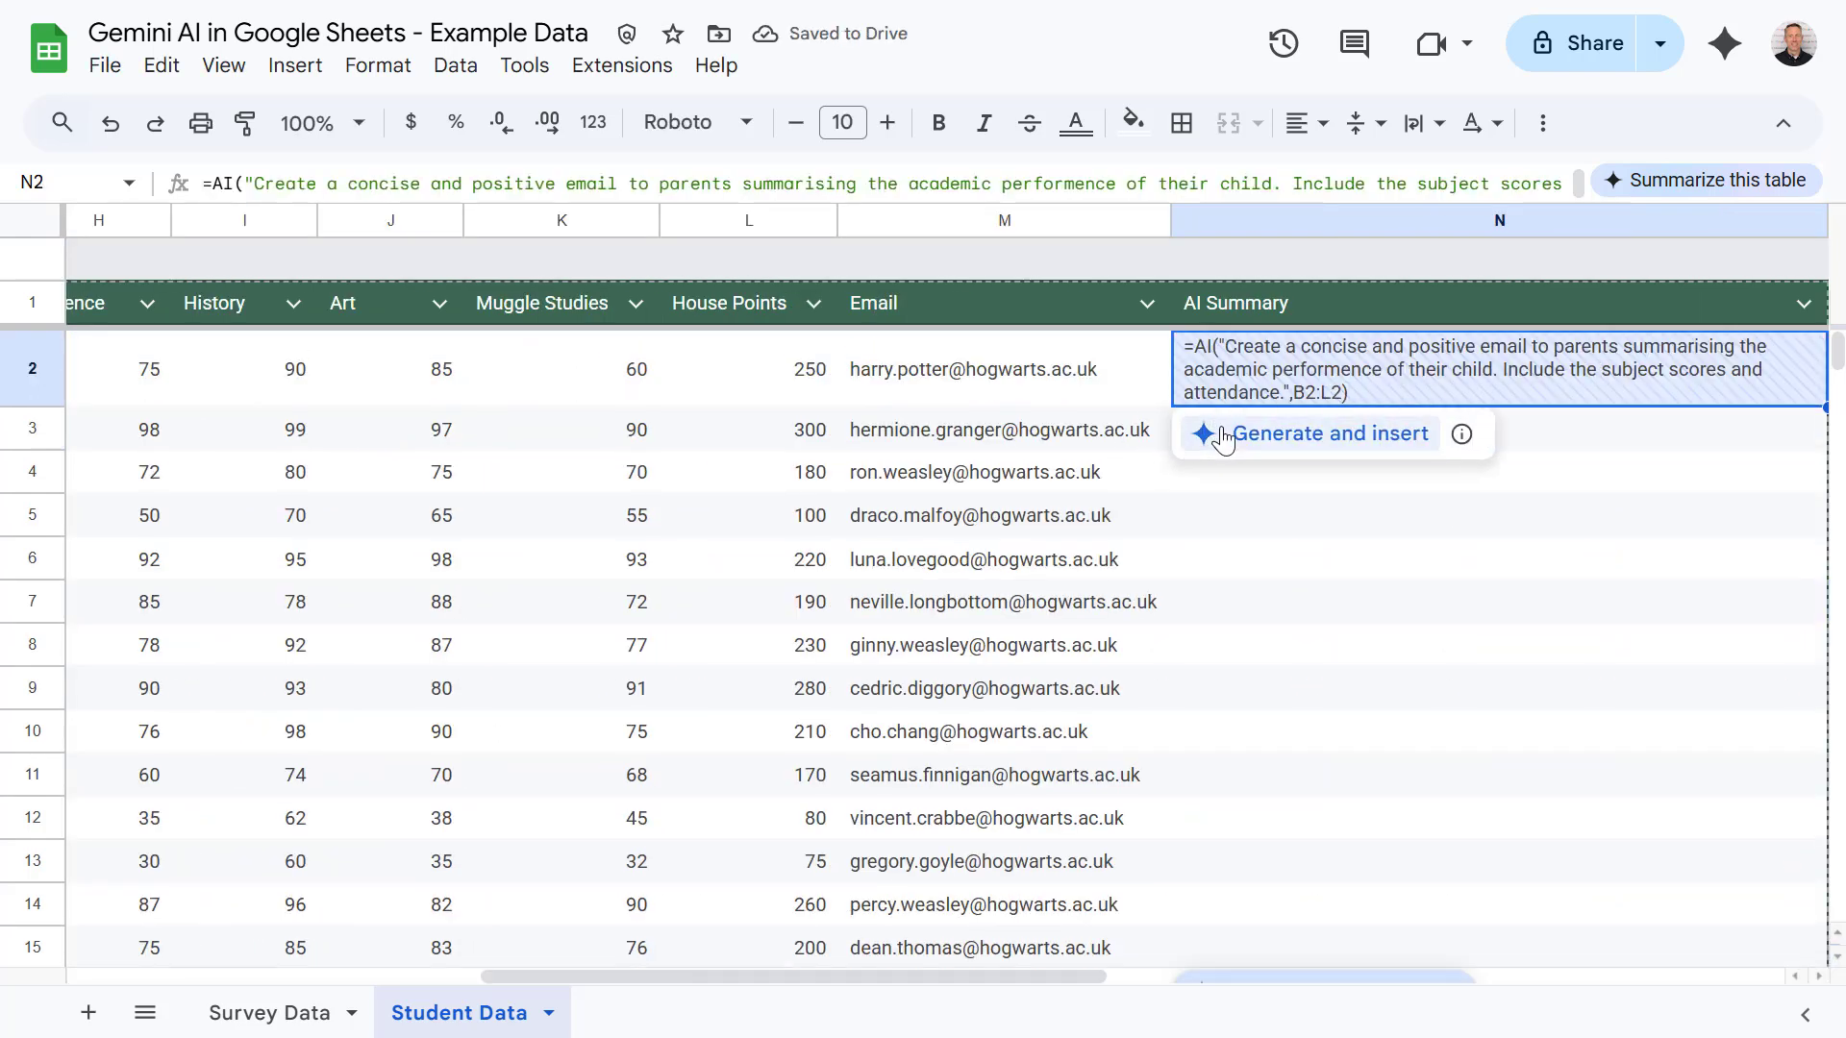
{"action": "left_click", "coordinate": [1217, 431]}
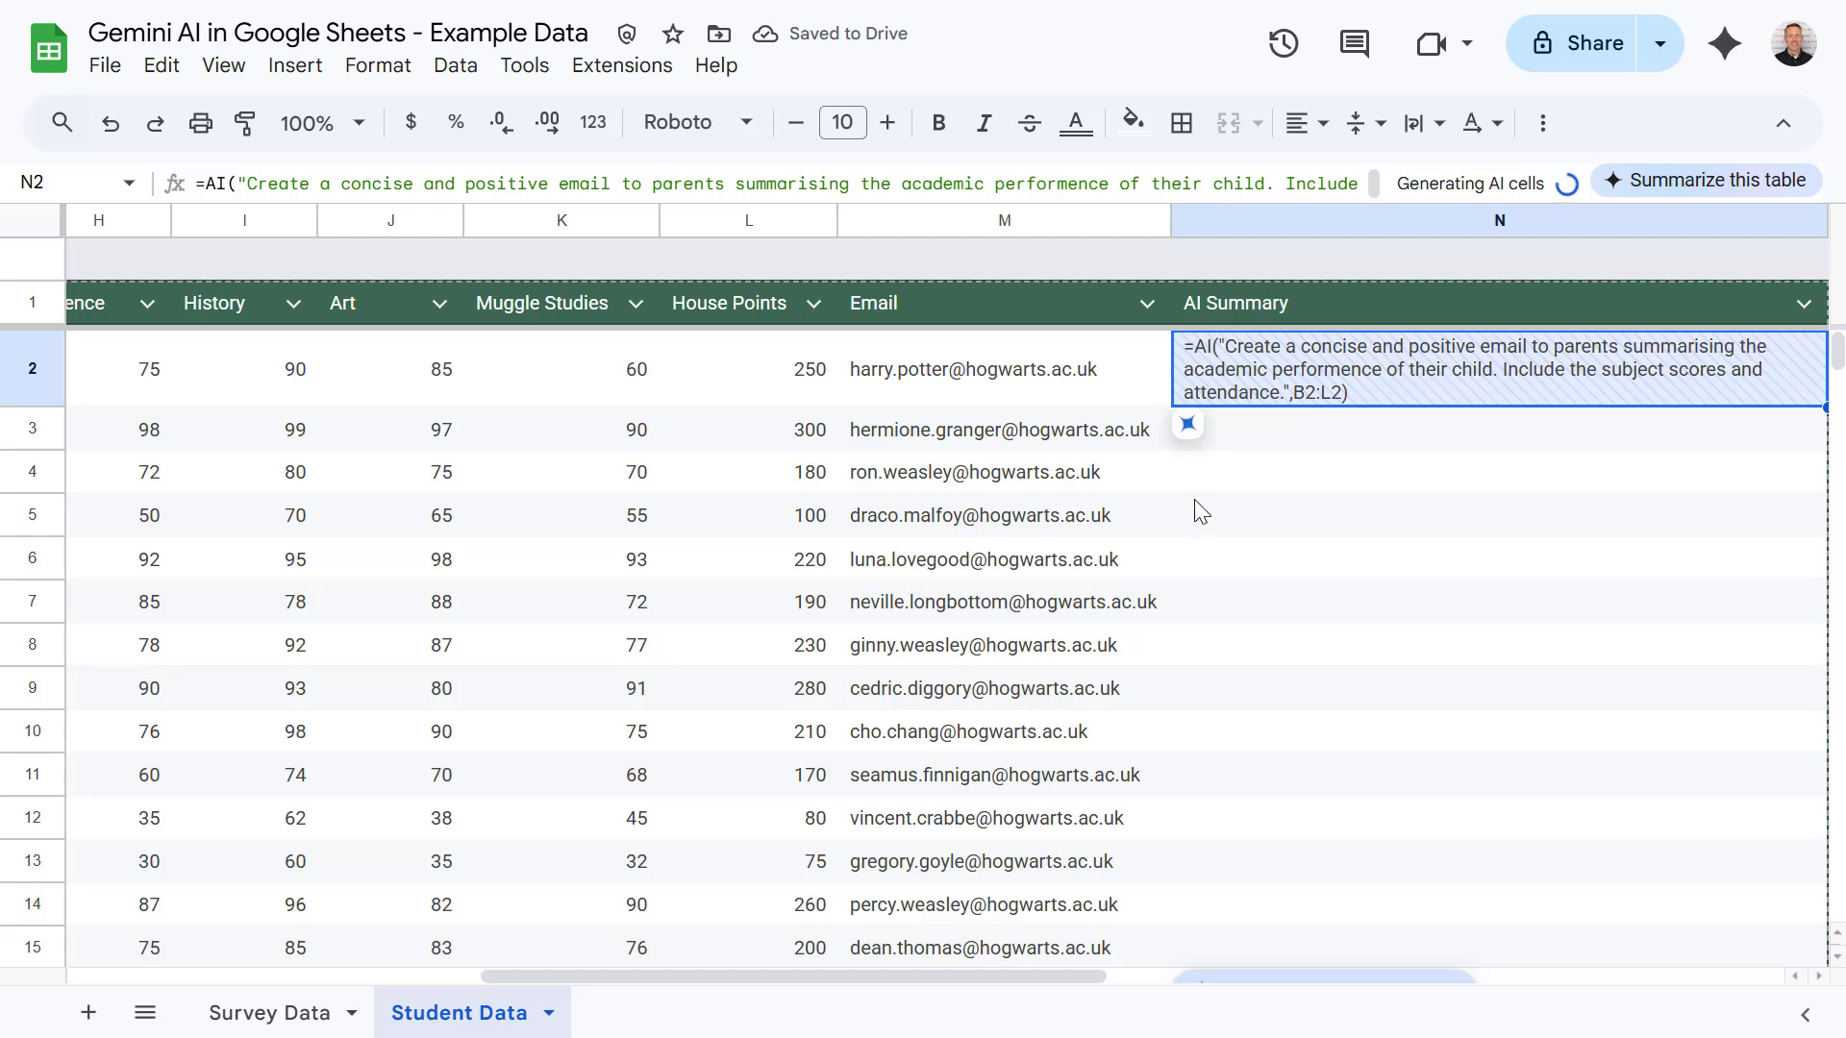
{"action": "scroll", "coordinate": [1197, 509], "scroll_direction": "right", "scroll_amount": 3}
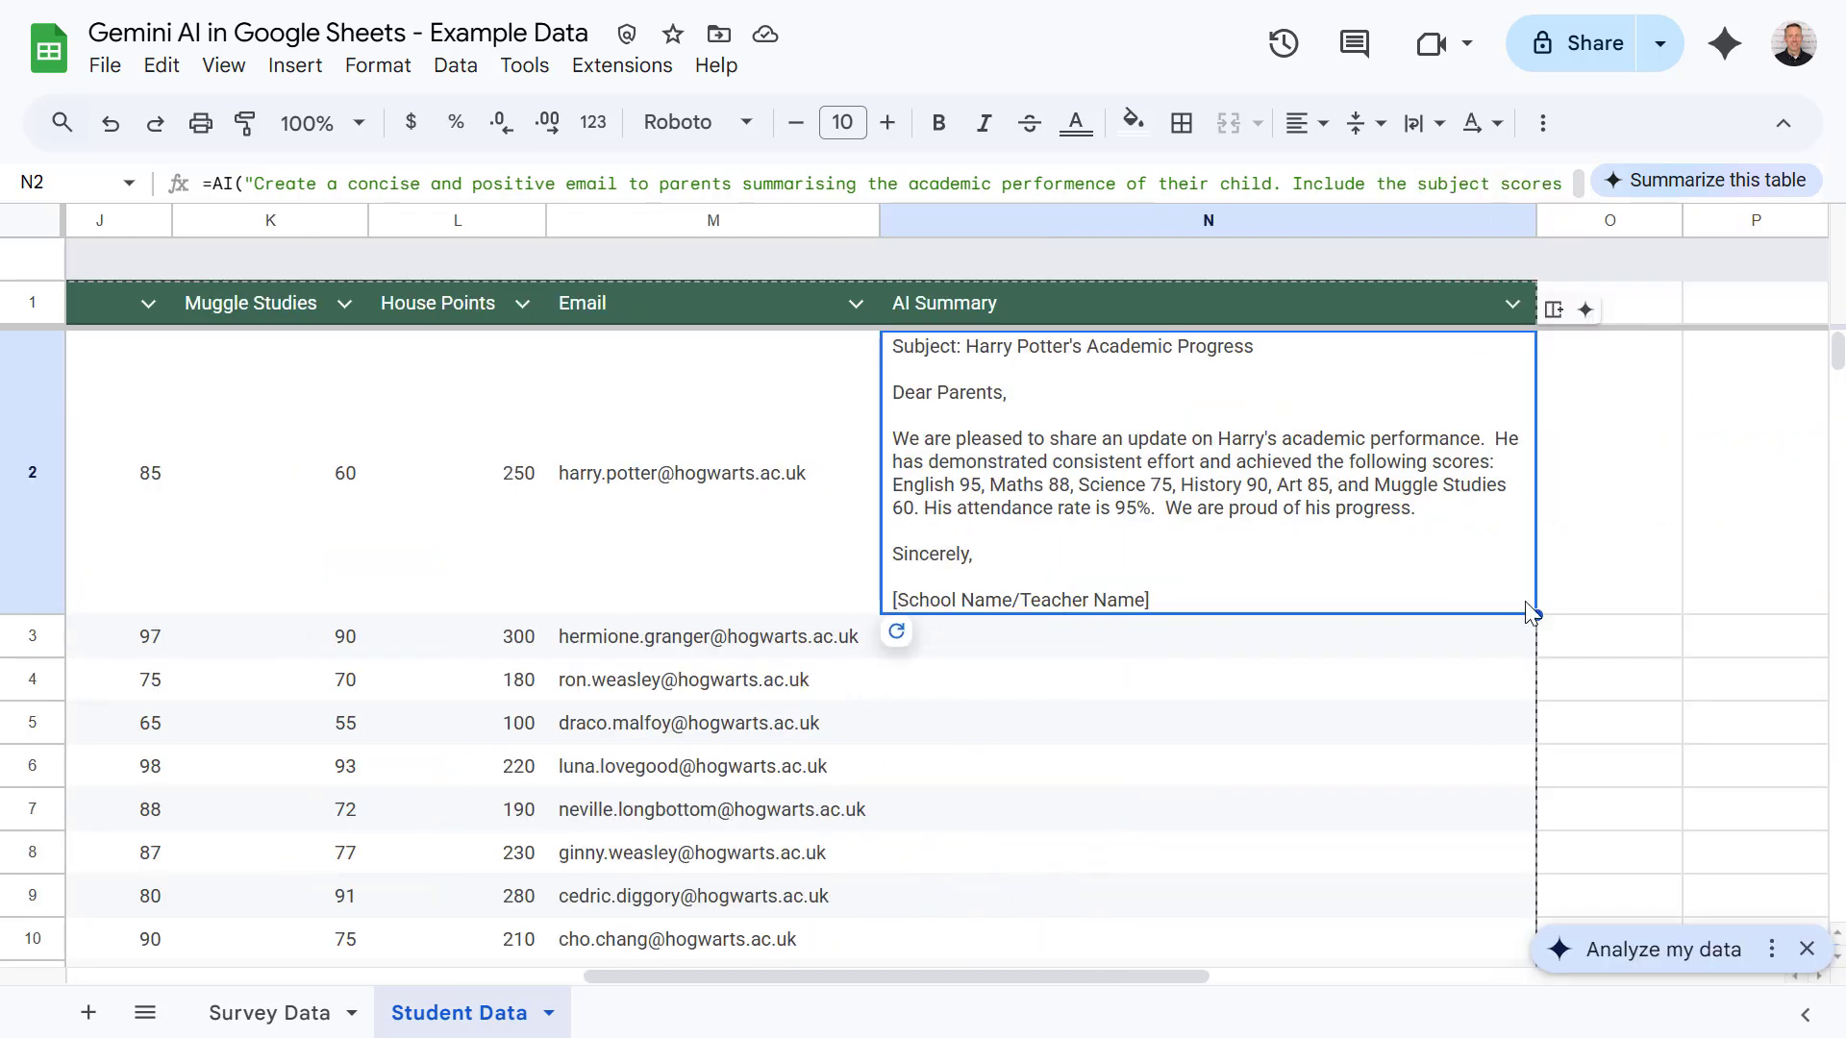
{"action": "left_click_drag", "start_coordinate": [1539, 613], "coordinate": [1454, 743]}
{"action": "scroll", "coordinate": [1492, 661], "scroll_direction": "down", "scroll_amount": 6}
{"action": "scroll", "coordinate": [1154, 635], "scroll_direction": "down", "scroll_amount": 5}
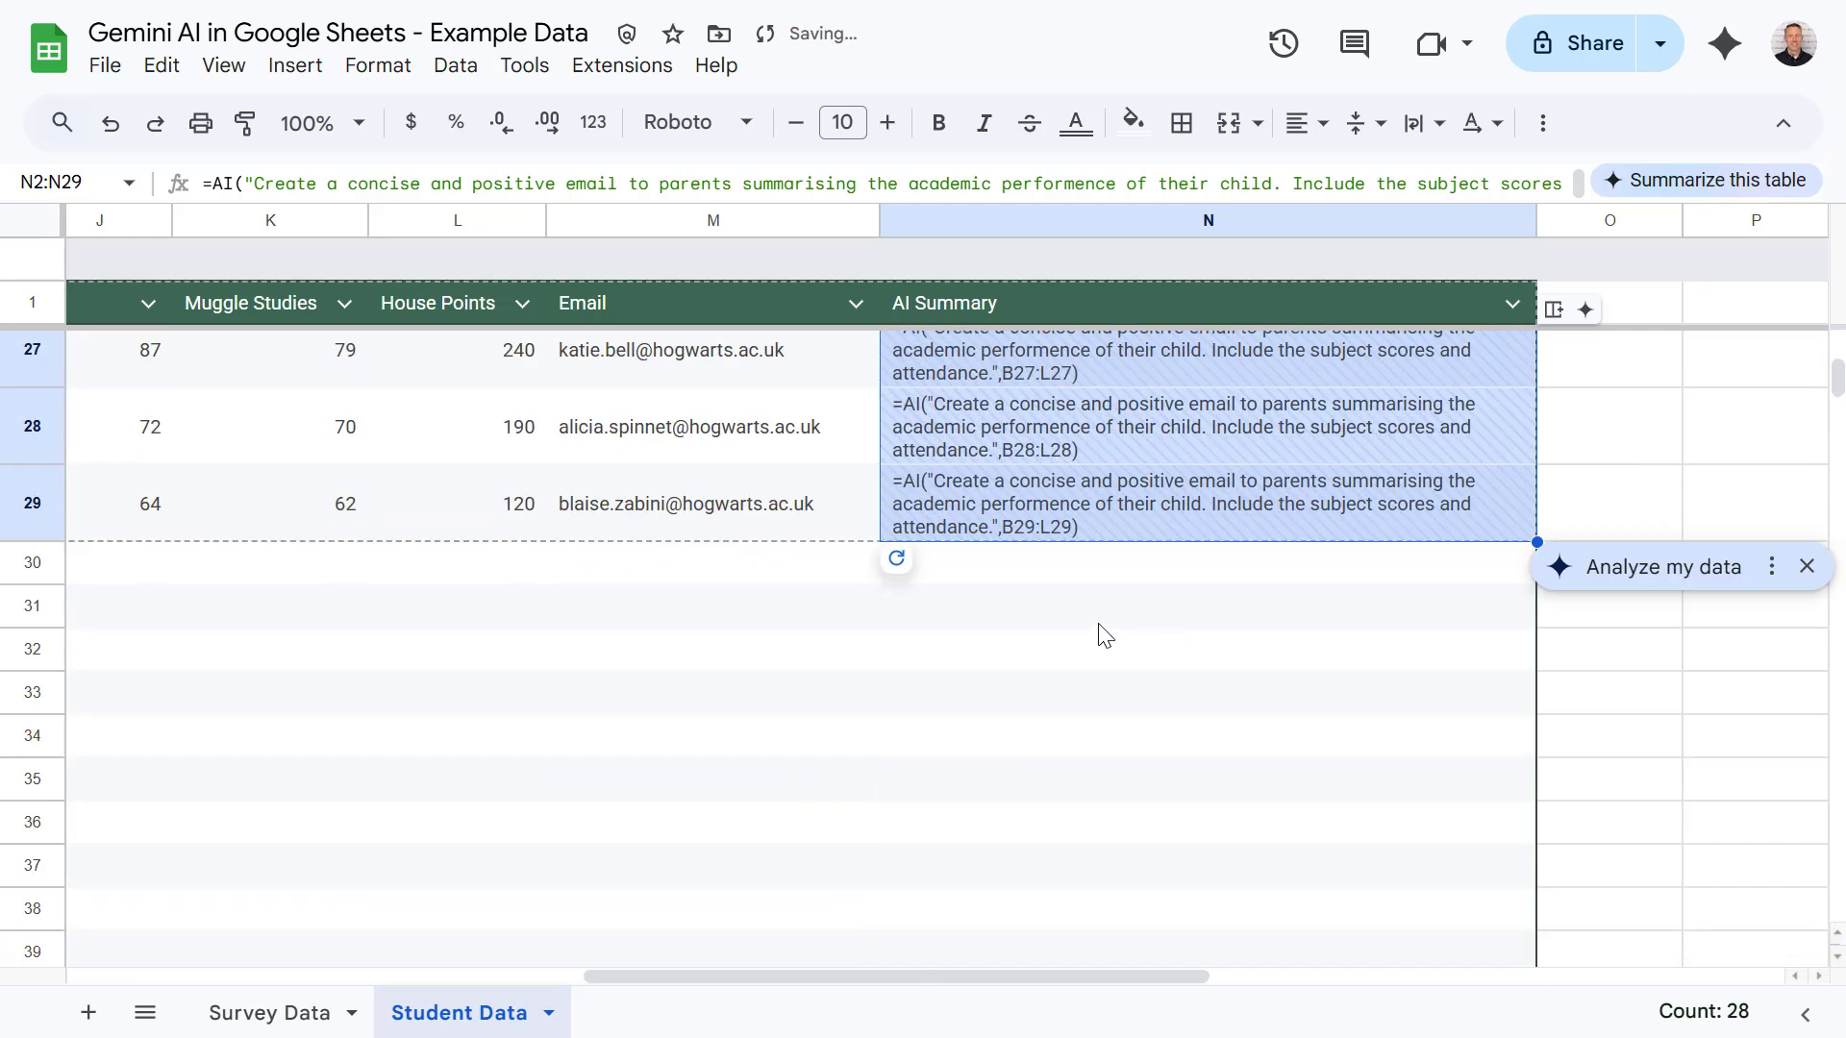
{"action": "left_click", "coordinate": [966, 571]}
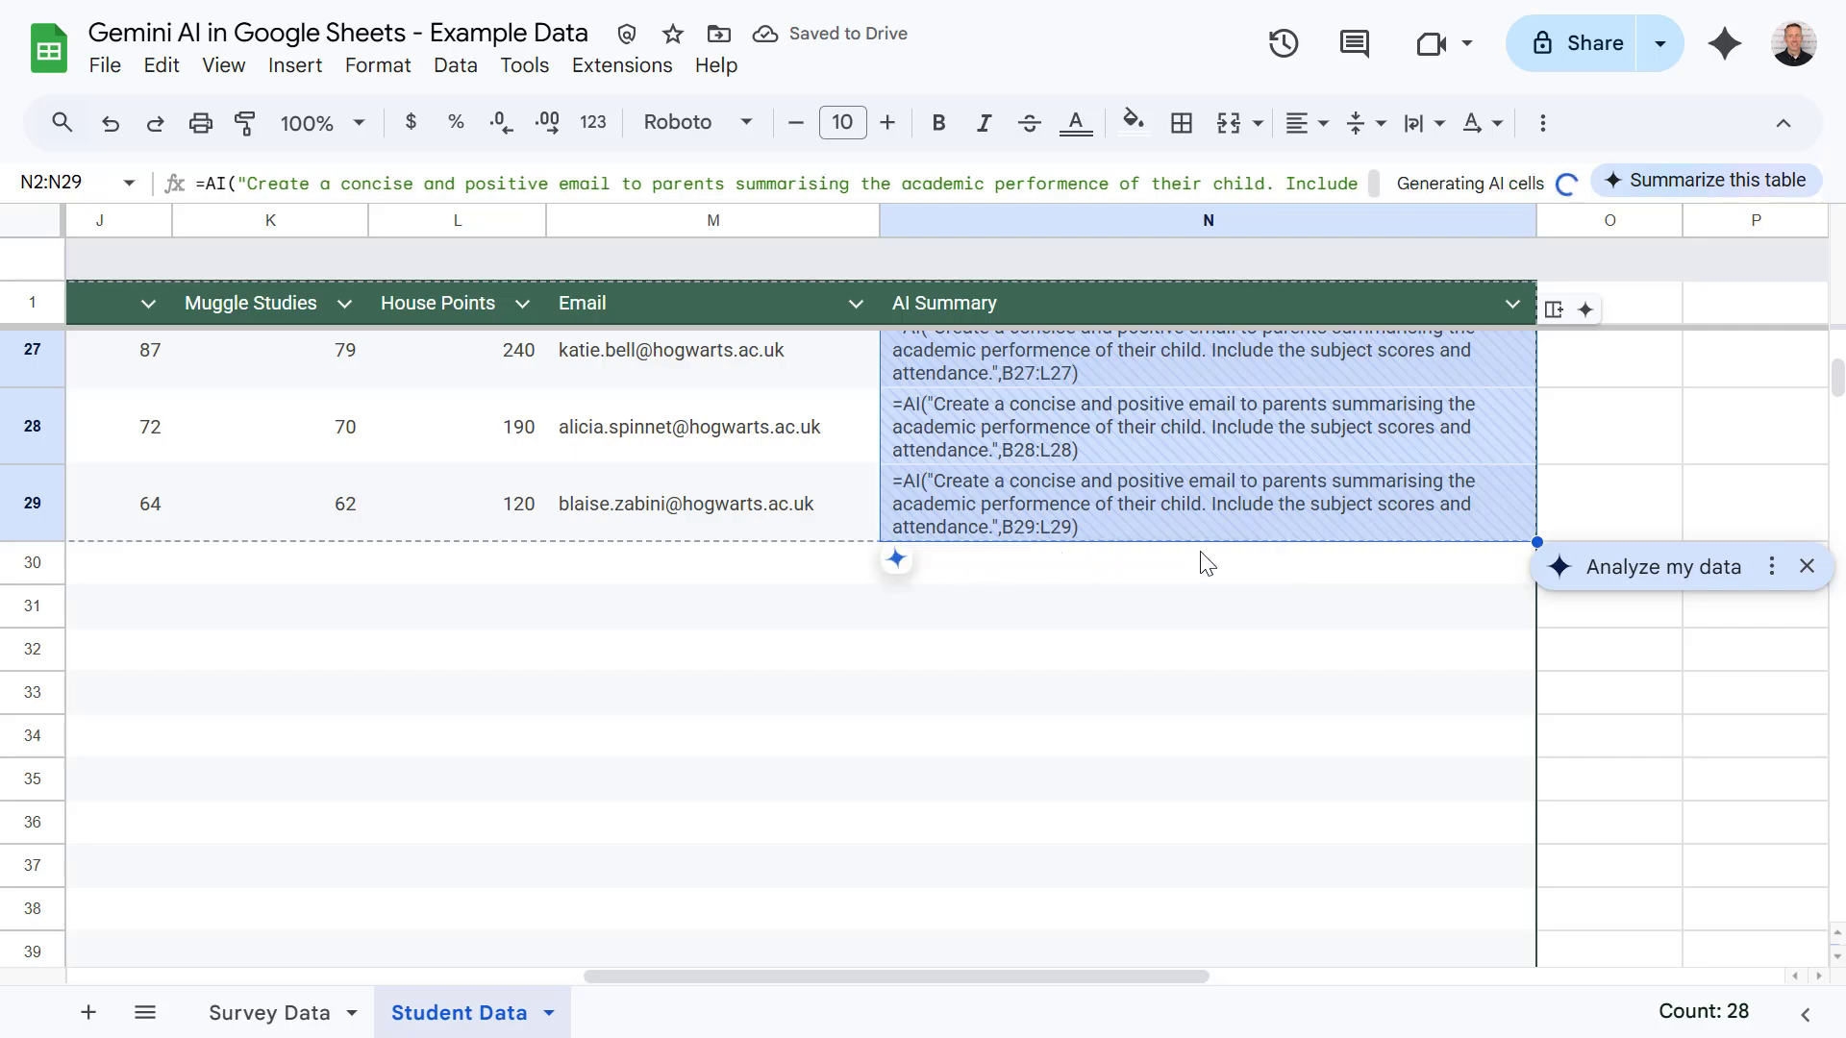
Step: Scroll through the generated parent emails to review them, ending on cell O2
{"action": "scroll", "coordinate": [1275, 542], "scroll_direction": "up", "scroll_amount": 10}
{"action": "scroll", "coordinate": [1275, 542], "scroll_direction": "up", "scroll_amount": 5}
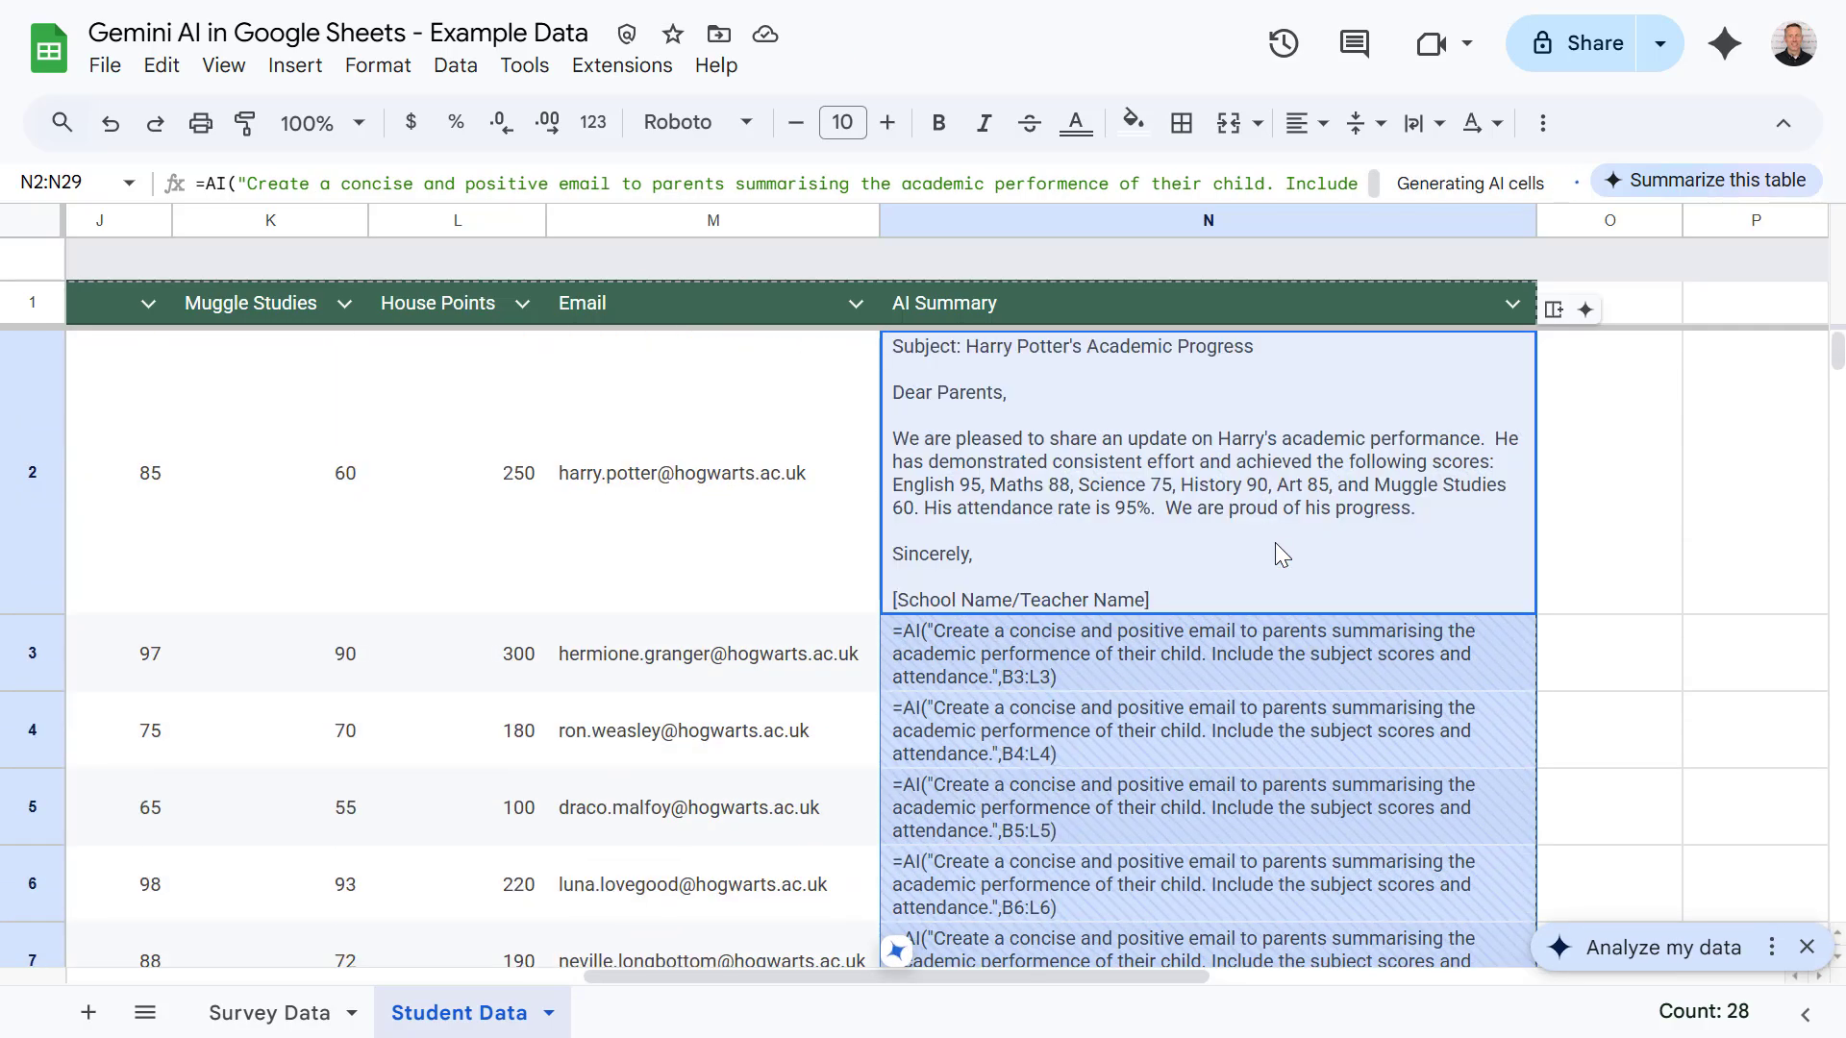
{"action": "scroll", "coordinate": [1353, 407], "scroll_direction": "down", "scroll_amount": 1}
{"action": "scroll", "coordinate": [1346, 396], "scroll_direction": "down", "scroll_amount": 15}
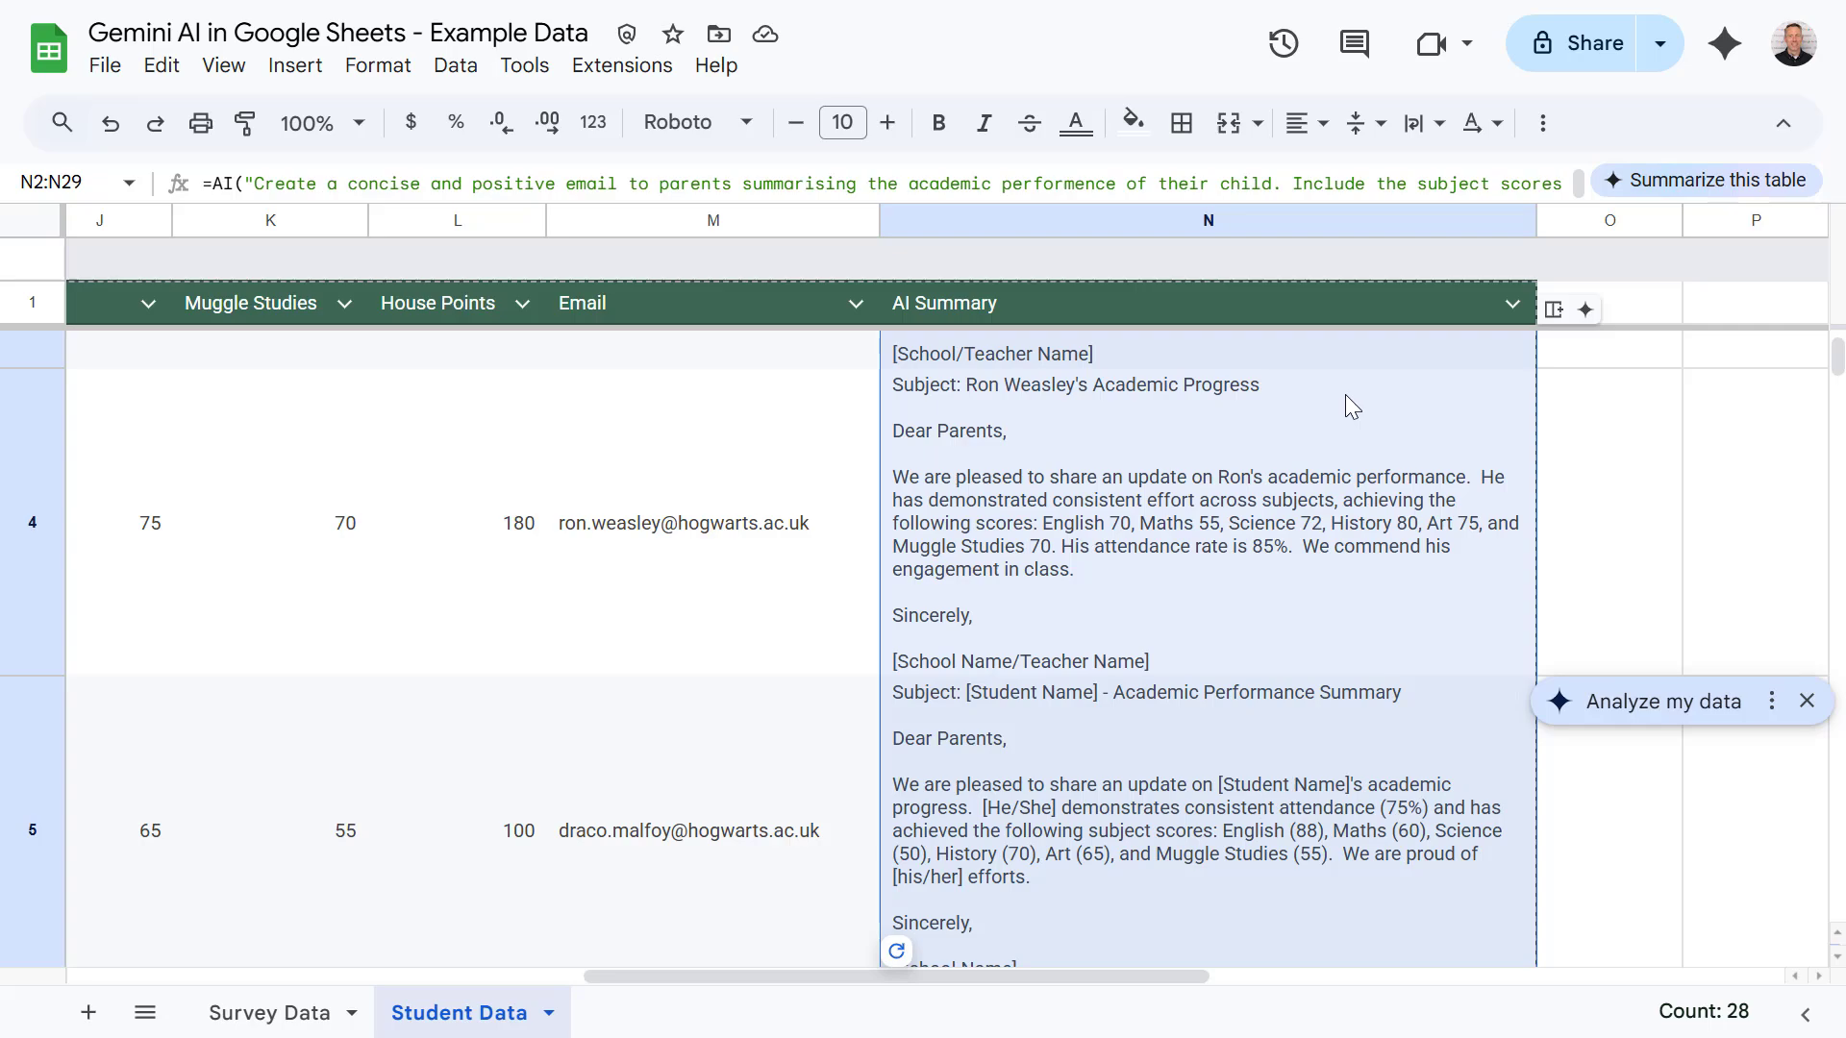
{"action": "scroll", "coordinate": [1335, 394], "scroll_direction": "down", "scroll_amount": 8}
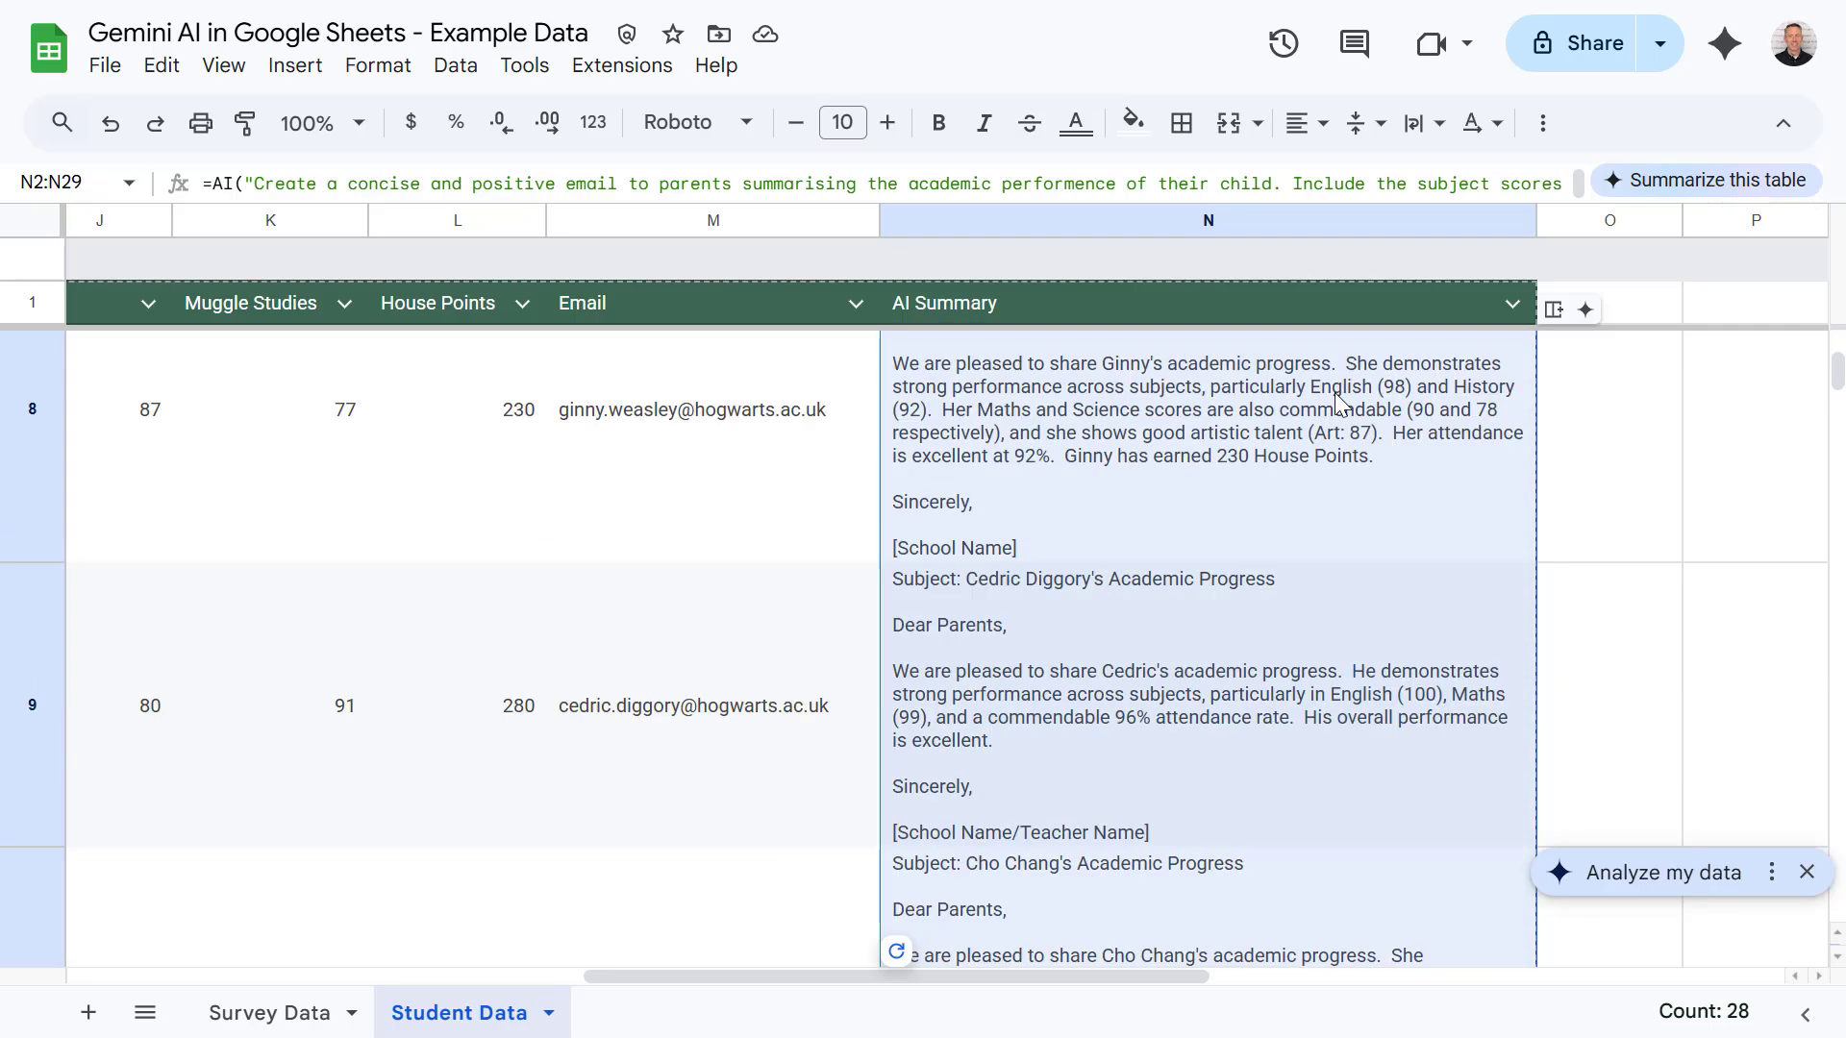
{"action": "scroll", "coordinate": [1343, 404], "scroll_direction": "down", "scroll_amount": 15}
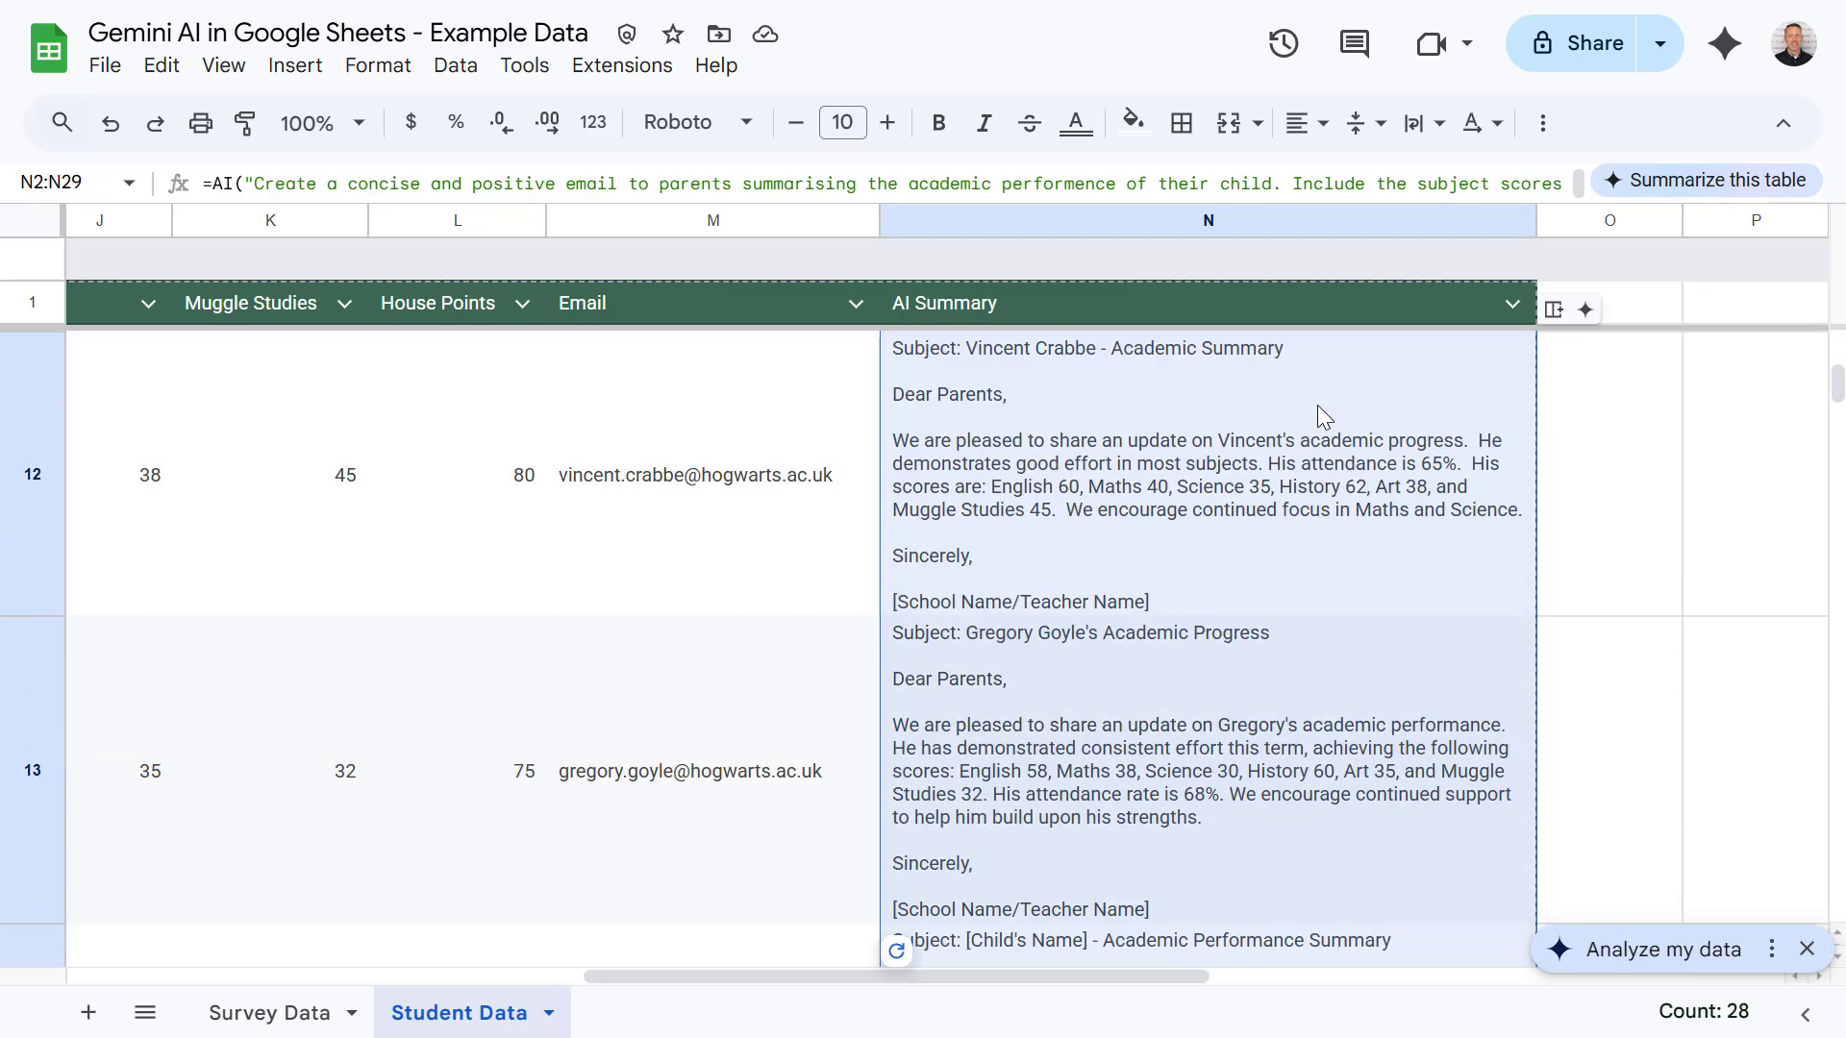
{"action": "scroll", "coordinate": [1323, 414], "scroll_direction": "down", "scroll_amount": 6}
{"action": "scroll", "coordinate": [1323, 415], "scroll_direction": "up", "scroll_amount": 6}
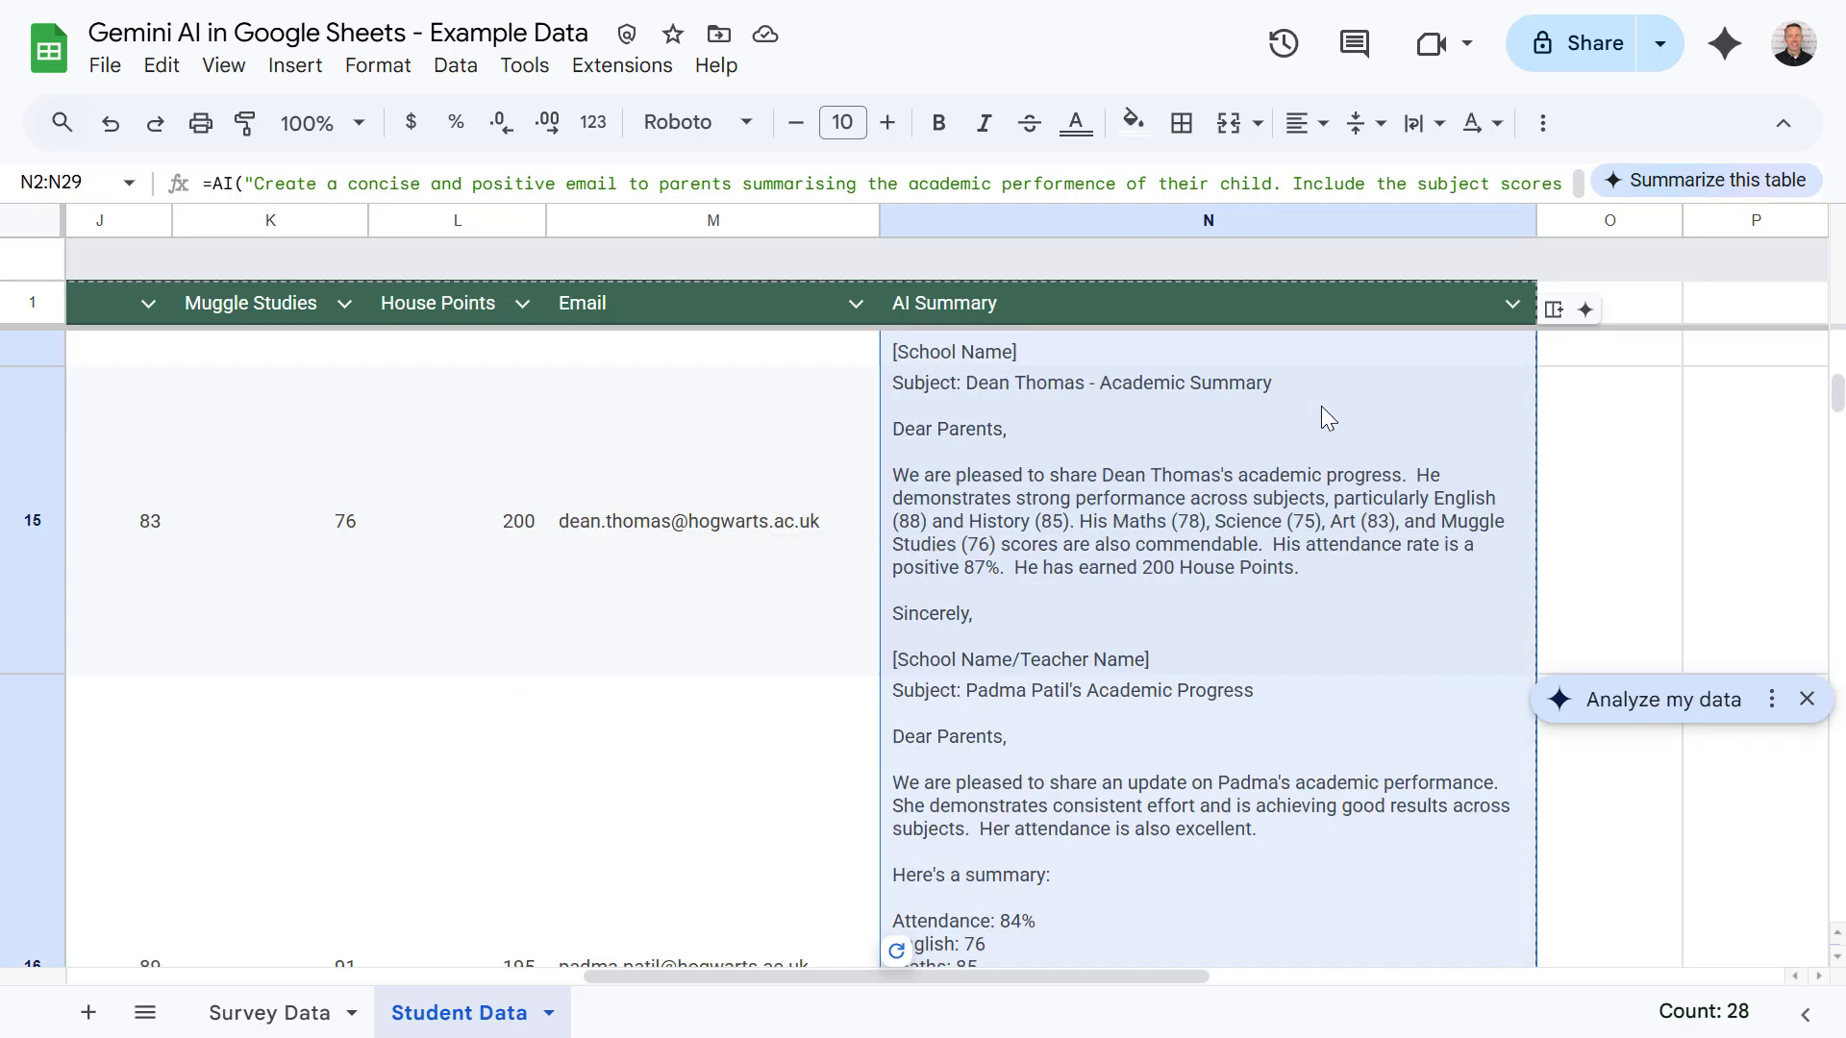
{"action": "key", "text": "Right"}
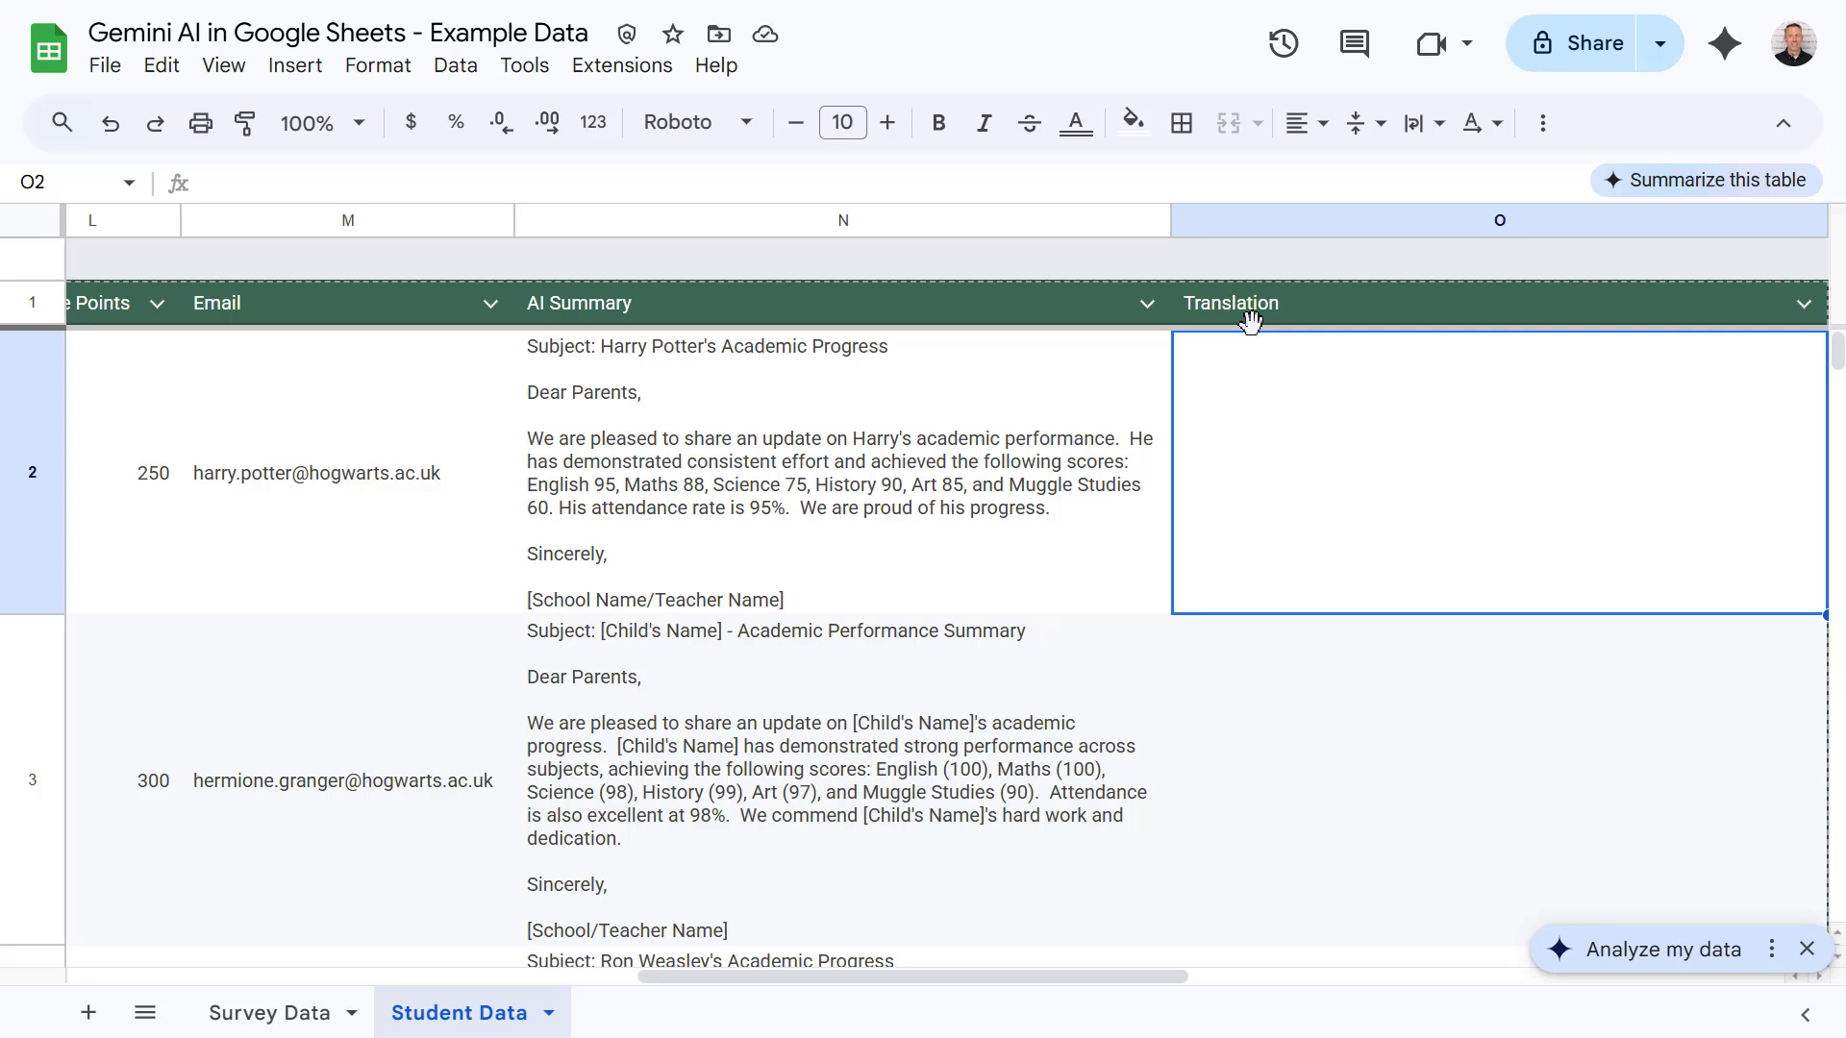
Step: Enter =AI("Translate this English text to Spanish", N2) in O2 and generate the translation
{"action": "double_click", "coordinate": [1355, 411]}
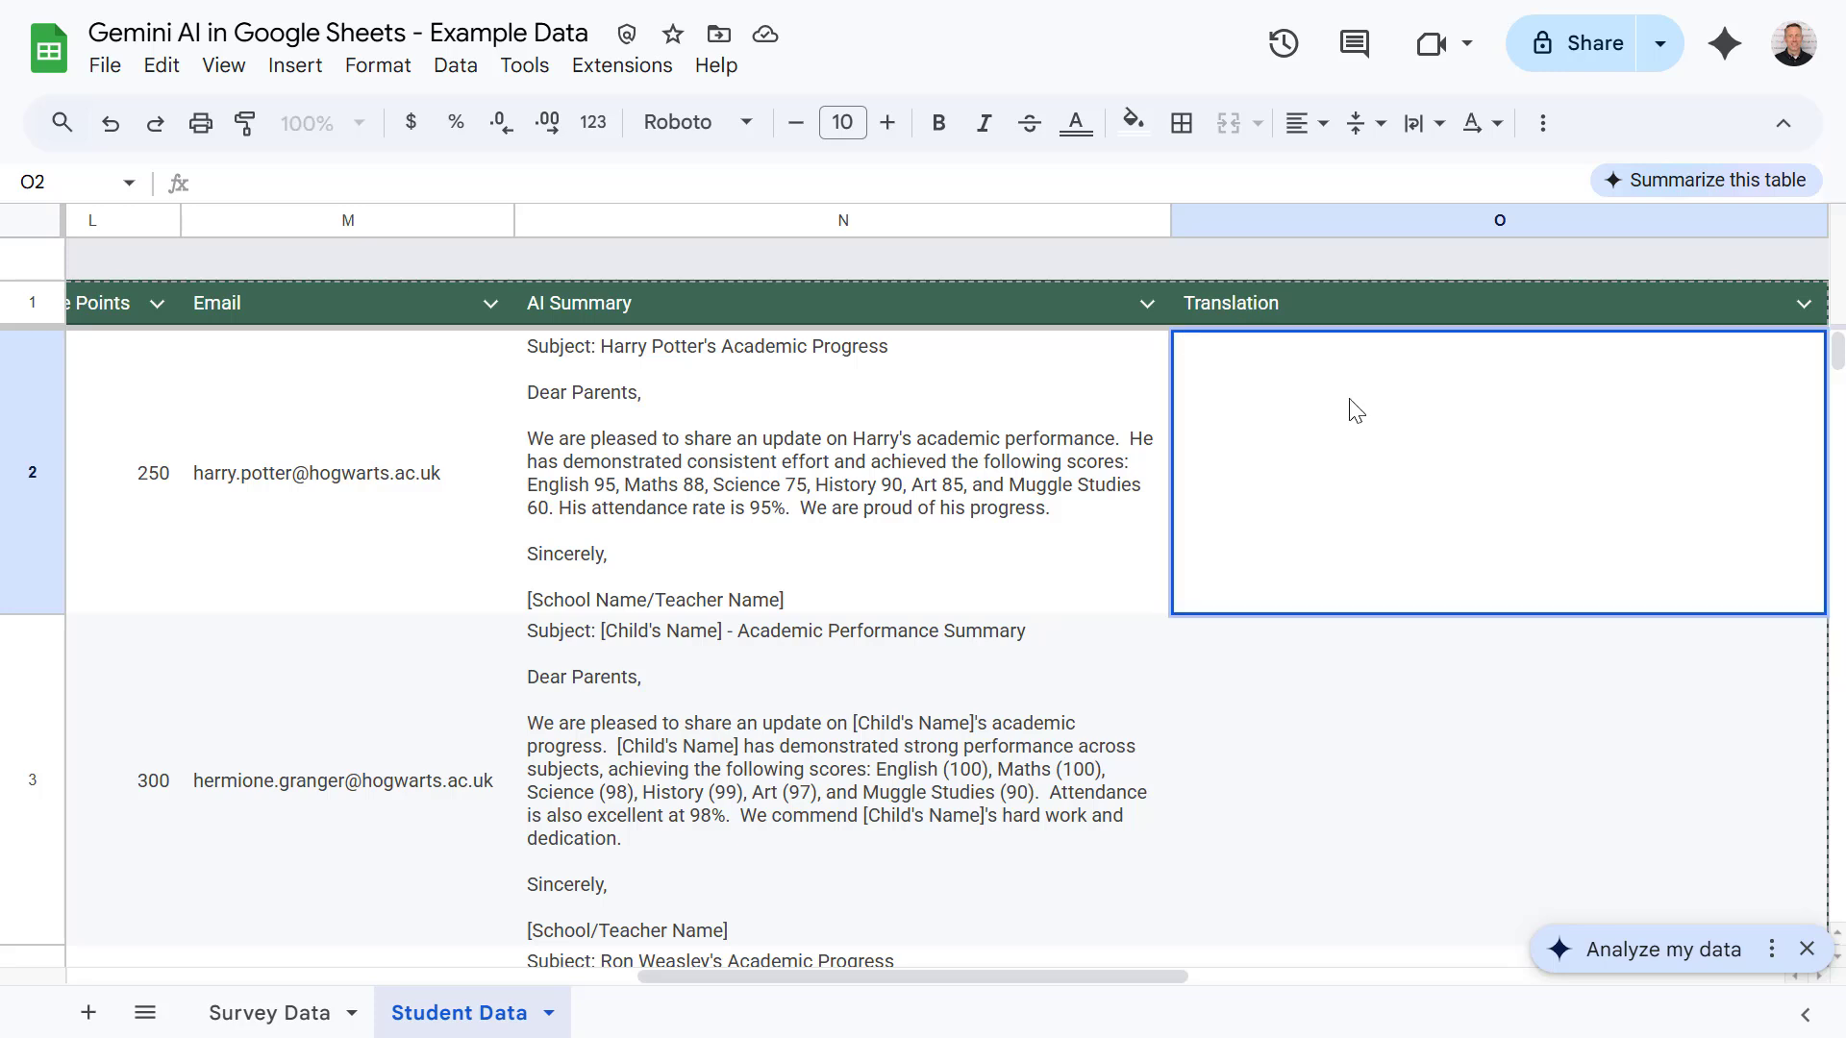
{"action": "type", "text": "=AI(\""}
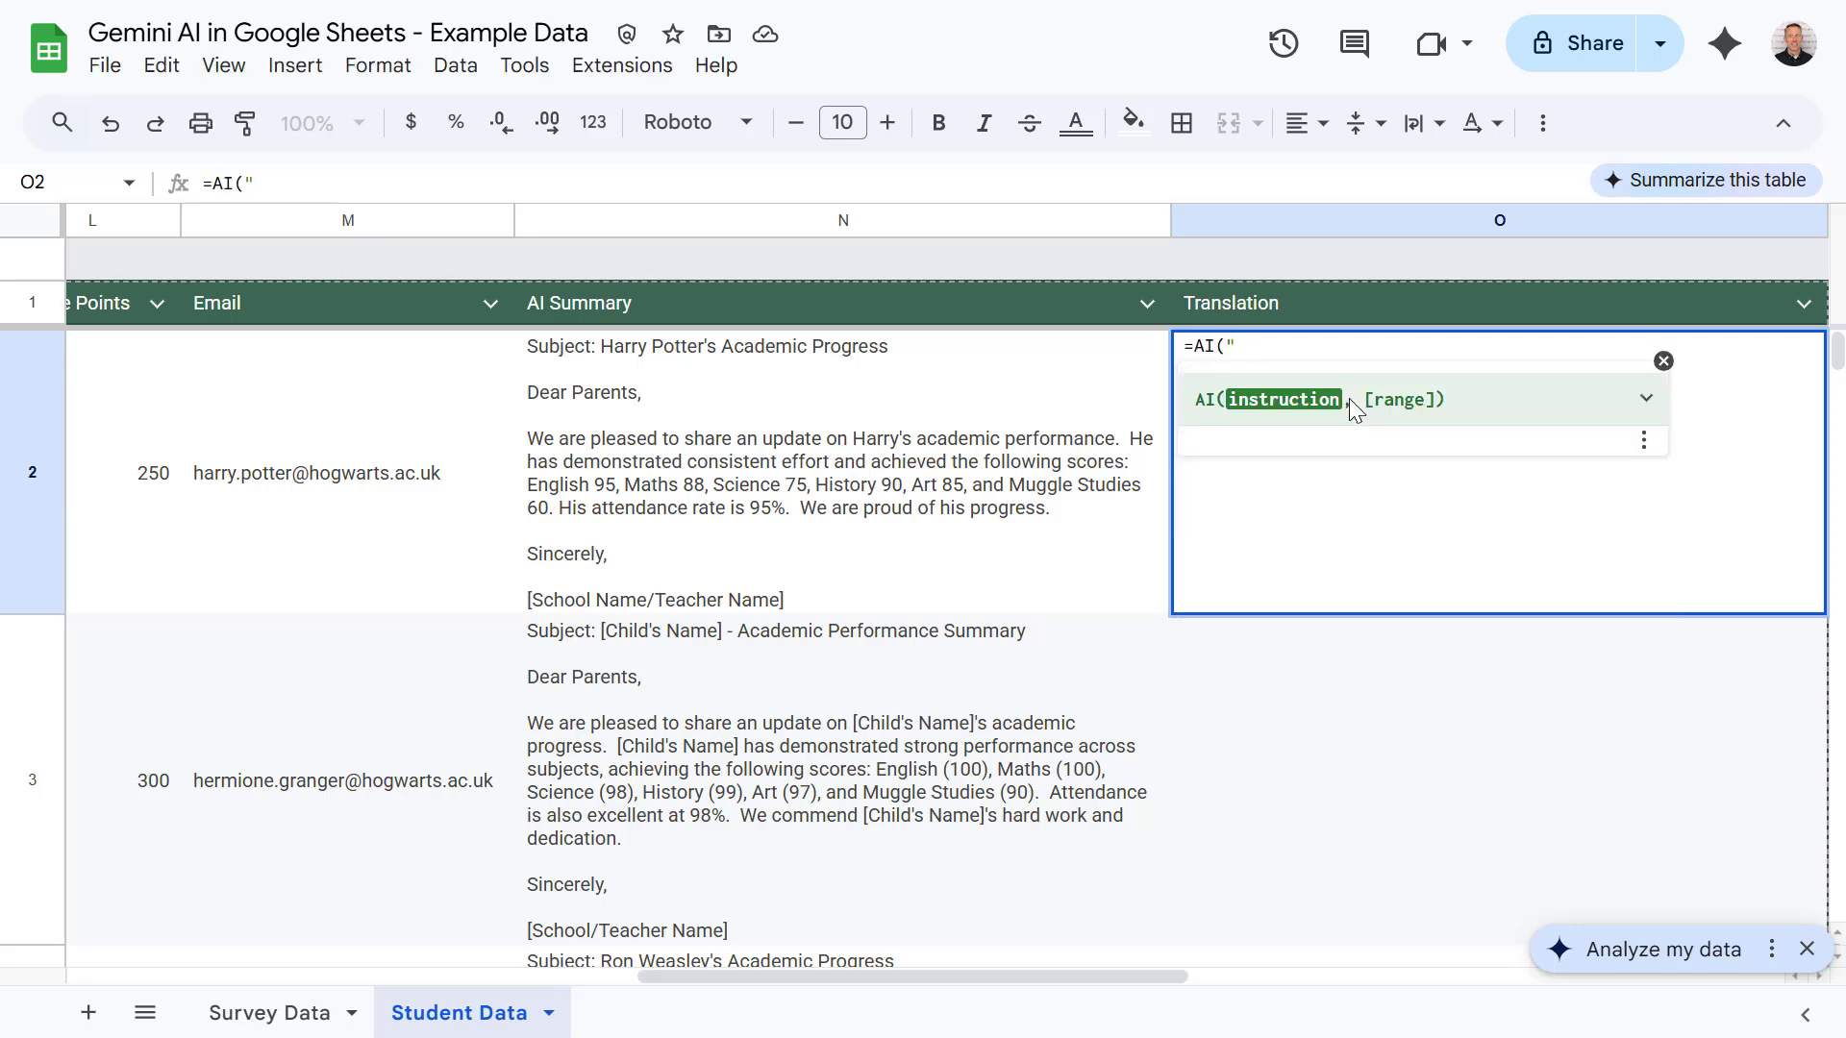
{"action": "type", "text": "Translate this English te"}
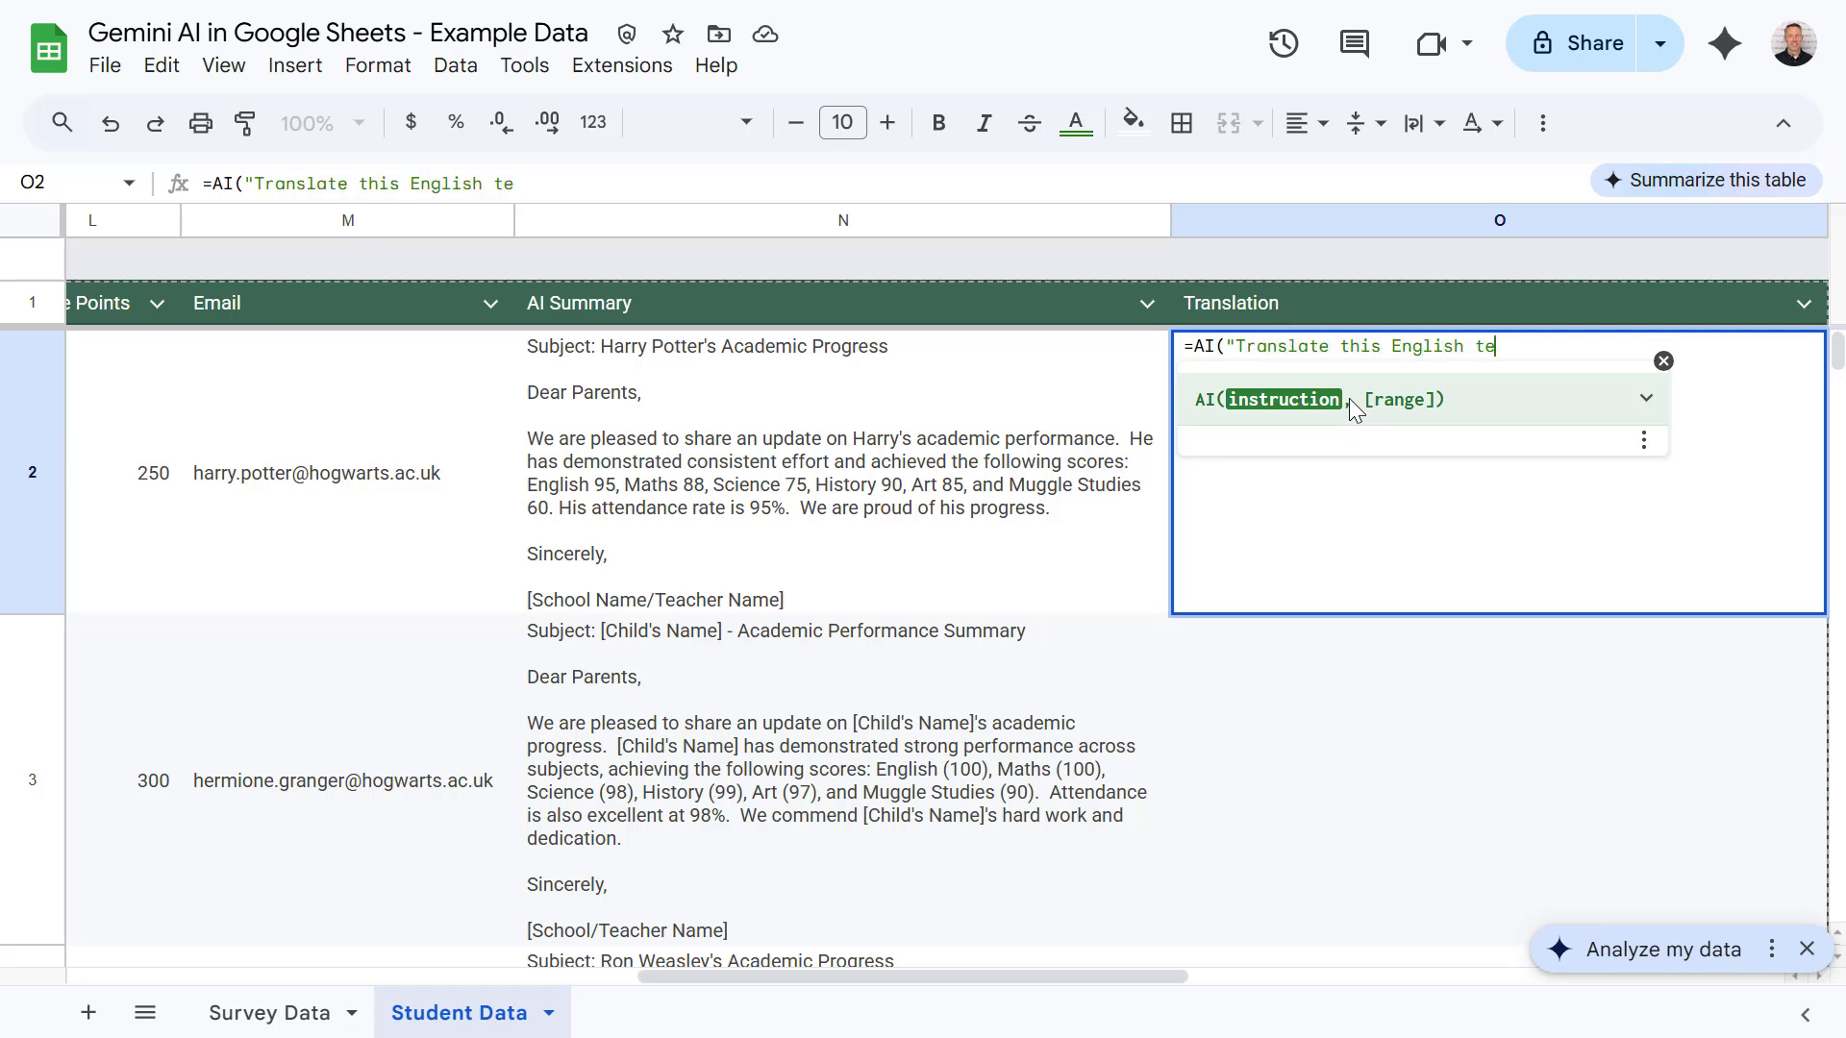
{"action": "type", "text": "xt to Spanish\","}
{"action": "left_click", "coordinate": [772, 413]}
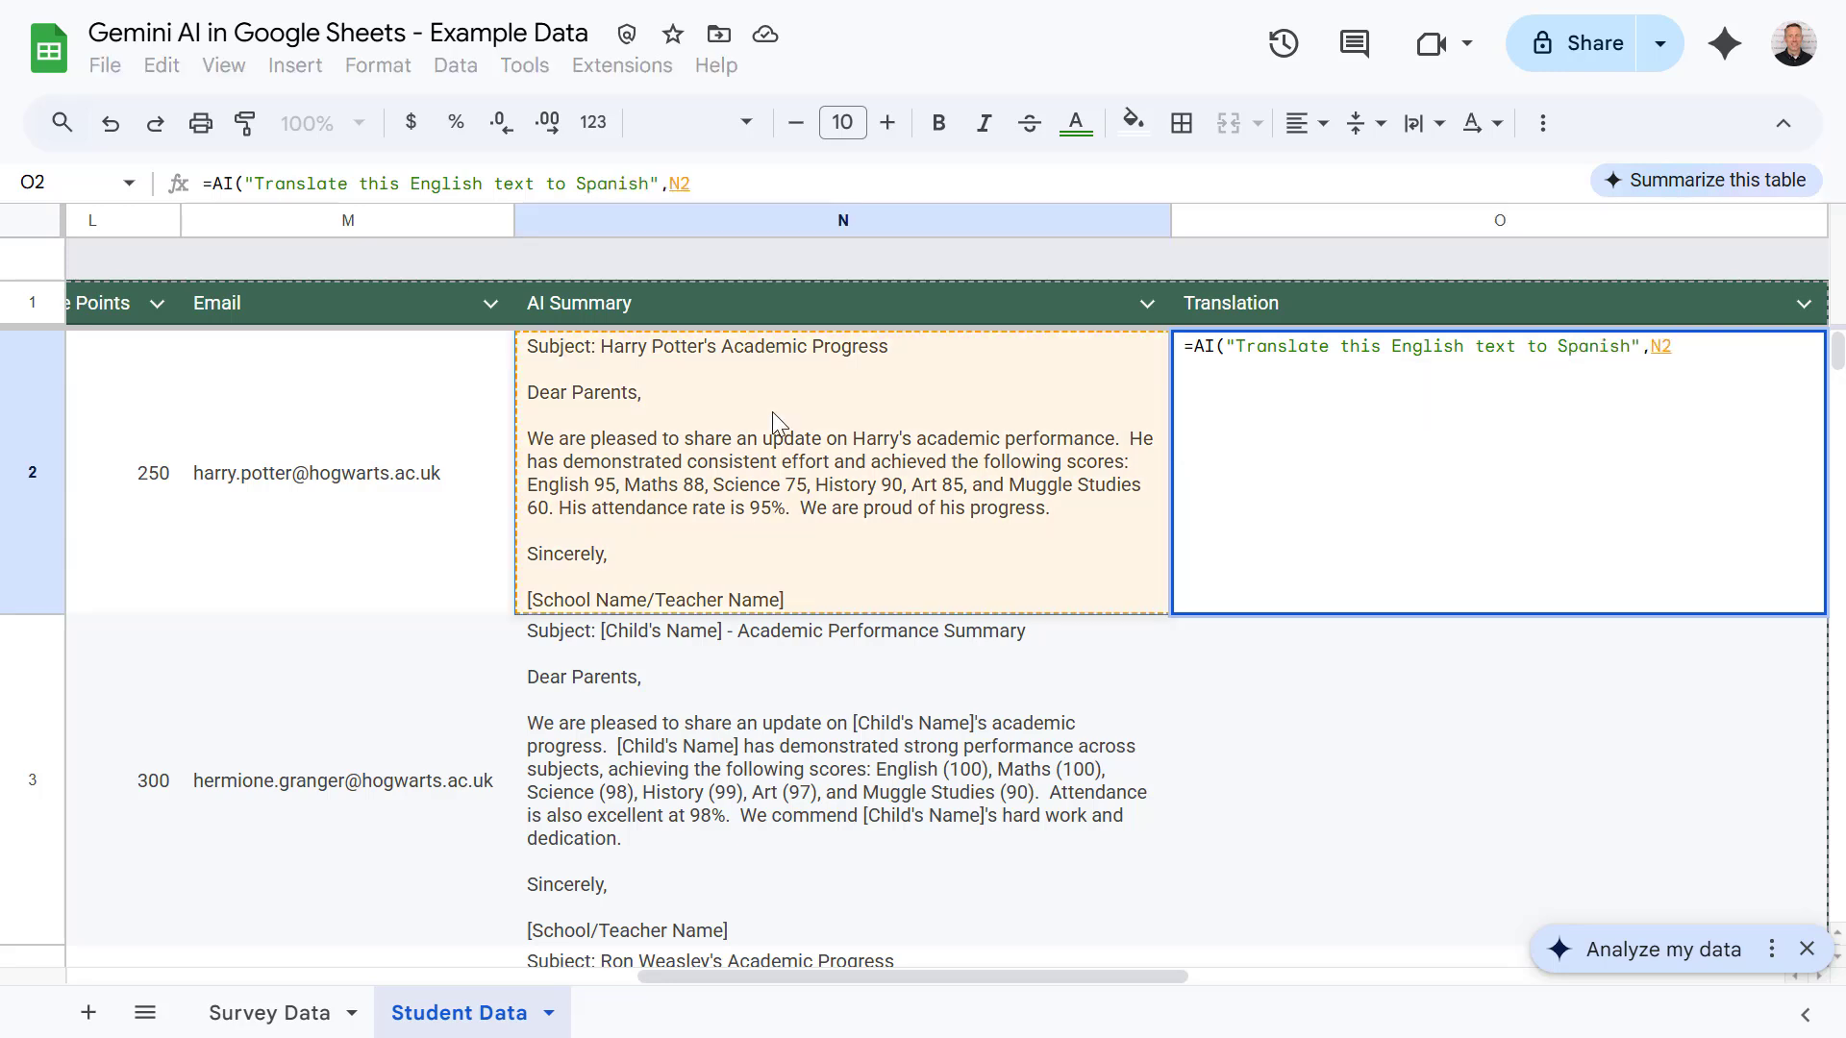
{"action": "type", "text": ")"}
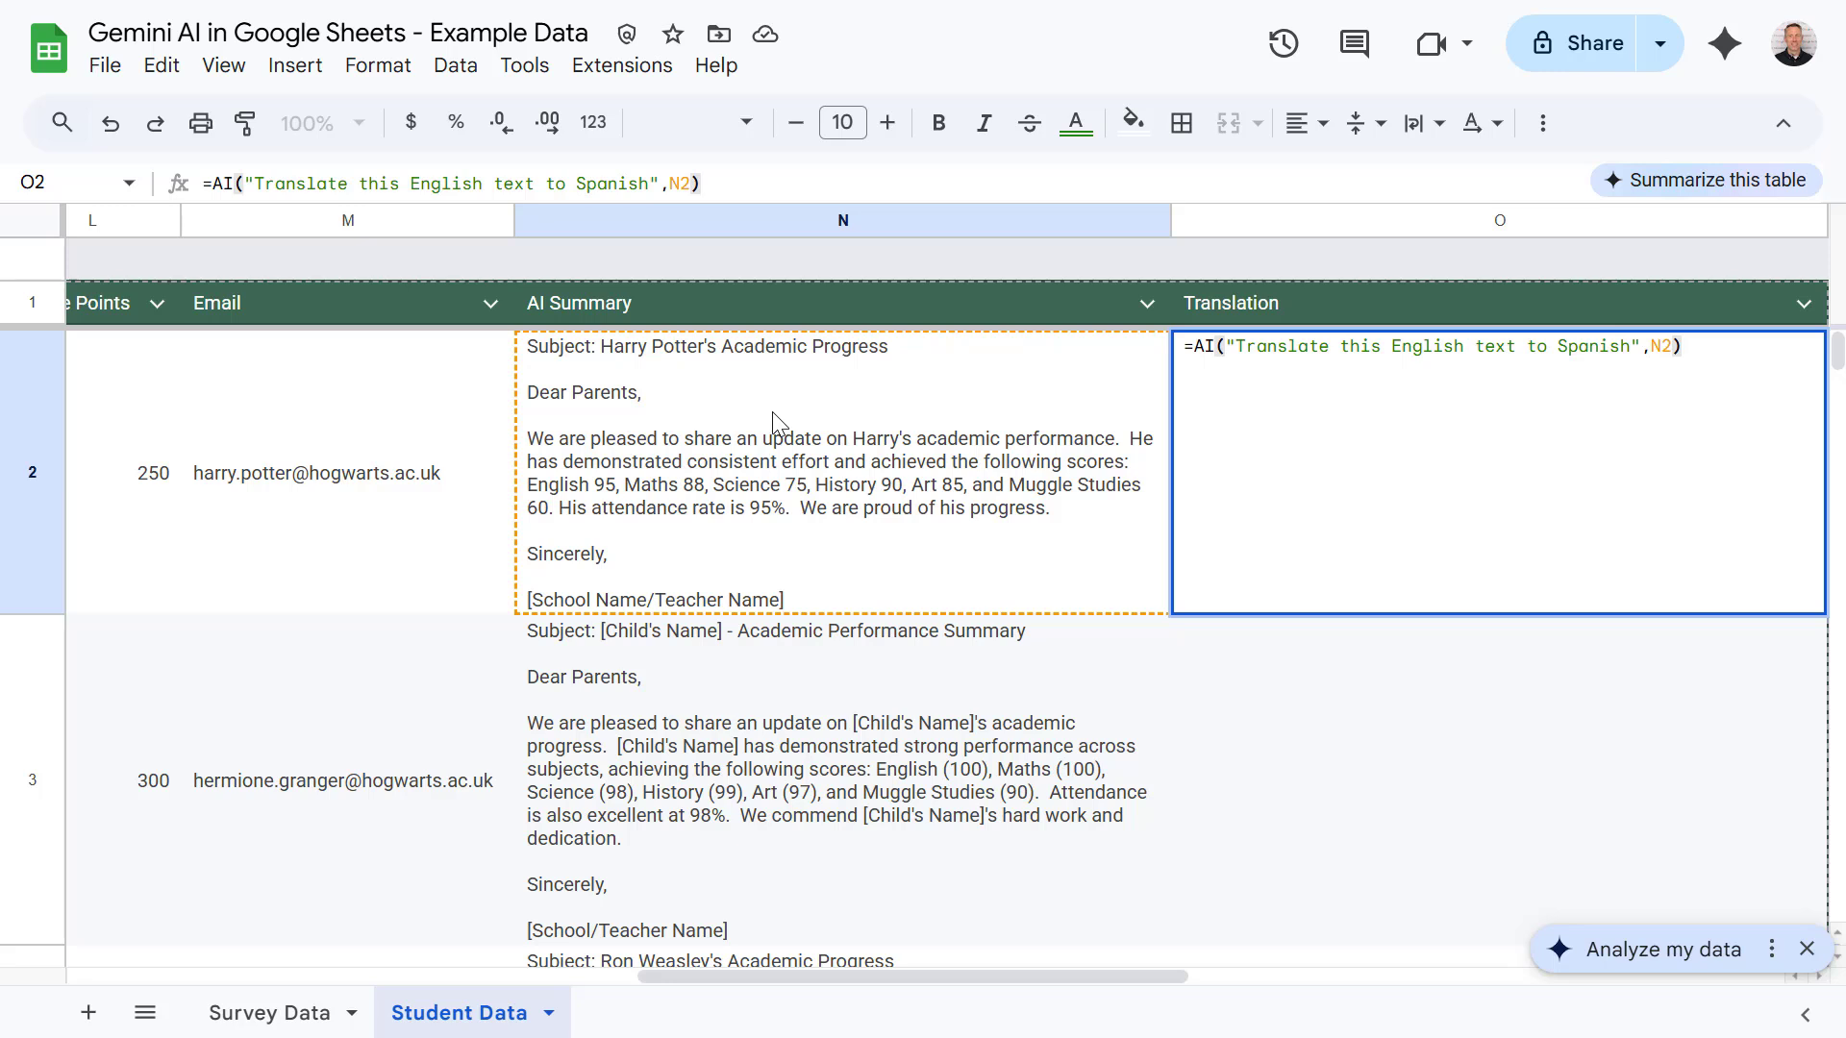
{"action": "key", "text": "Return"}
{"action": "left_click", "coordinate": [1386, 480]}
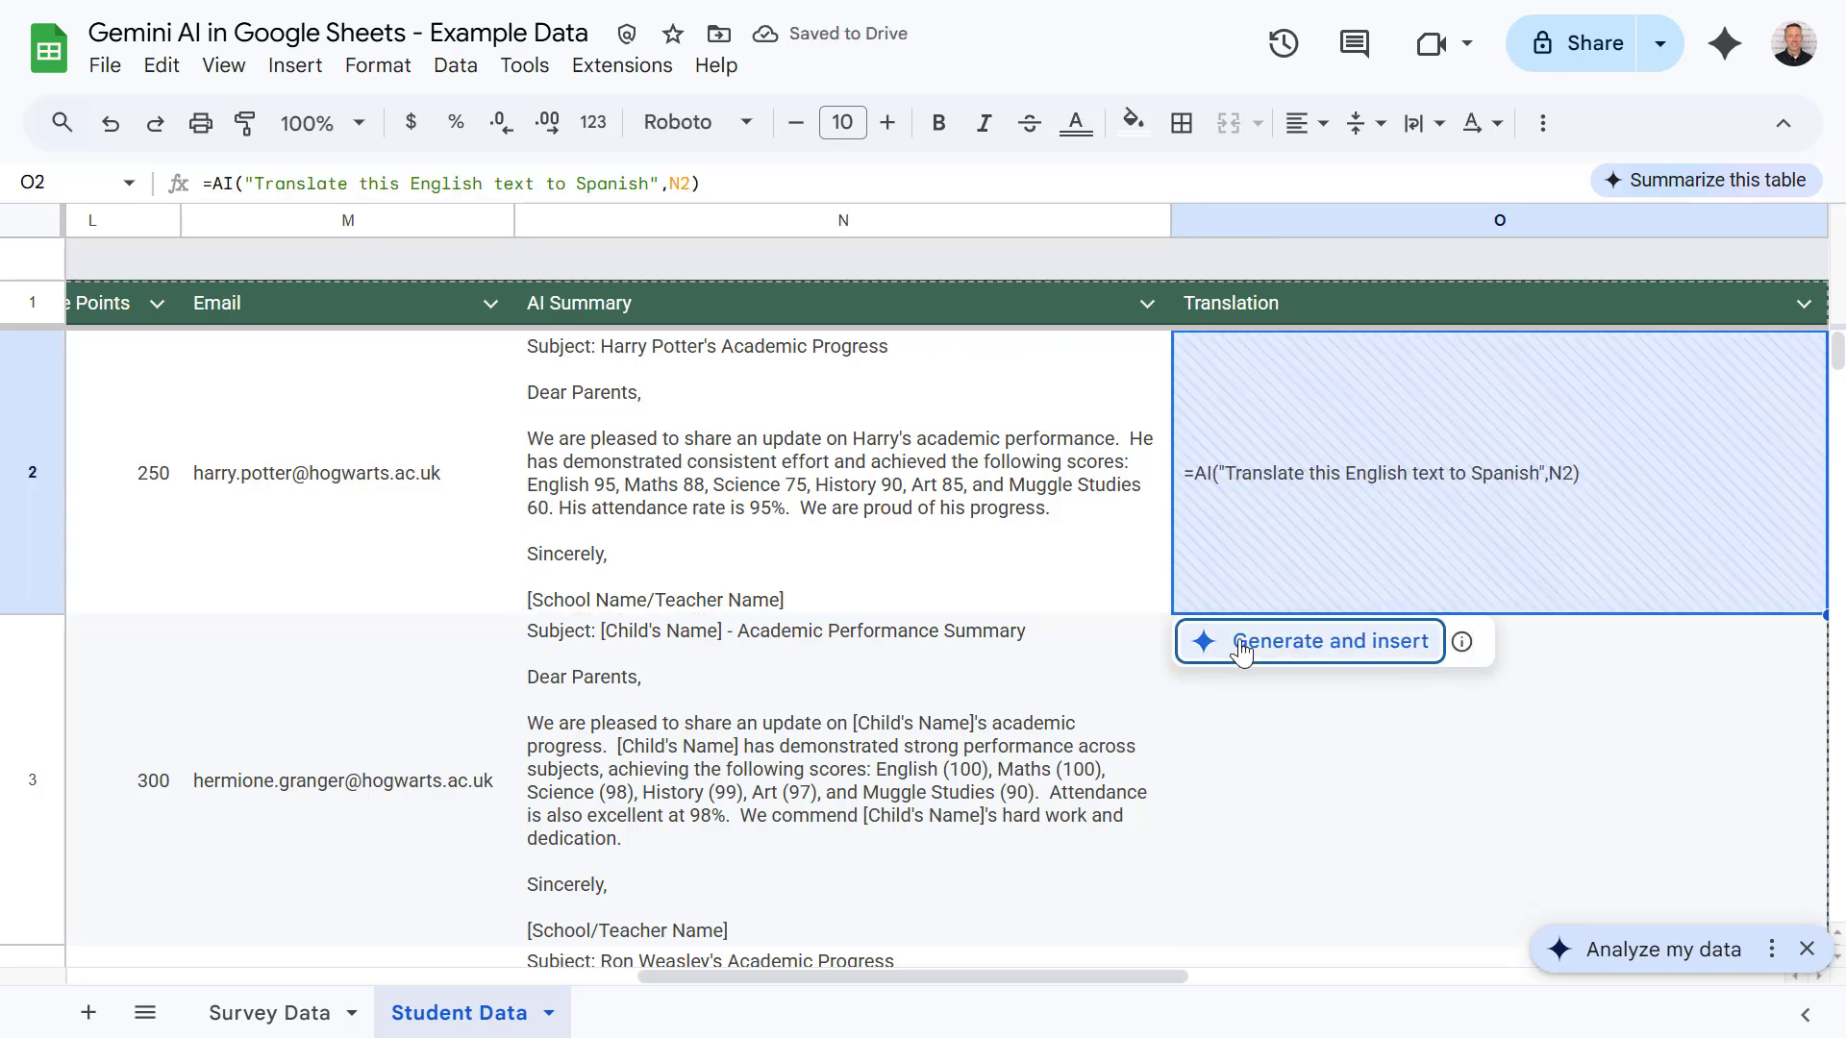
{"action": "left_click", "coordinate": [1240, 646]}
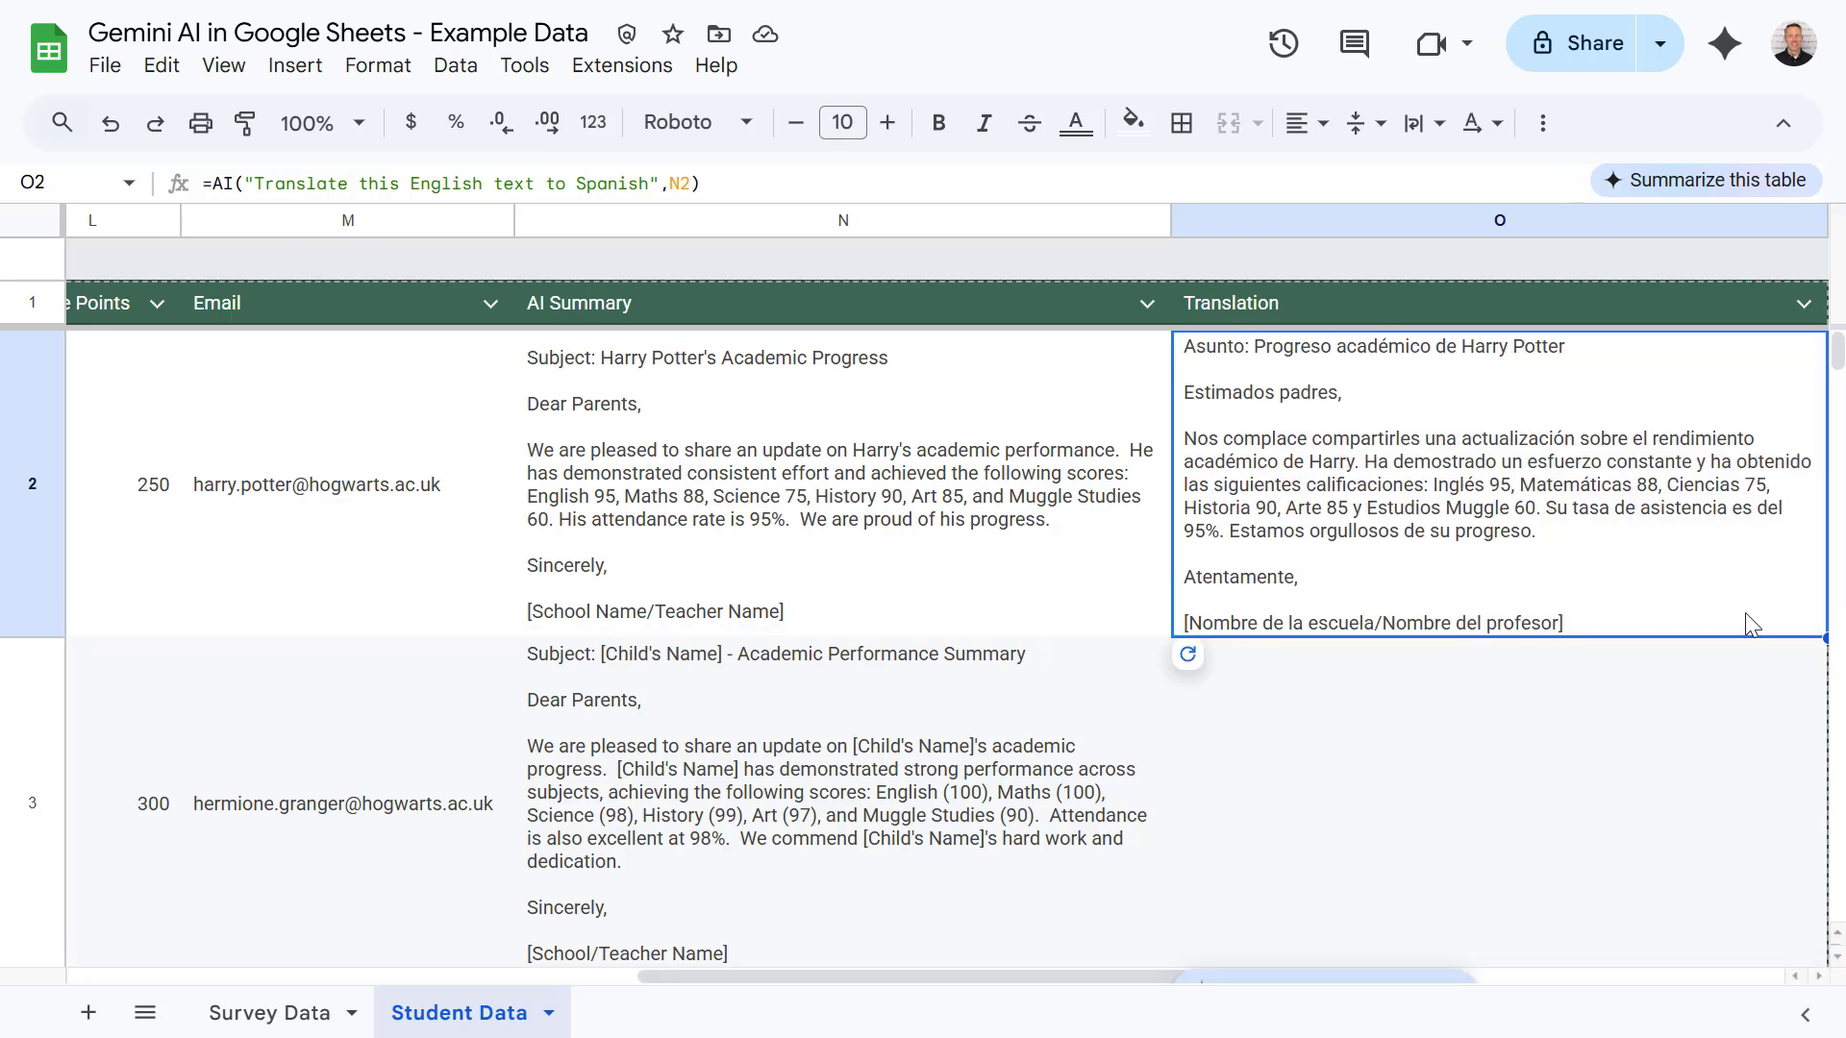
Step: Fill the translation formula down to O29, generate all 28 translations, and check them
{"action": "left_click_drag", "start_coordinate": [1824, 654], "coordinate": [1520, 673]}
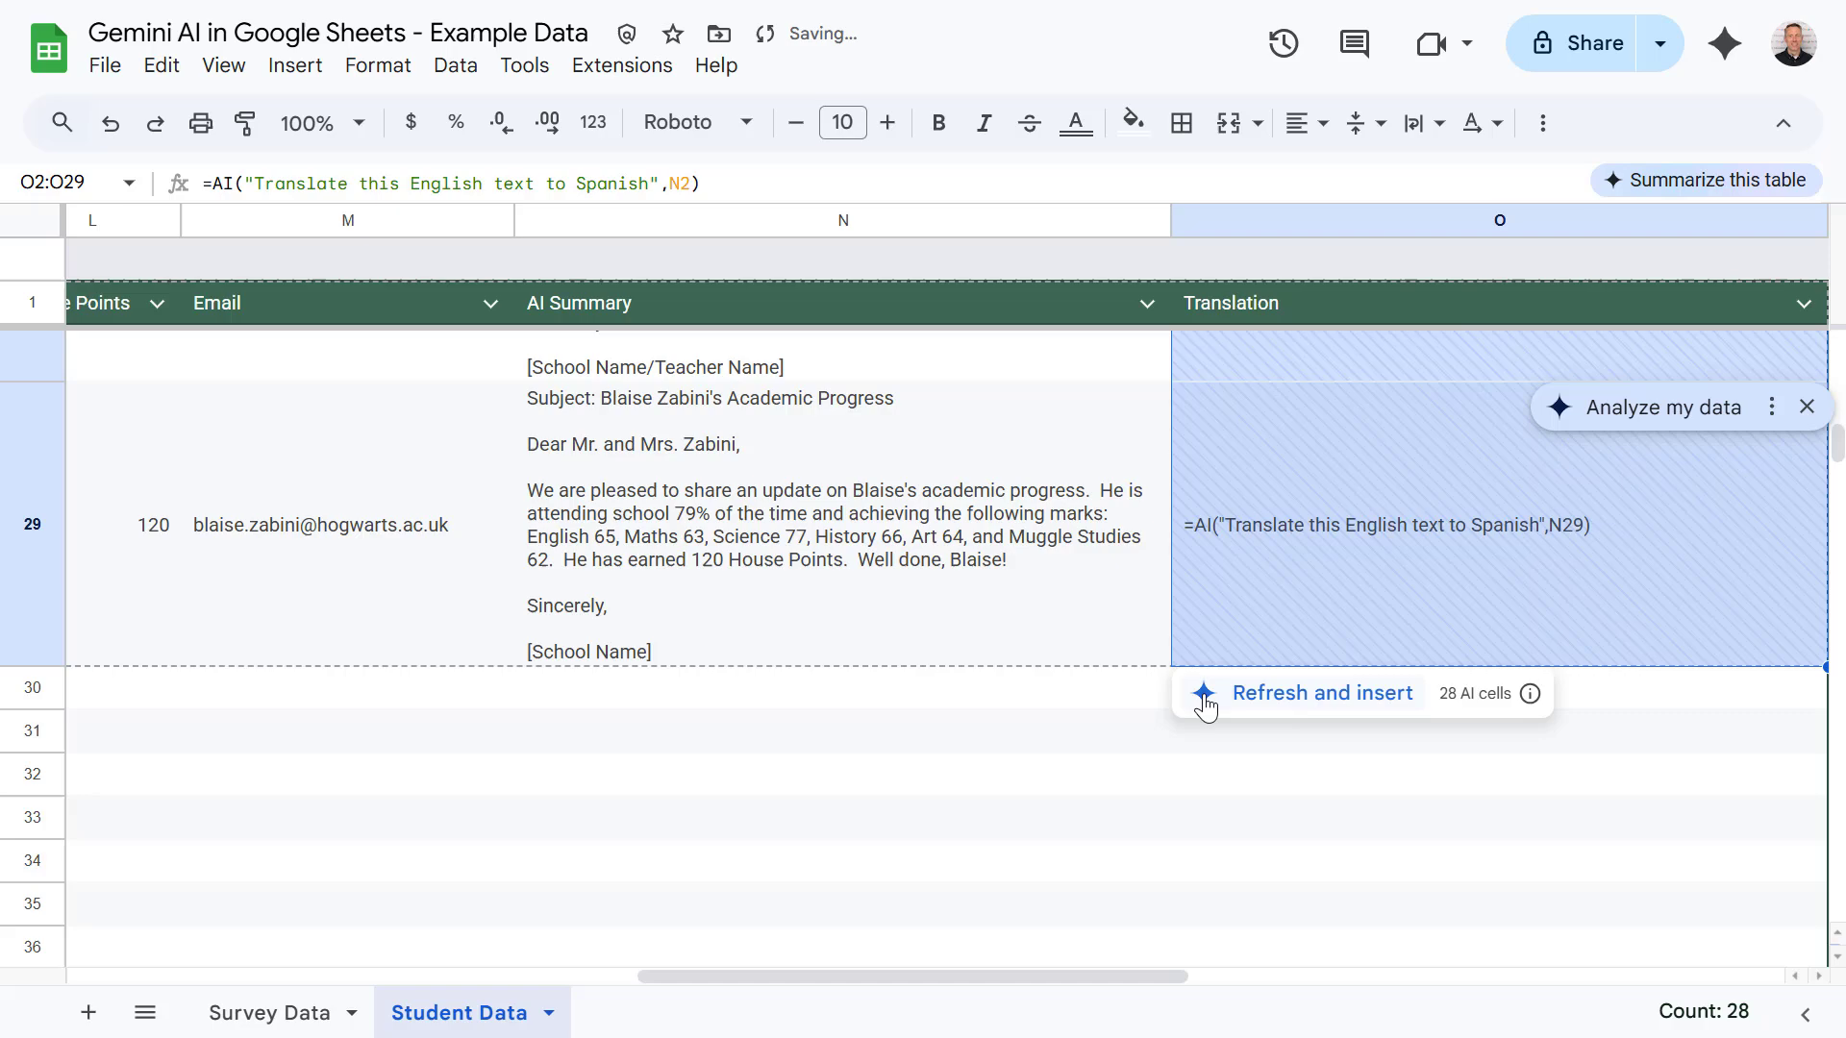
{"action": "left_click", "coordinate": [1259, 697]}
{"action": "scroll", "coordinate": [1344, 679], "scroll_direction": "up", "scroll_amount": 20}
{"action": "left_click", "coordinate": [1371, 709]}
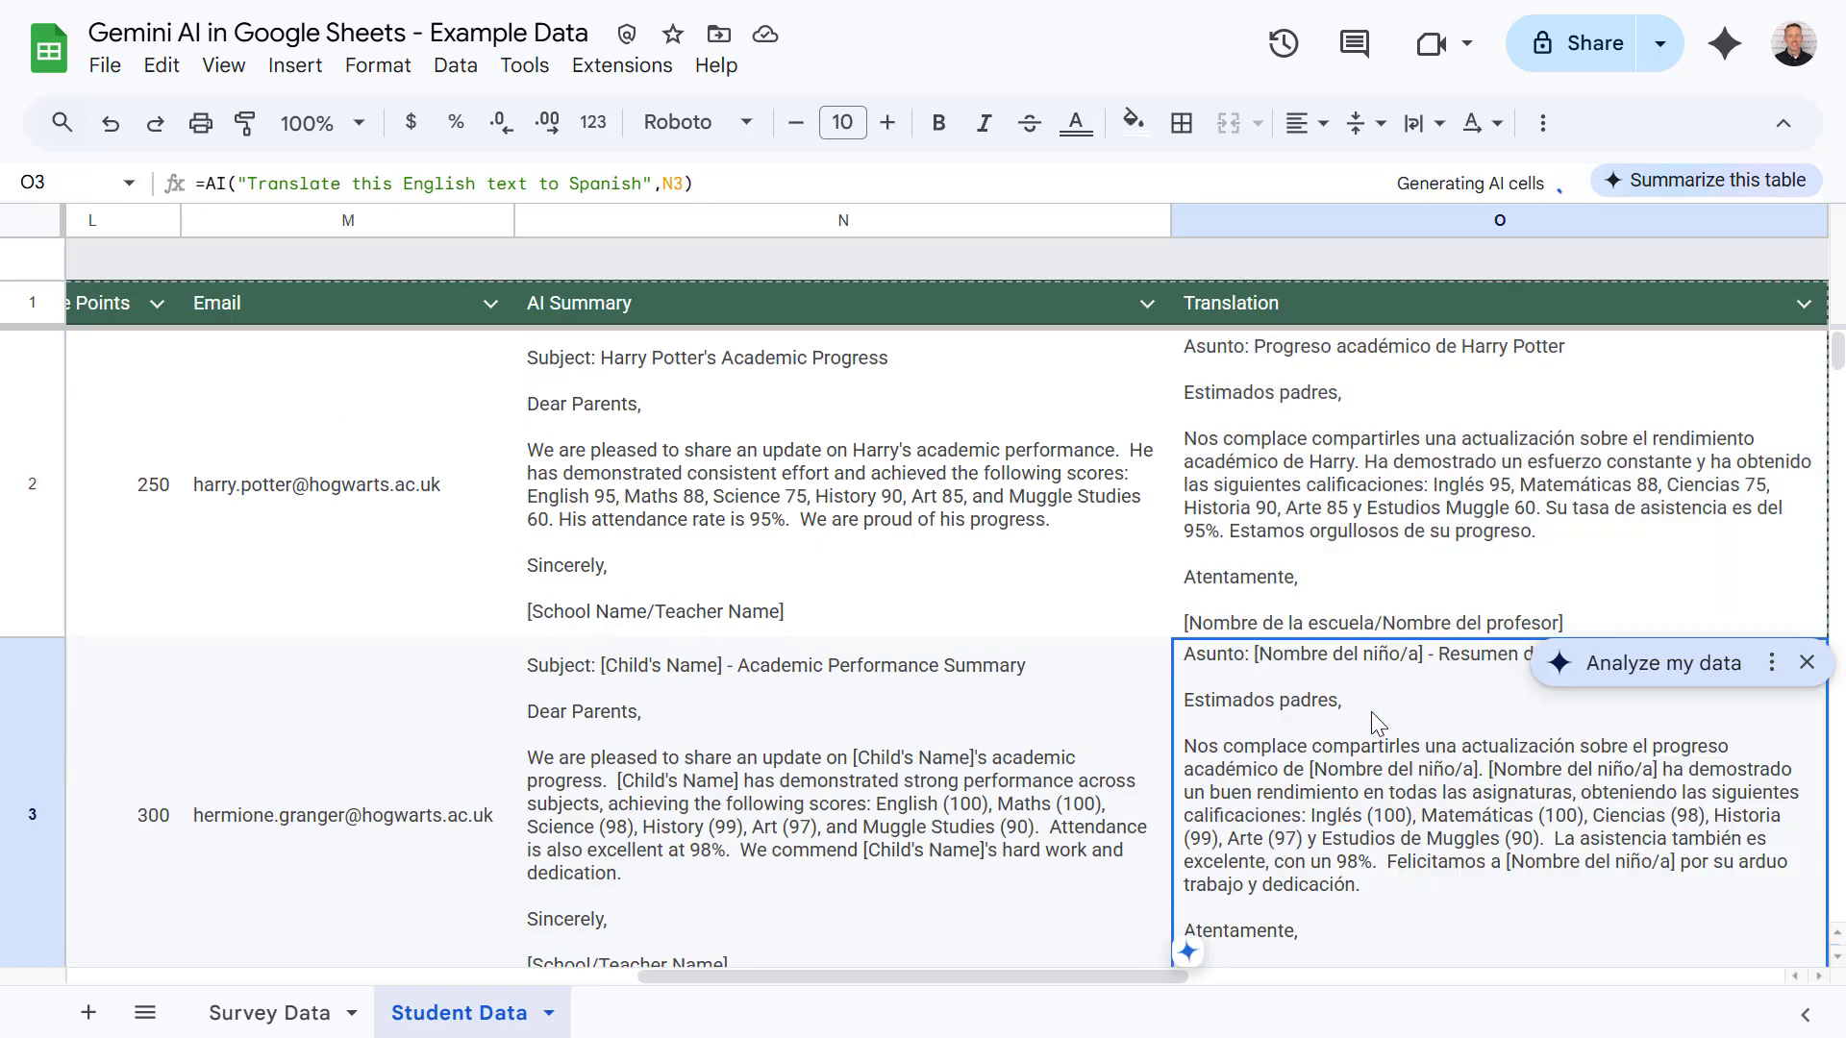
{"action": "scroll", "coordinate": [1371, 708], "scroll_direction": "down", "scroll_amount": 7}
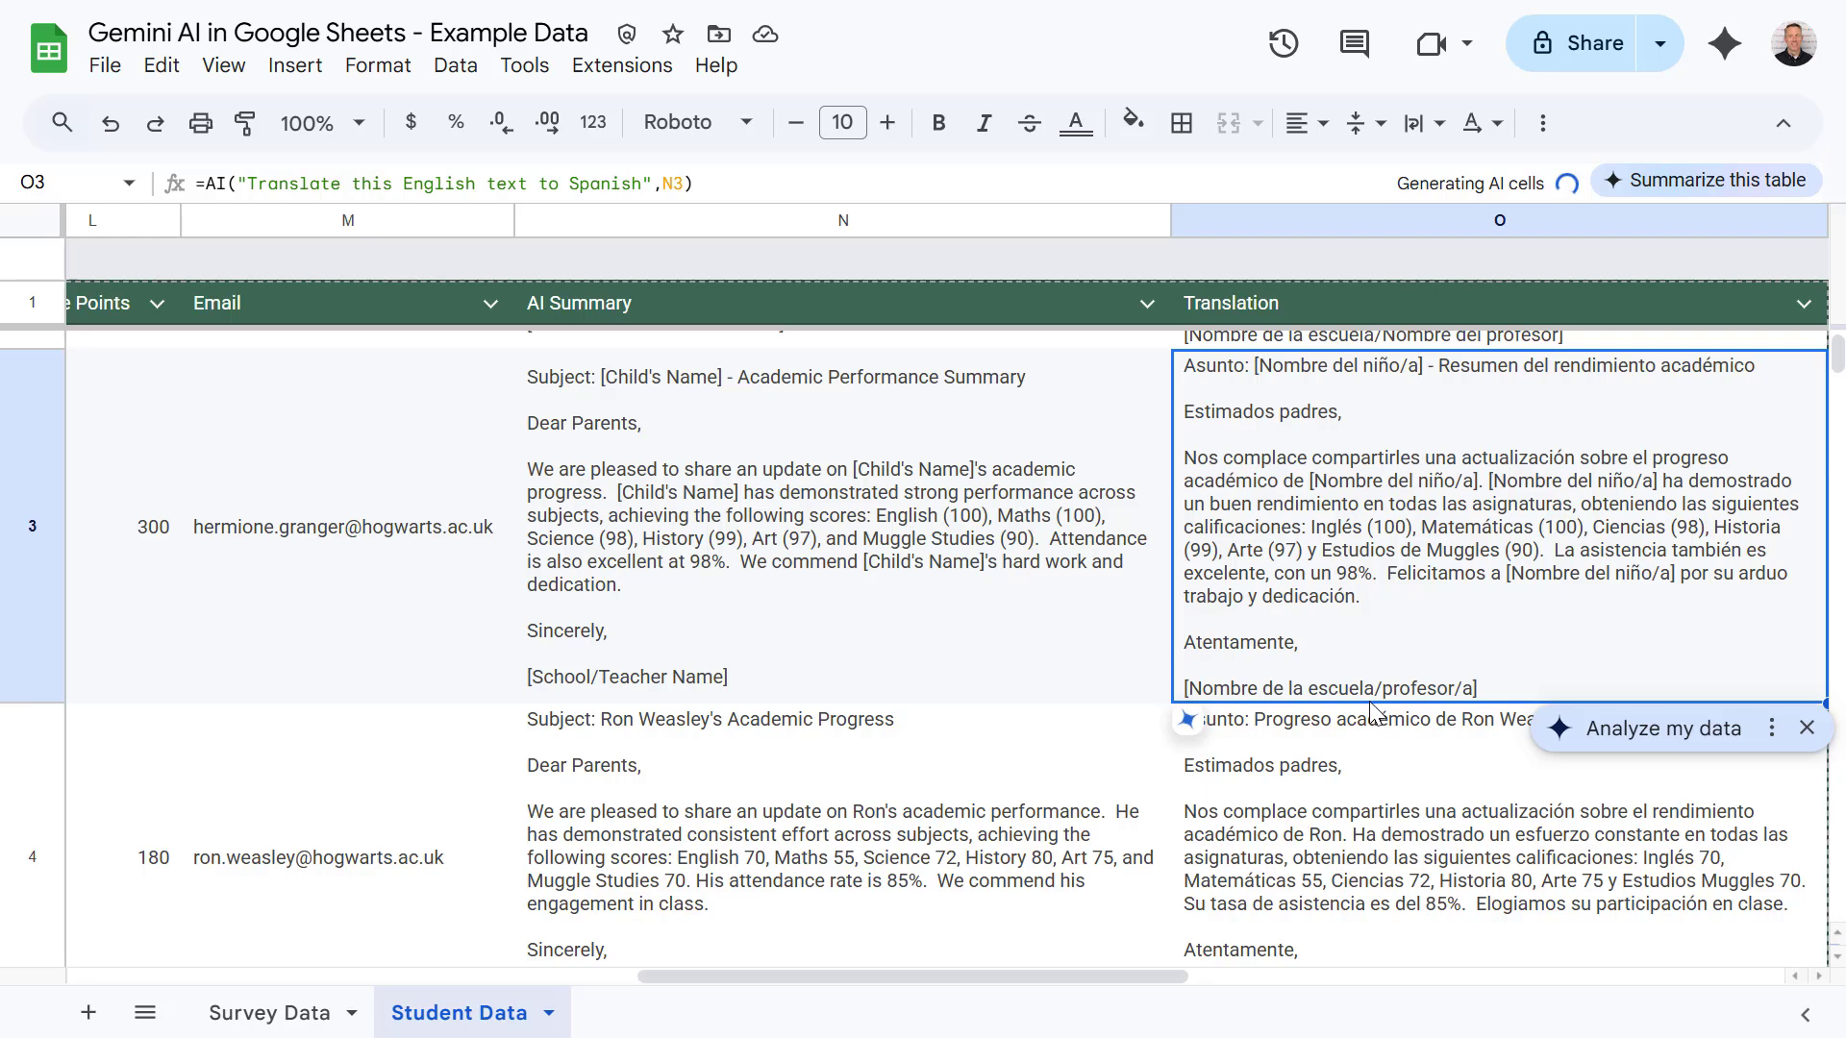
{"action": "scroll", "coordinate": [1375, 682], "scroll_direction": "down", "scroll_amount": 3}
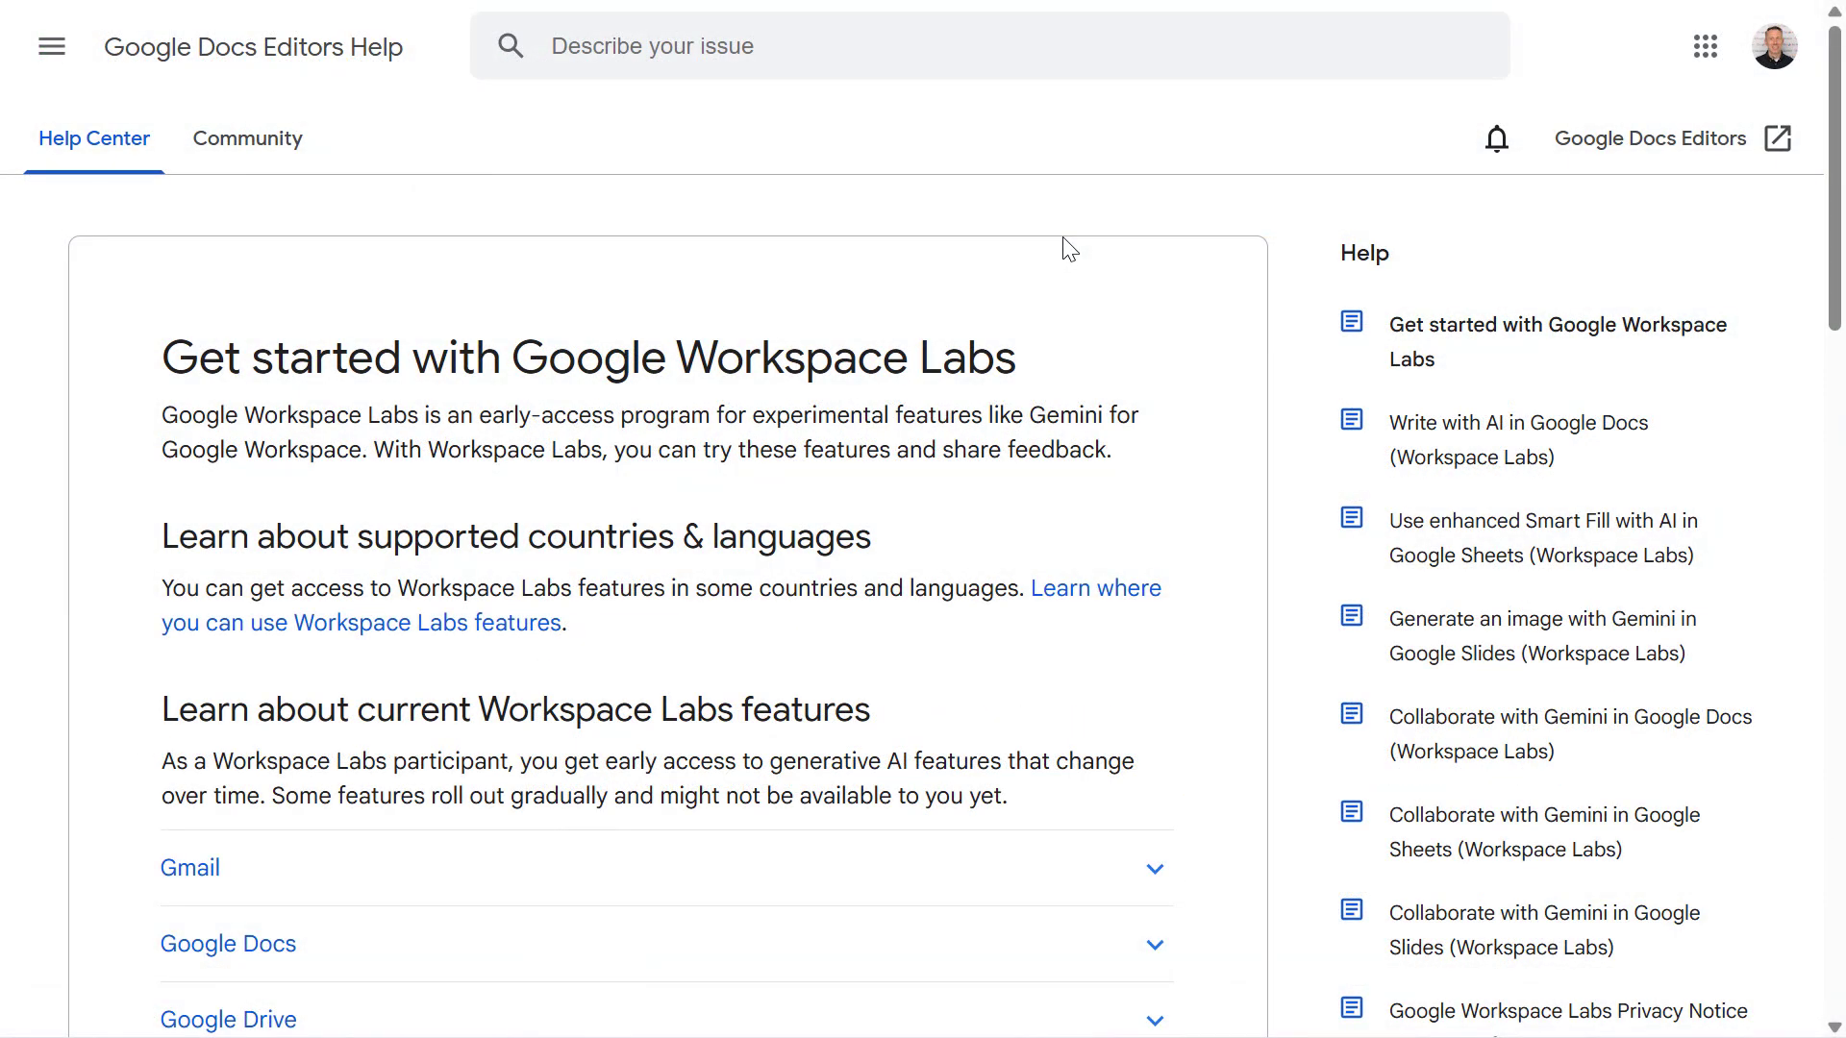
Step: Expand the Google Sheets features under Workspace Labs in the help article
{"action": "scroll", "coordinate": [1069, 249], "scroll_direction": "down", "scroll_amount": 6}
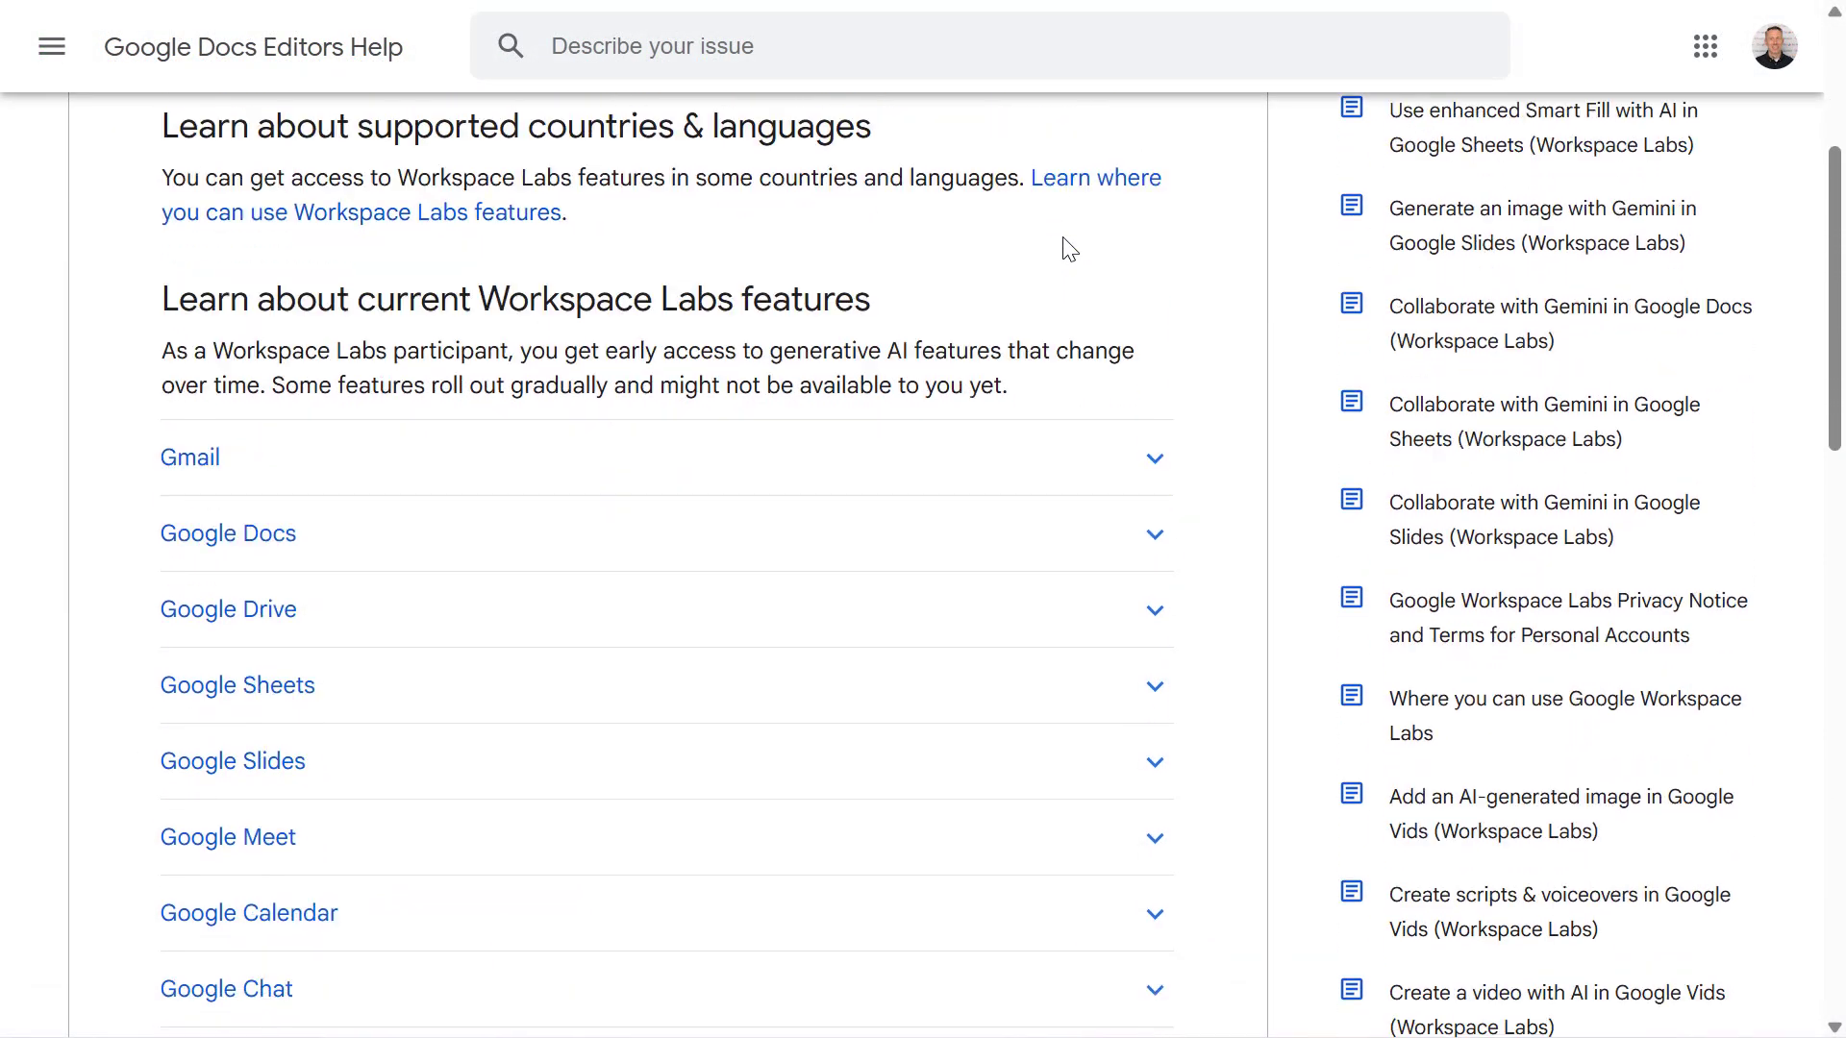
{"action": "scroll", "coordinate": [1067, 248], "scroll_direction": "down", "scroll_amount": 2}
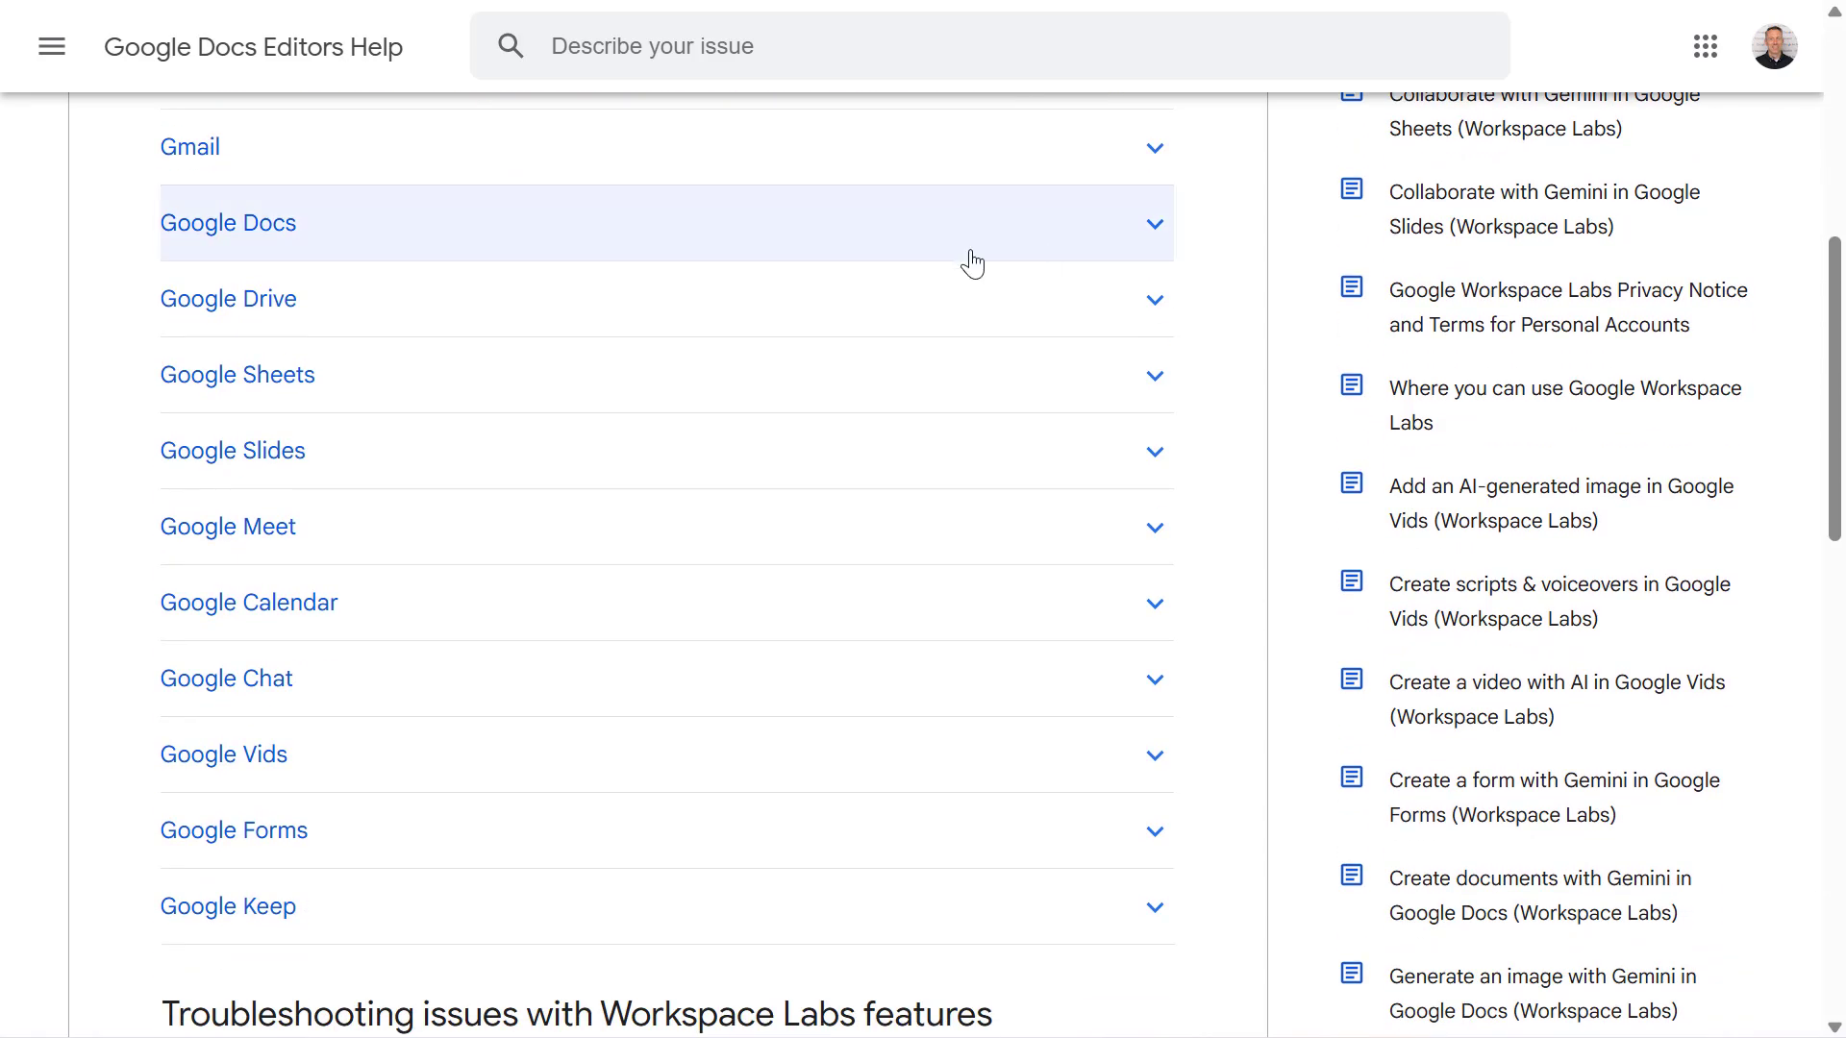
{"action": "left_click", "coordinate": [296, 375]}
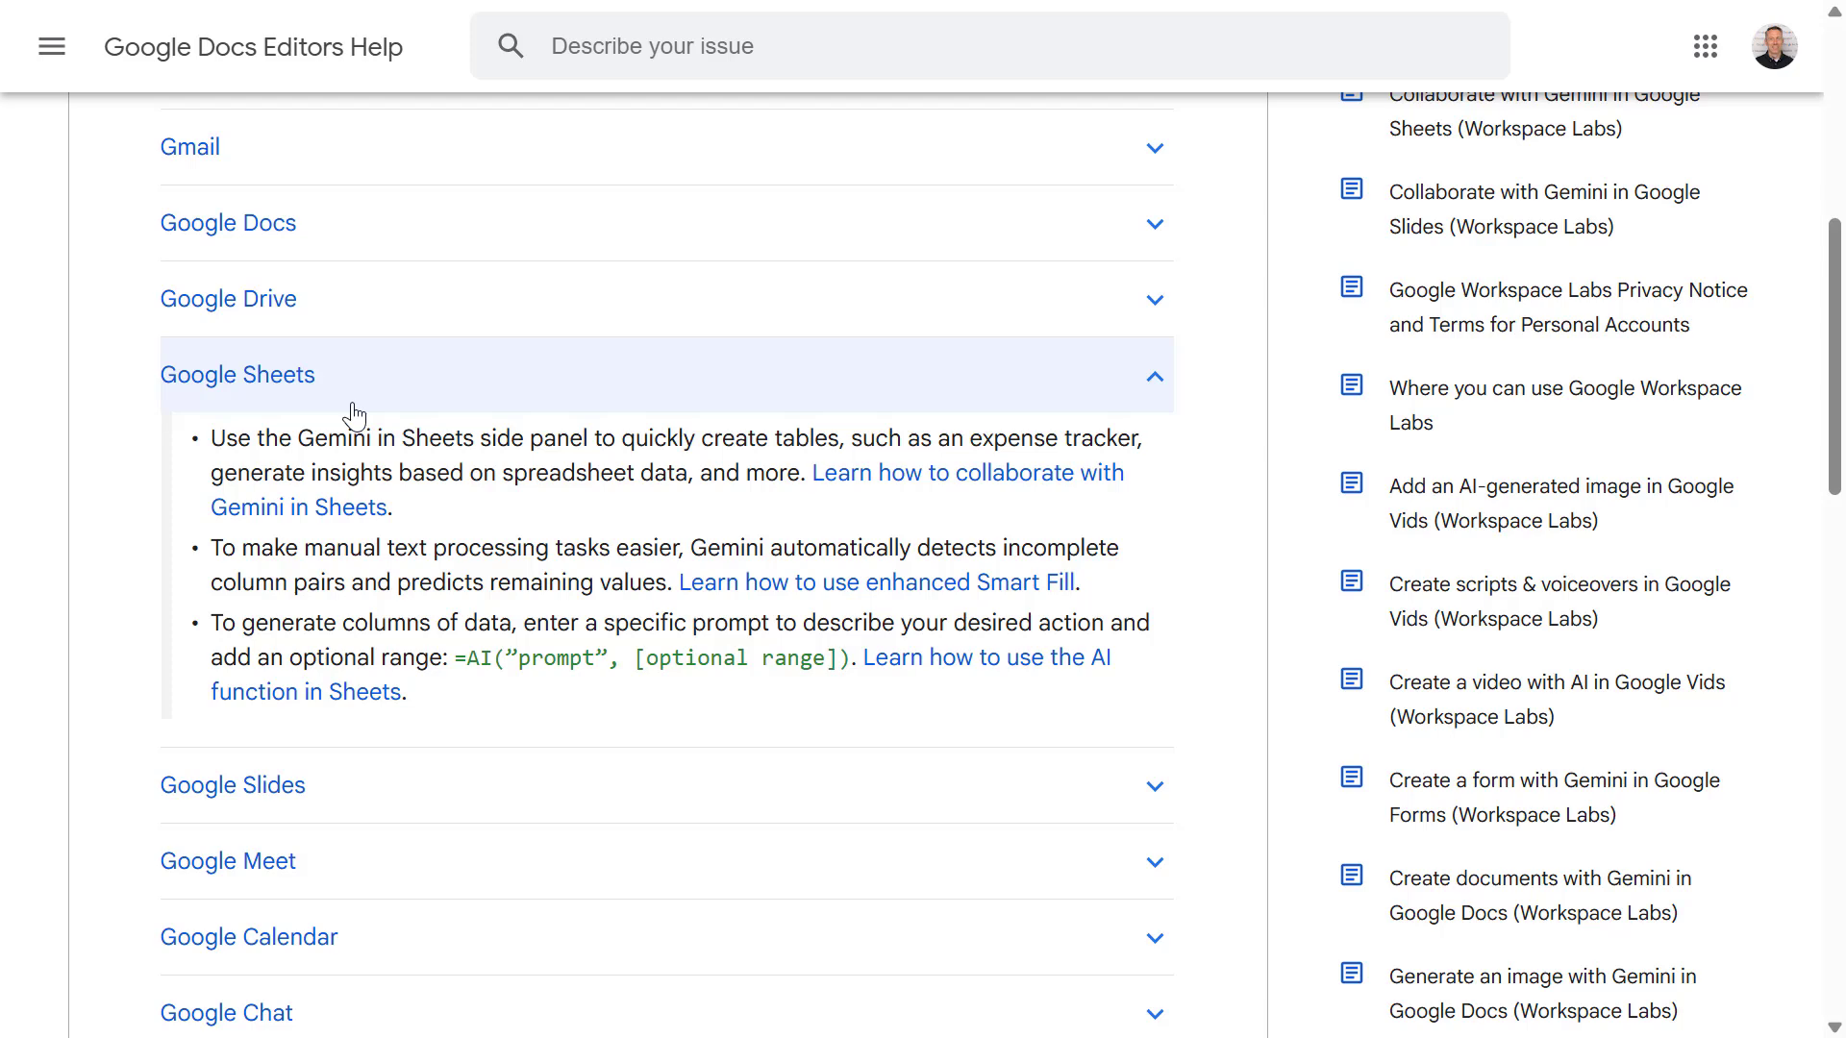
{"action": "scroll", "coordinate": [387, 424], "scroll_direction": "down", "scroll_amount": 3}
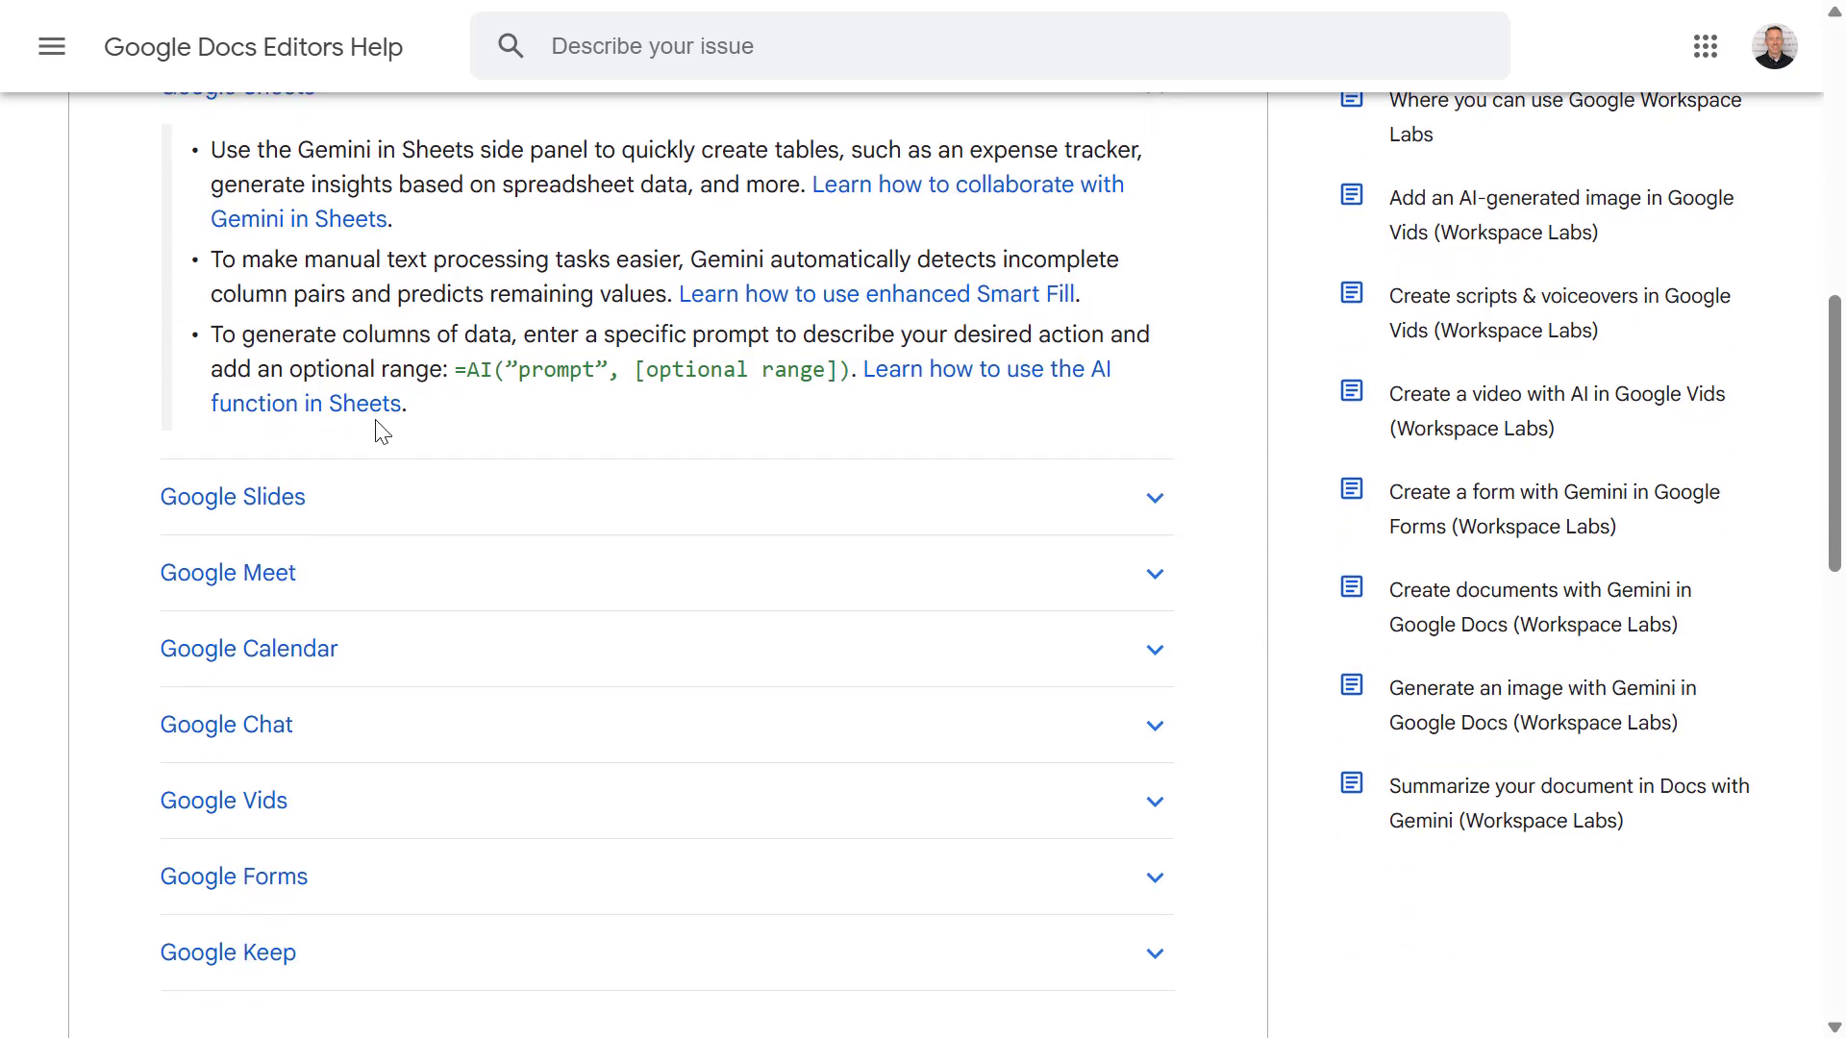
Step: Open the 'Learn how to use the AI function in Sheets' article and scroll to its samples
{"action": "left_click", "coordinate": [959, 372]}
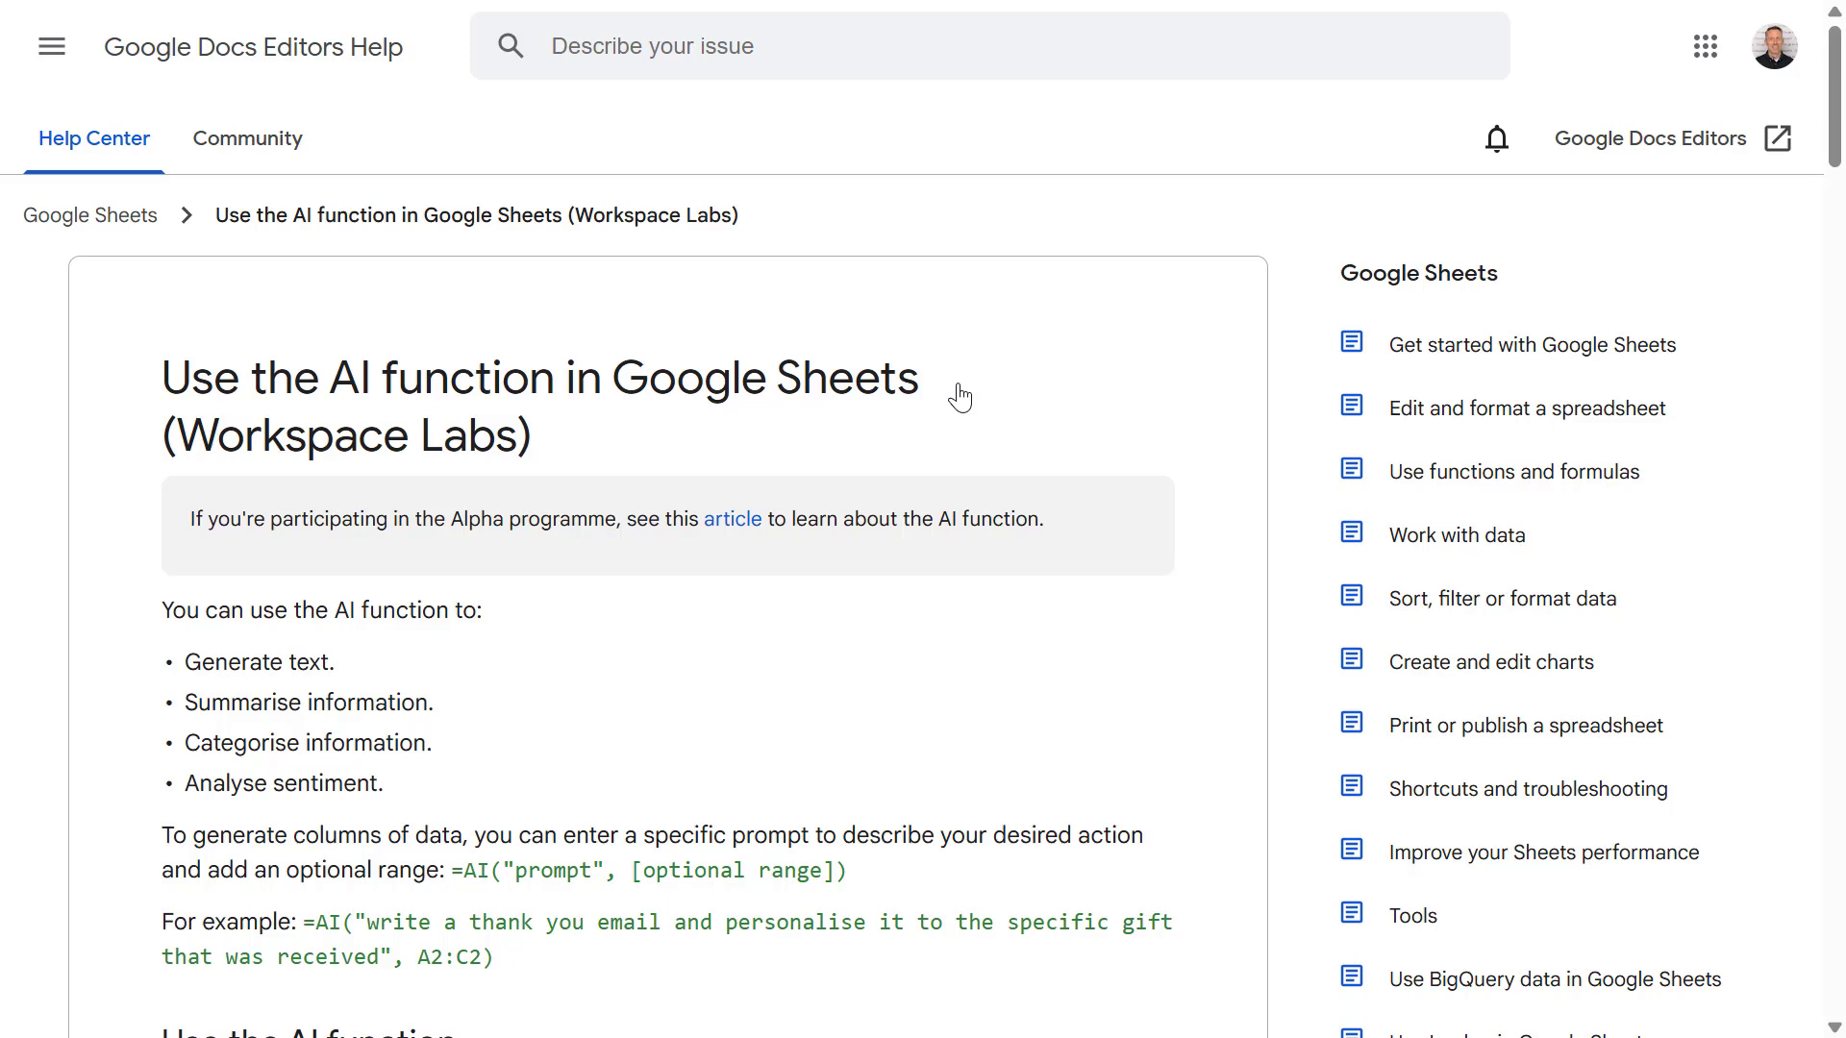
{"action": "scroll", "coordinate": [959, 396], "scroll_direction": "down", "scroll_amount": 6}
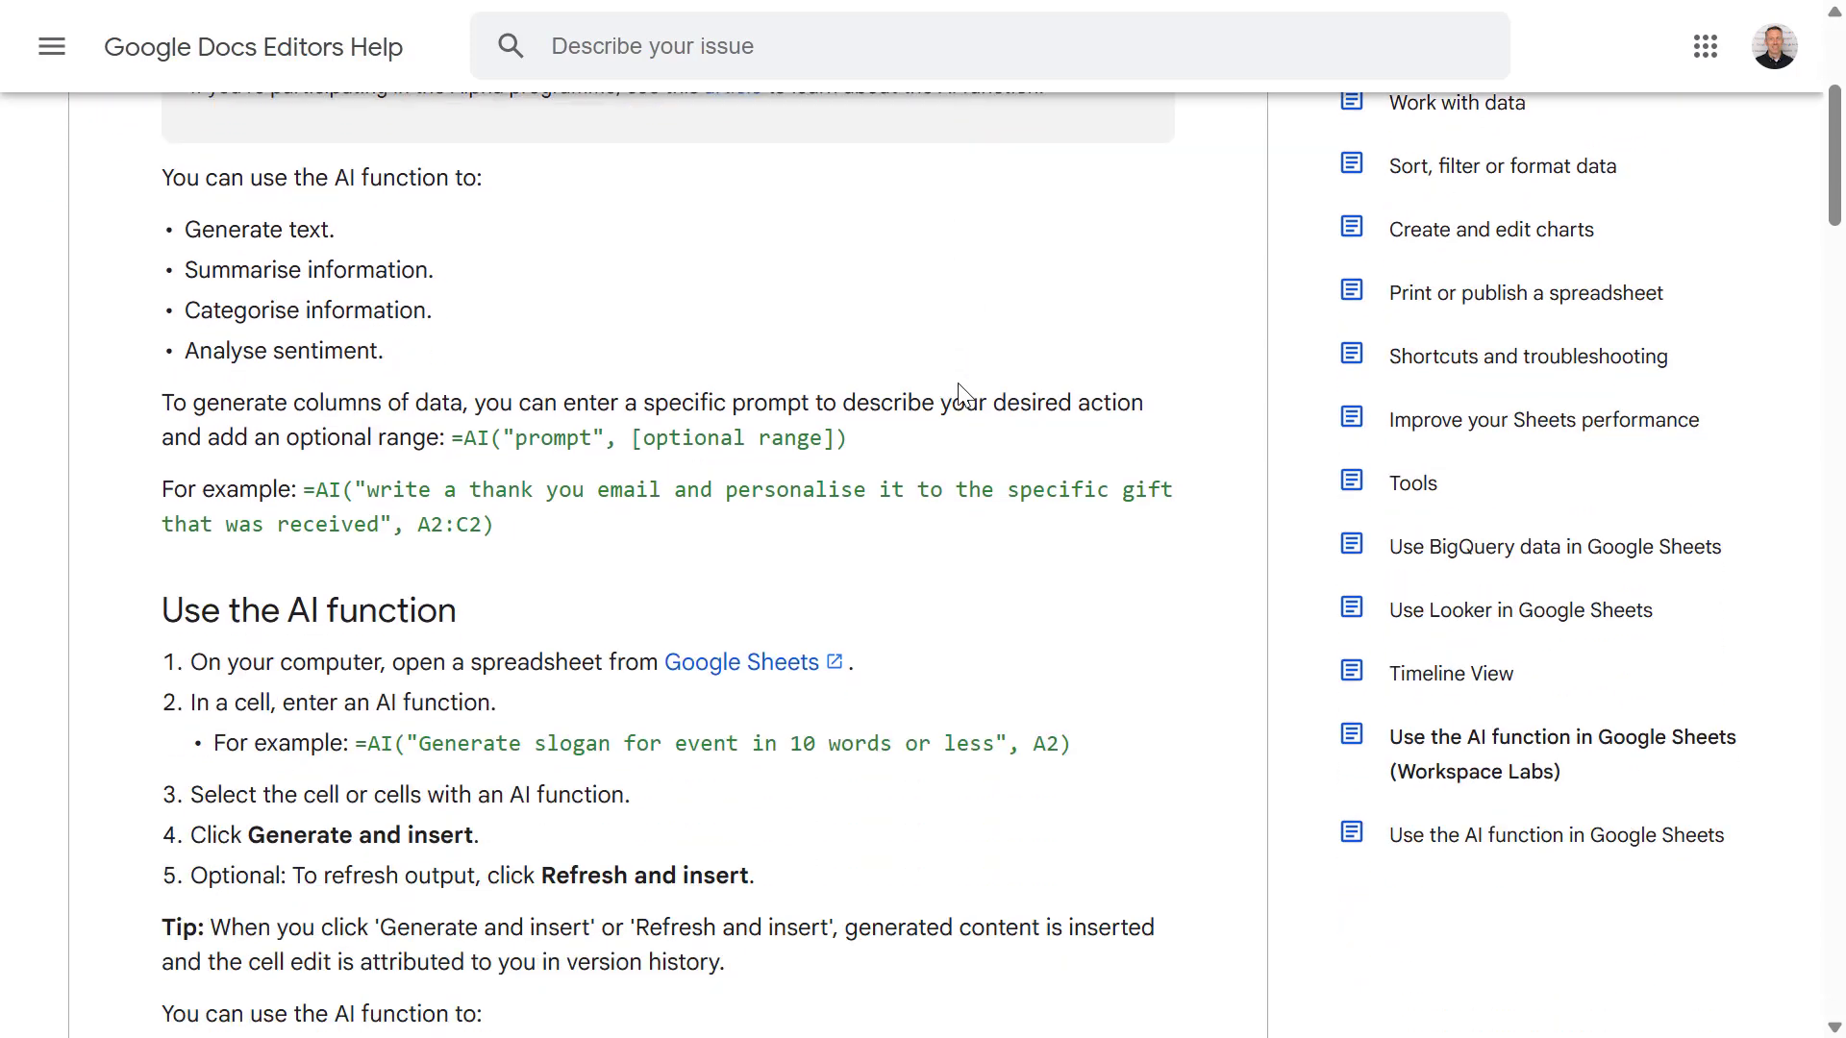
{"action": "scroll", "coordinate": [964, 395], "scroll_direction": "down", "scroll_amount": 2}
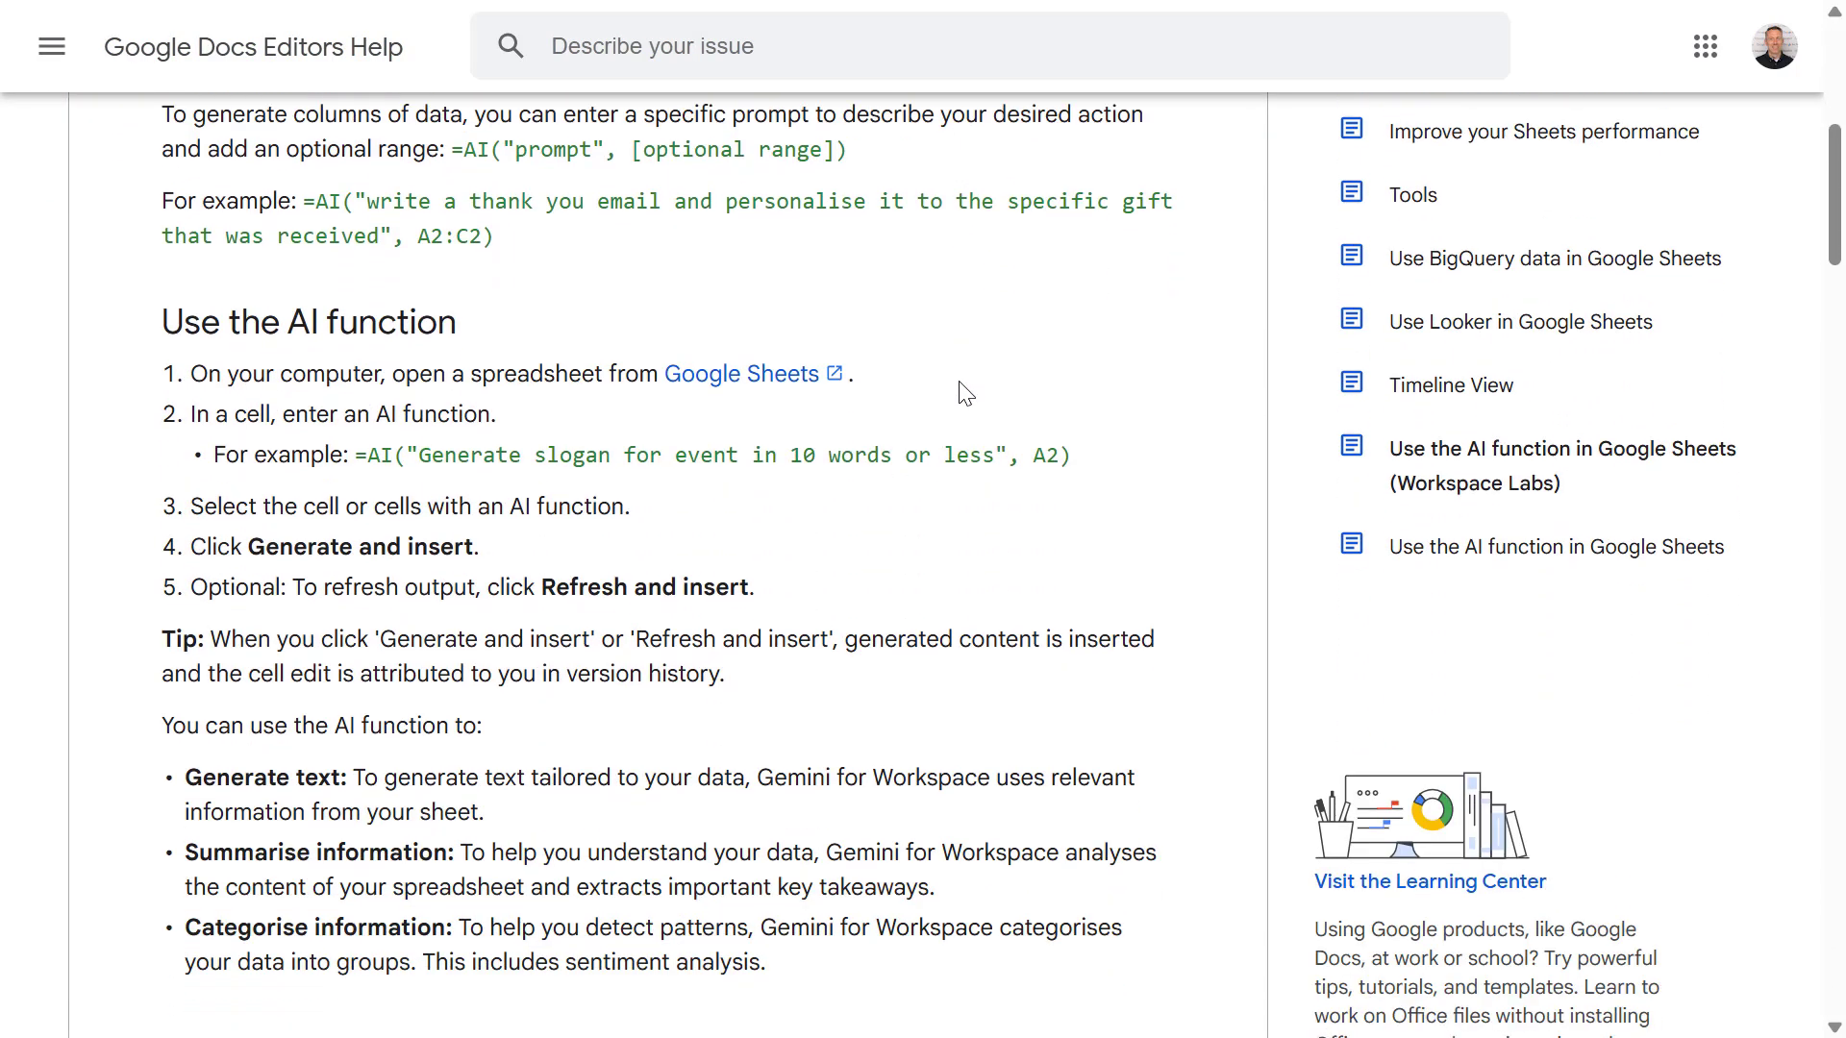
{"action": "scroll", "coordinate": [964, 394], "scroll_direction": "down", "scroll_amount": 5}
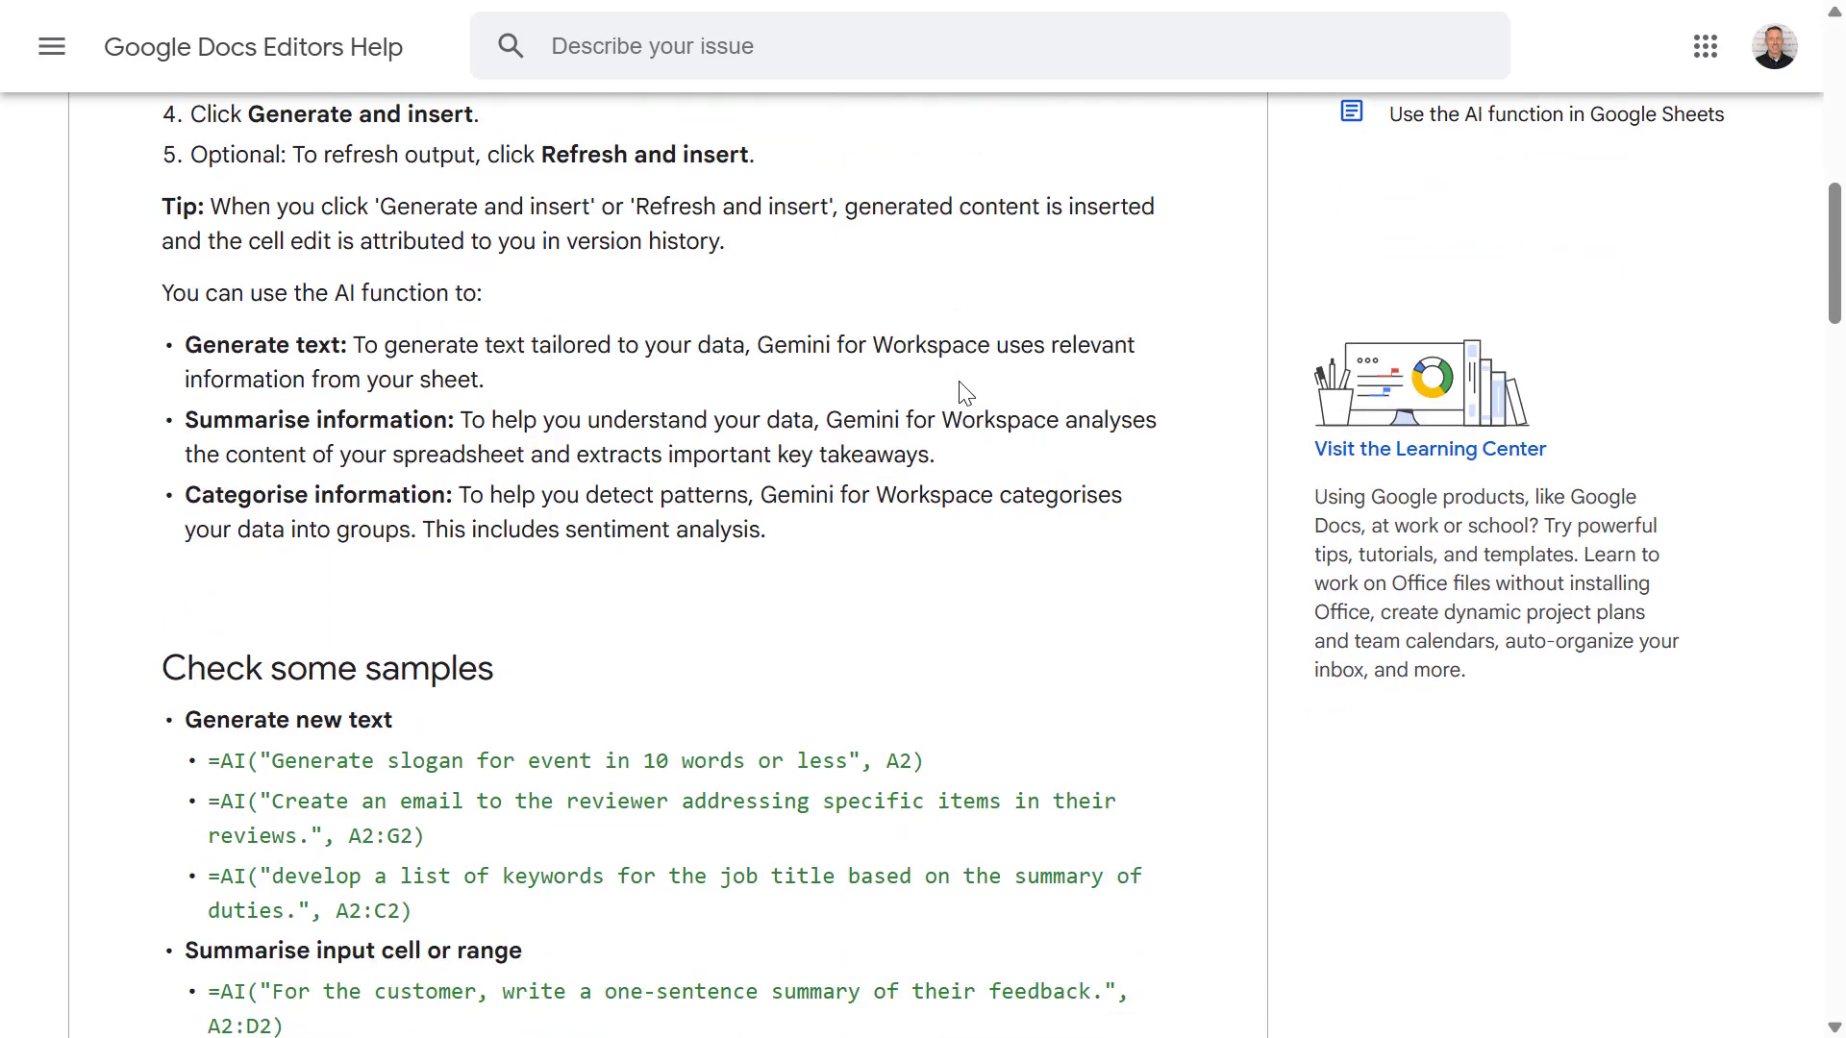
{"action": "scroll", "coordinate": [964, 394], "scroll_direction": "down", "scroll_amount": 5}
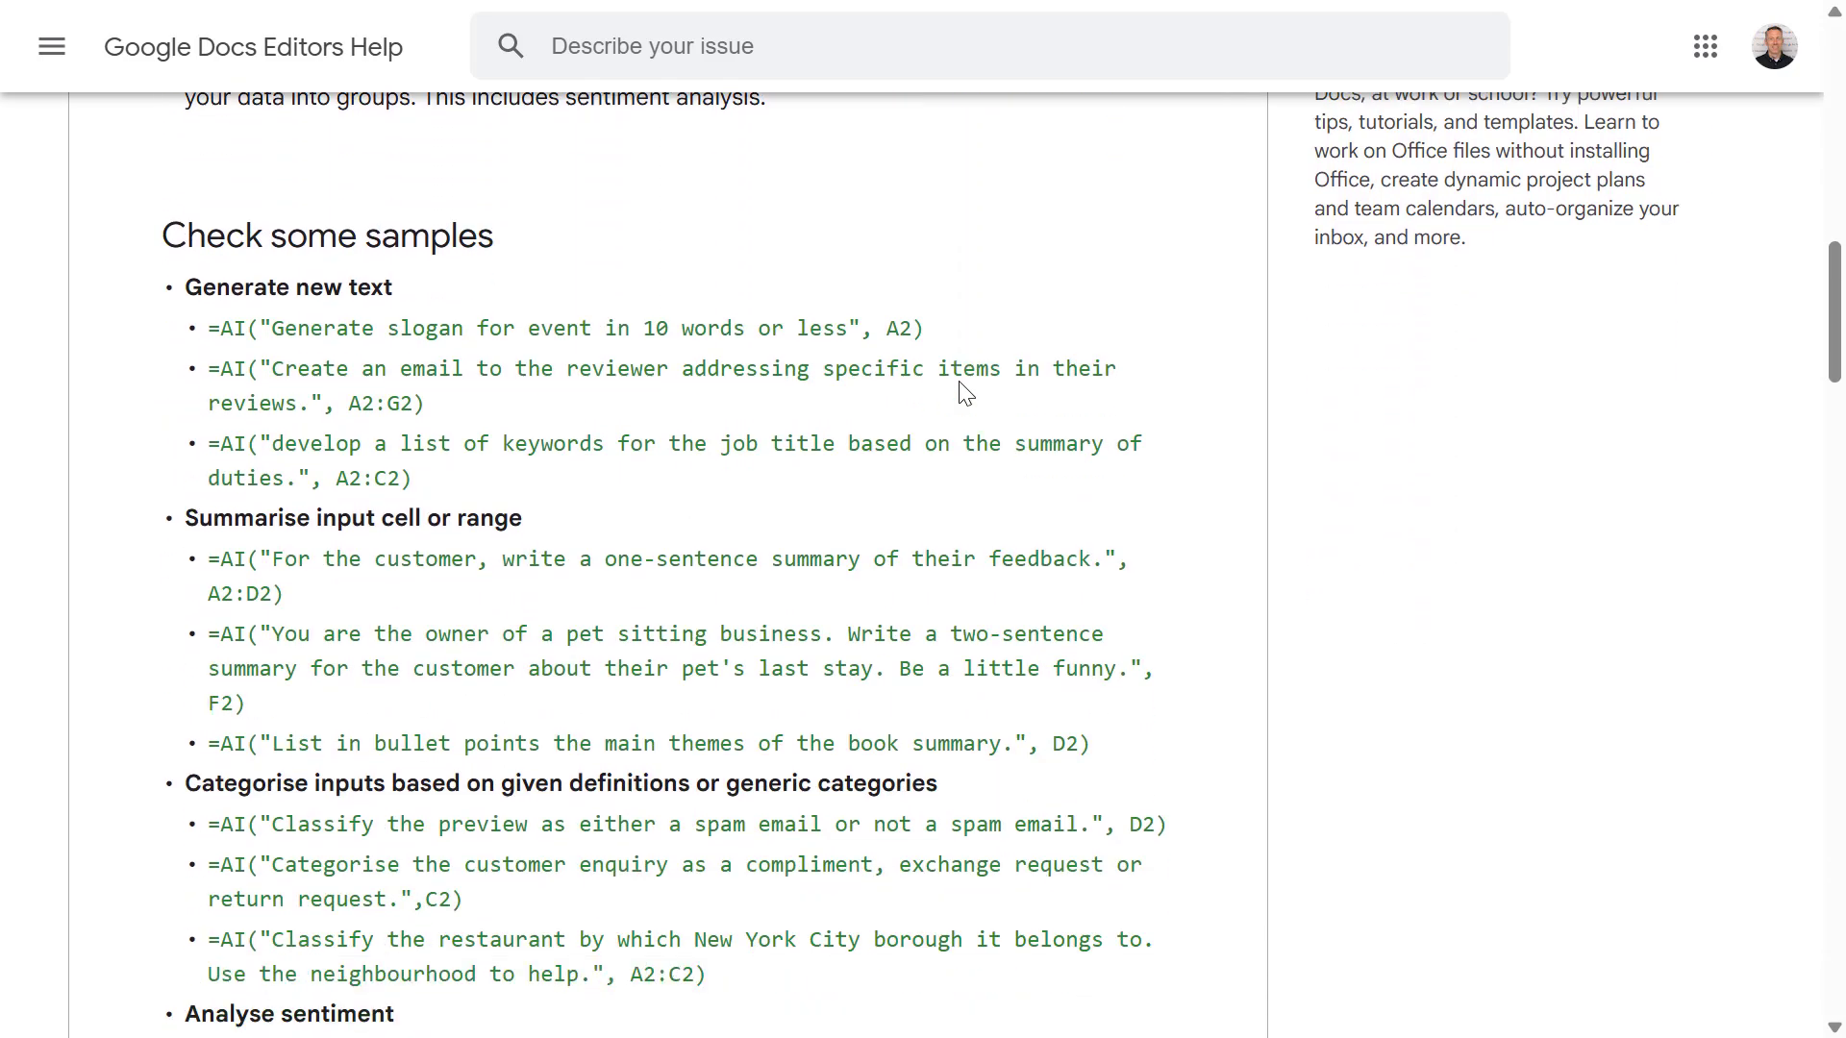